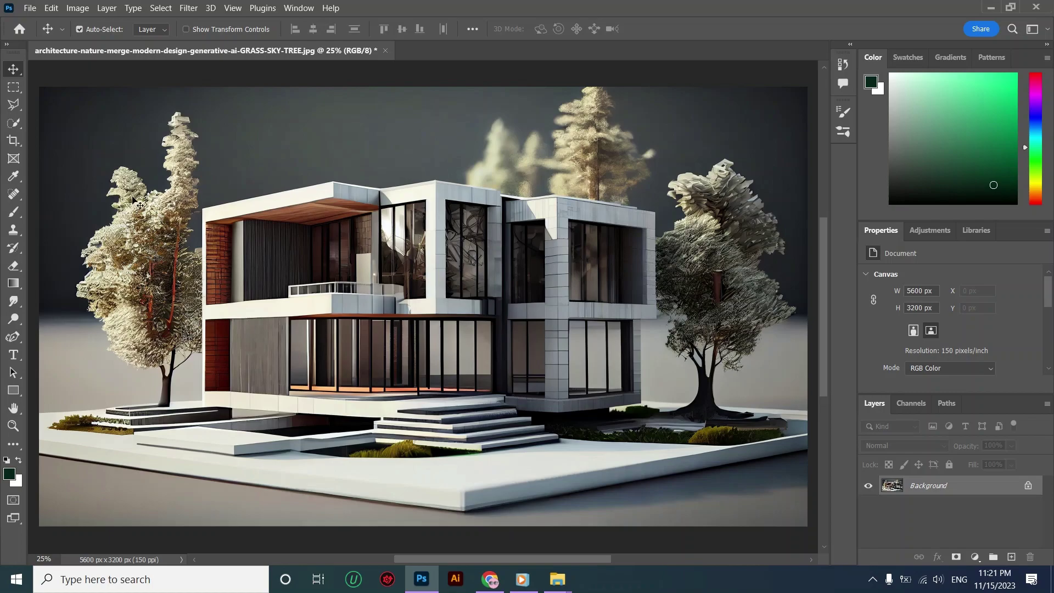
- Outline the front edge of the white slab and the ground below it with the Polygonal Lasso, and copy that area to a new layer
left_click(16, 104)
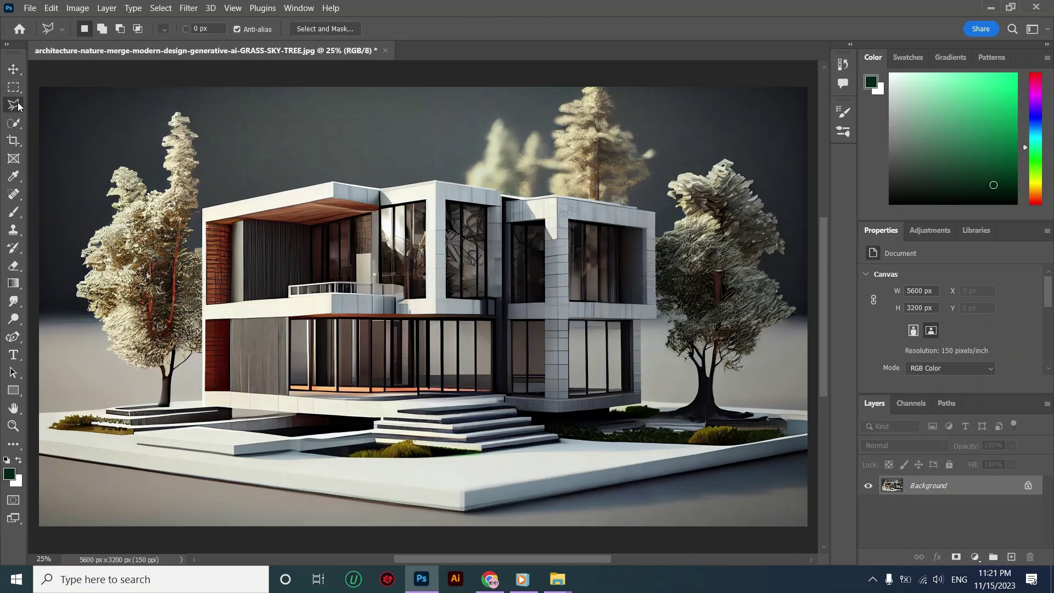
left_click(814, 433)
left_click(465, 490)
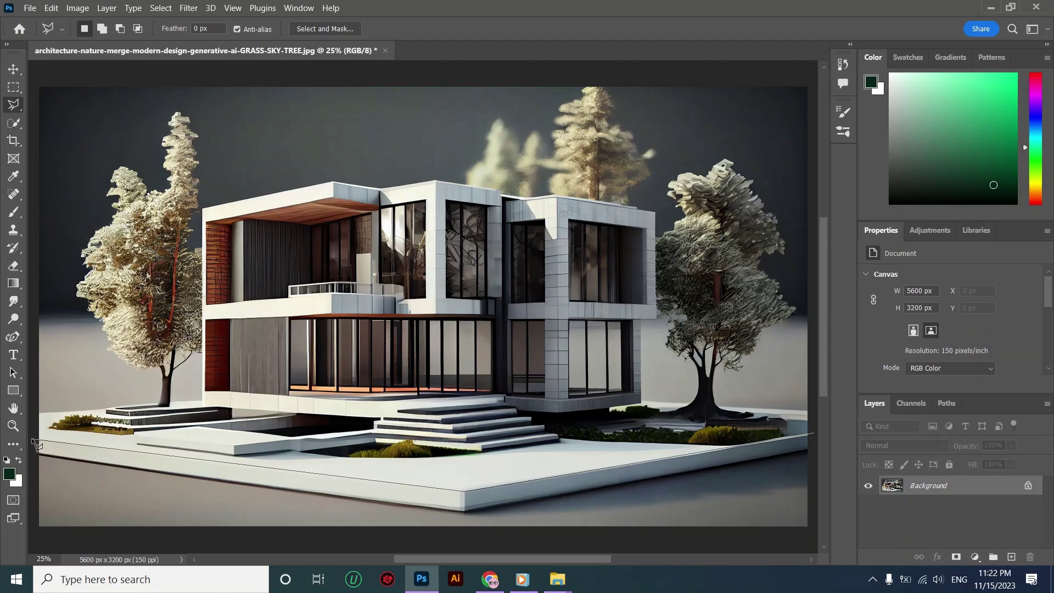
left_click(33, 440)
left_click(35, 537)
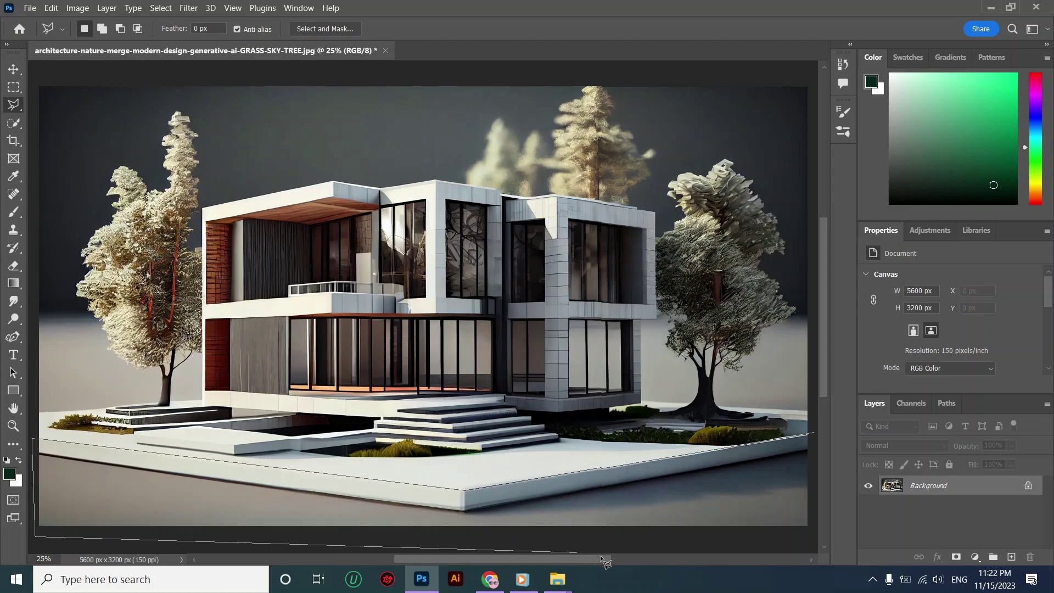
left_click(812, 534)
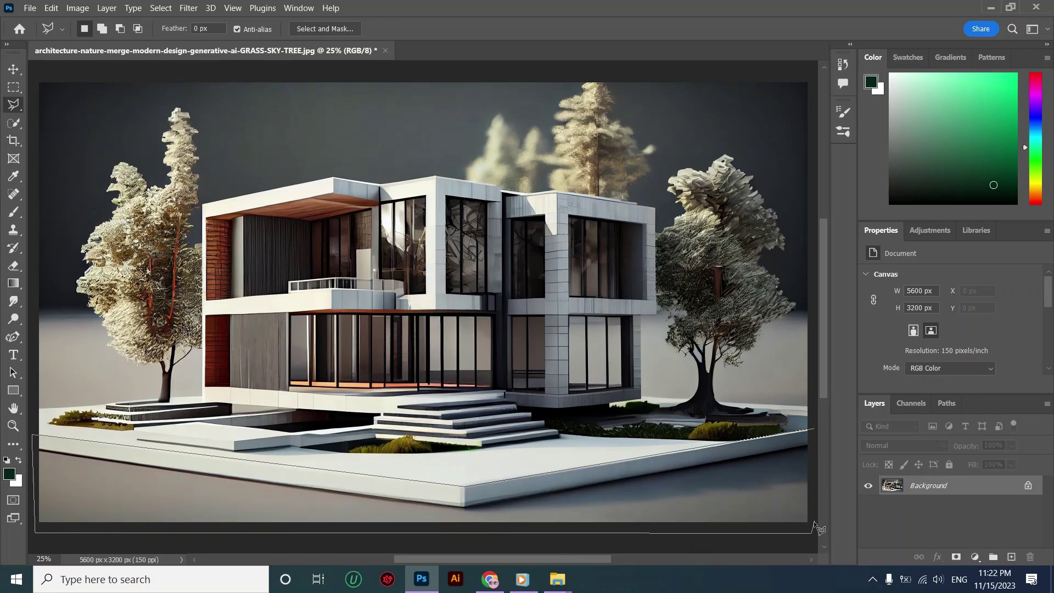
left_click(815, 428)
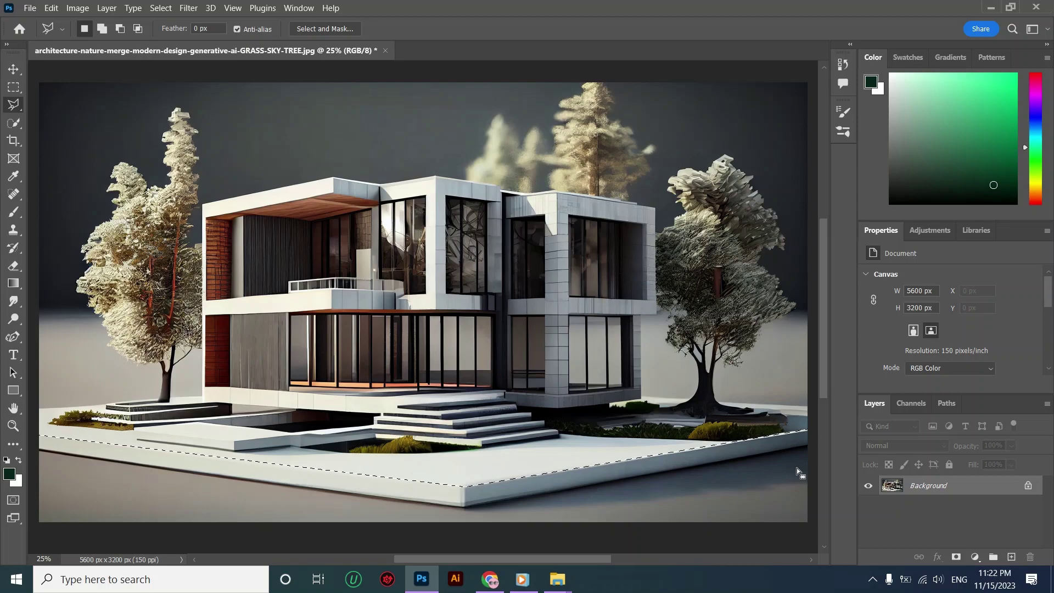
key("ctrl+j")
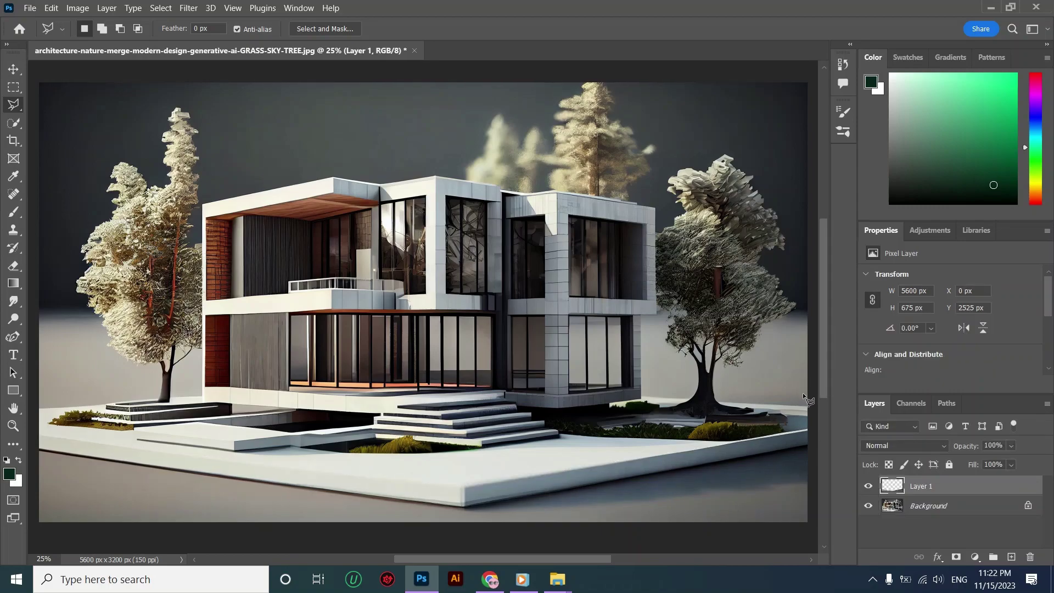
- Place the darian-pro-i-m02zjbBC8-unsplash grass photo, scale it to 34.22%, and align it with the canvas's lower-left corner
left_click(557, 579)
left_click_drag(309, 188, 235, 363)
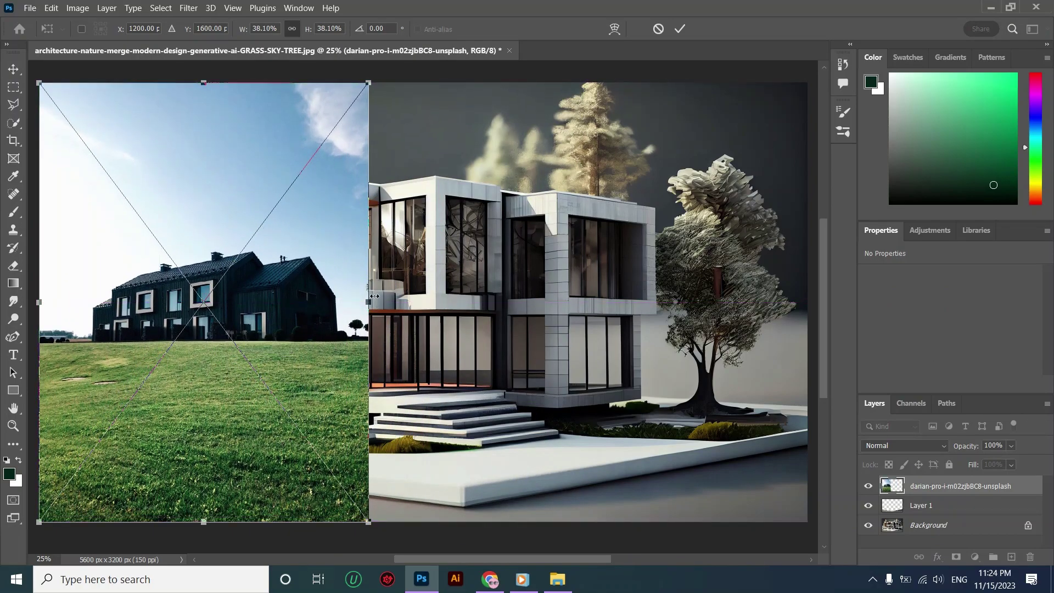
left_click_drag(374, 296, 336, 299)
left_click_drag(278, 318, 277, 339)
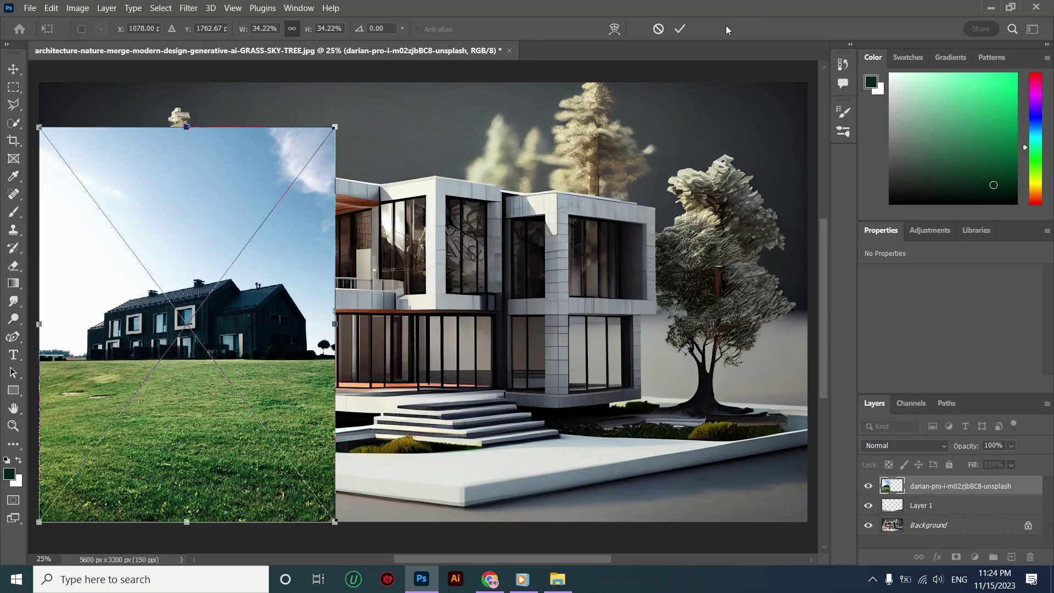
left_click(681, 29)
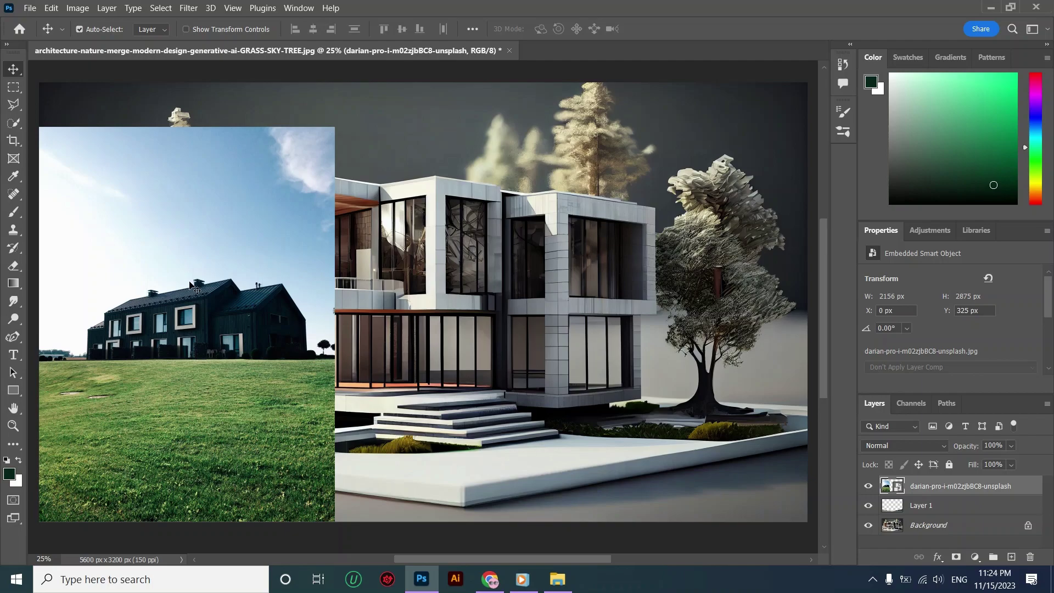
- Duplicate the grass photo twice, setting the copies side by side so they span the full canvas width
key("ctrl")
left_click_drag(189, 285, 493, 297)
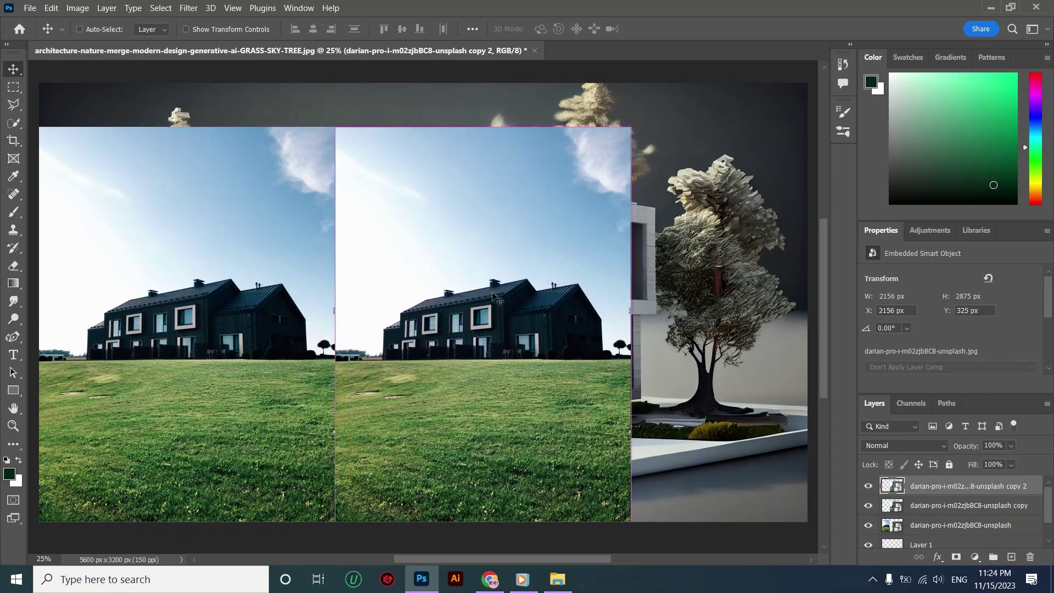
left_click_drag(478, 300, 772, 296)
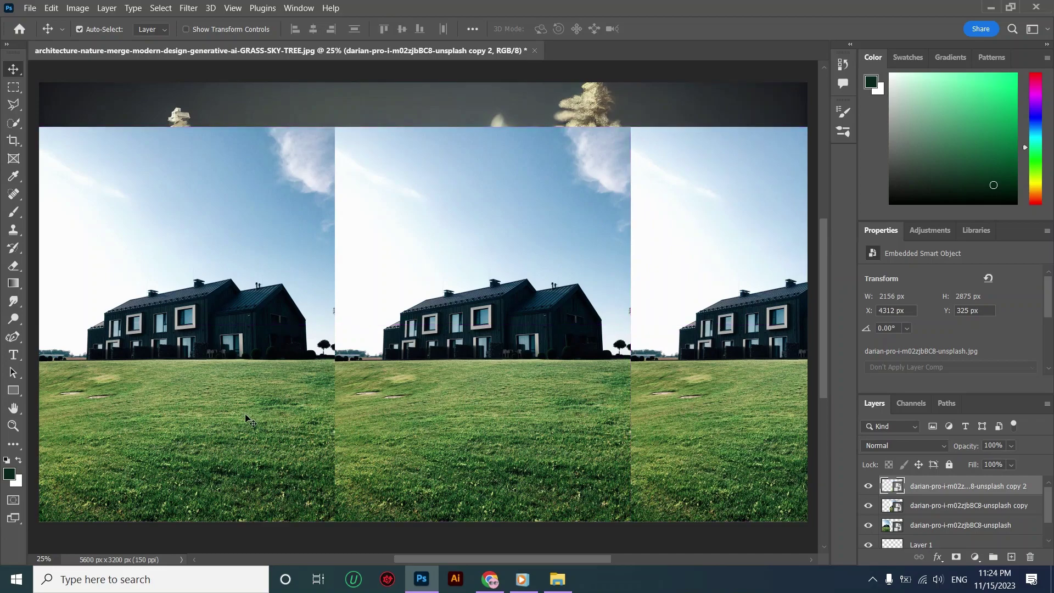
- Select all three grass photo layers and clip them to Layer 1 with a clipping mask
left_click(980, 531)
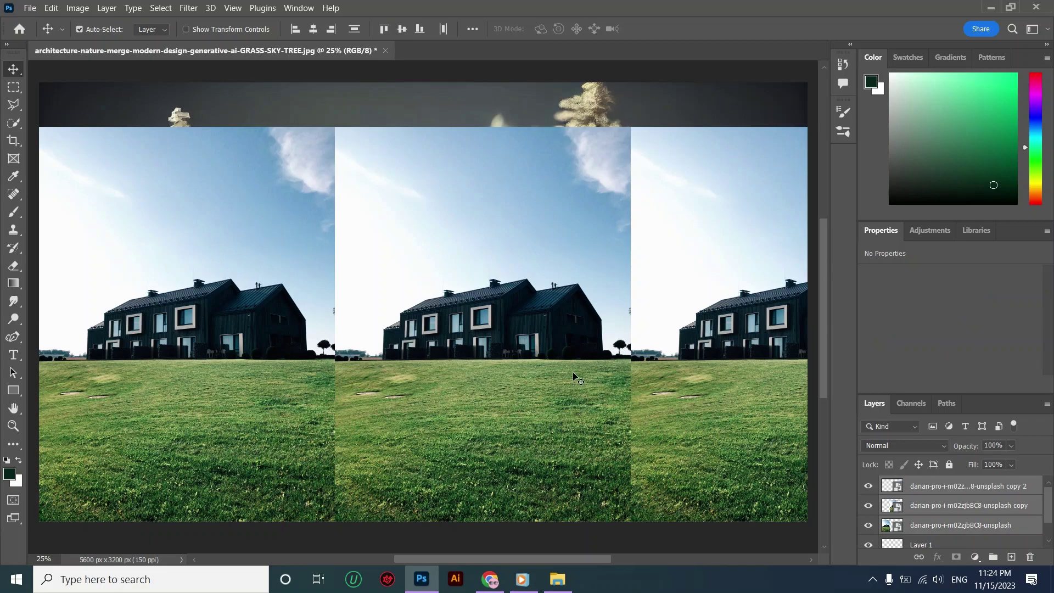
right_click(933, 499)
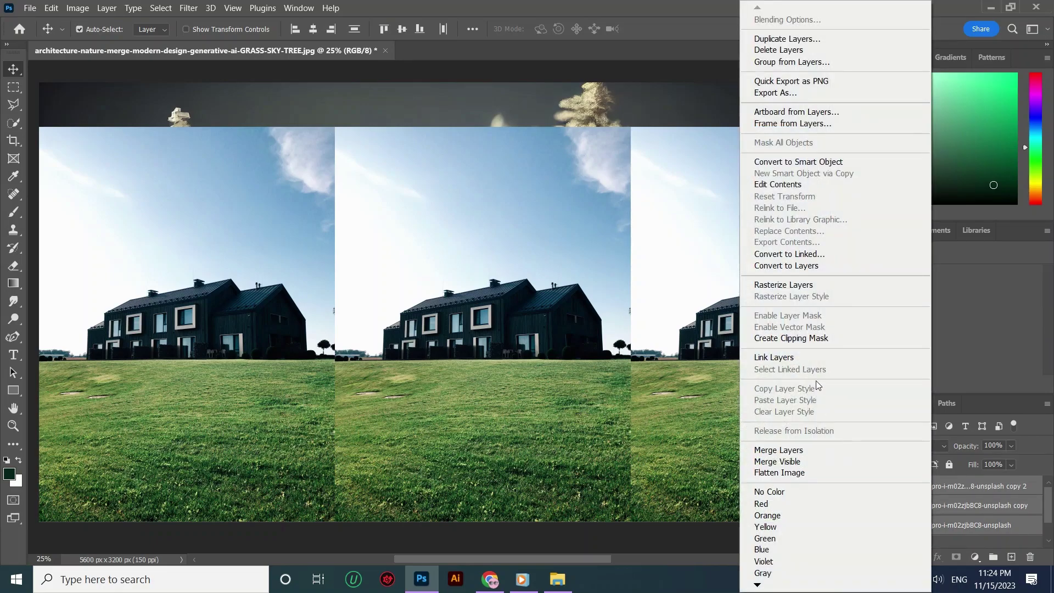
left_click(807, 338)
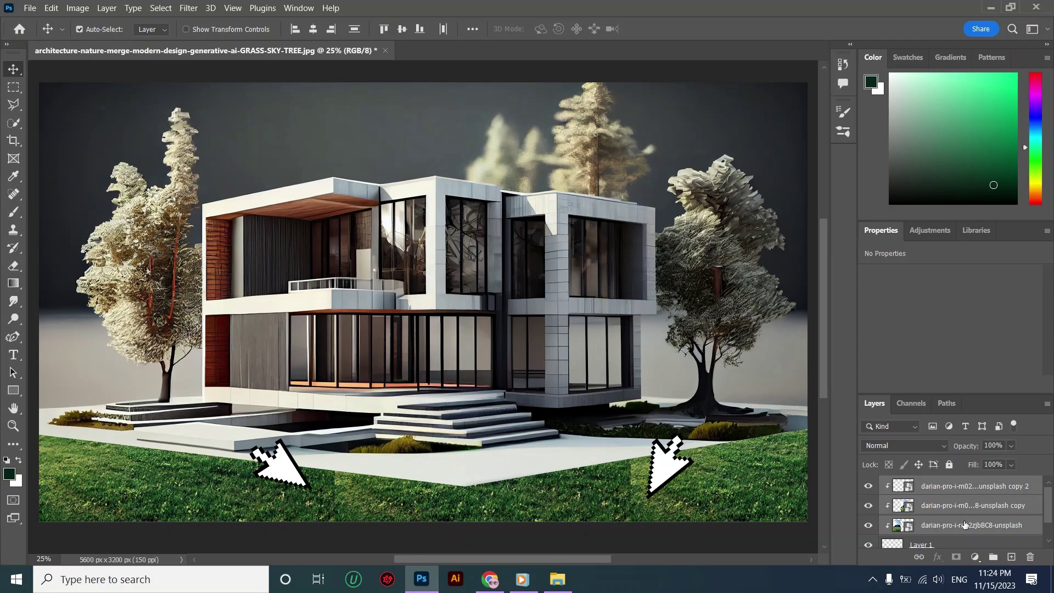
- Merge the three clipped grass layers into one and check it by toggling its visibility
right_click(1033, 519)
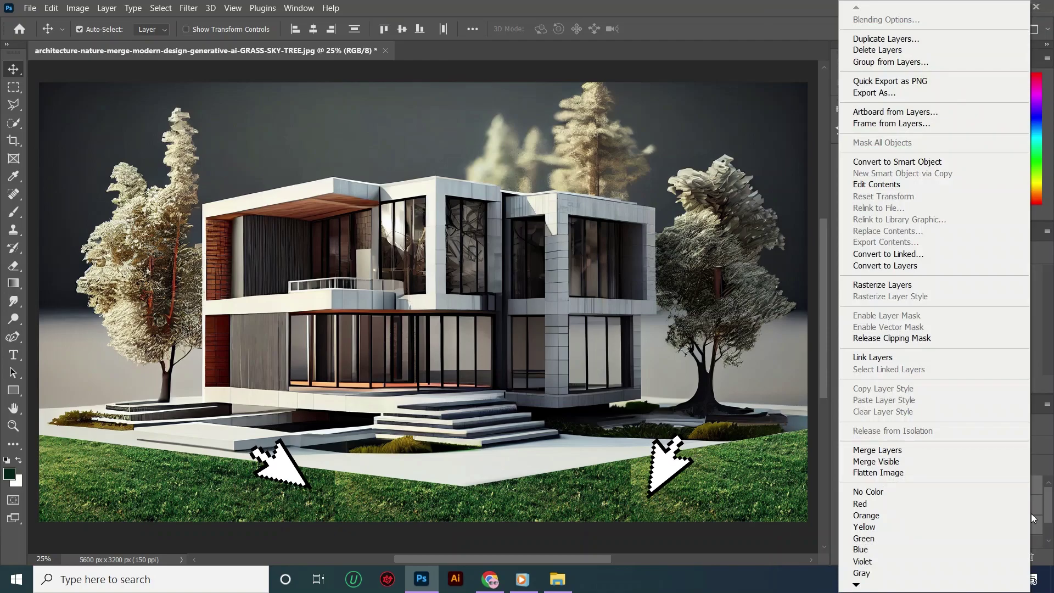
left_click(931, 454)
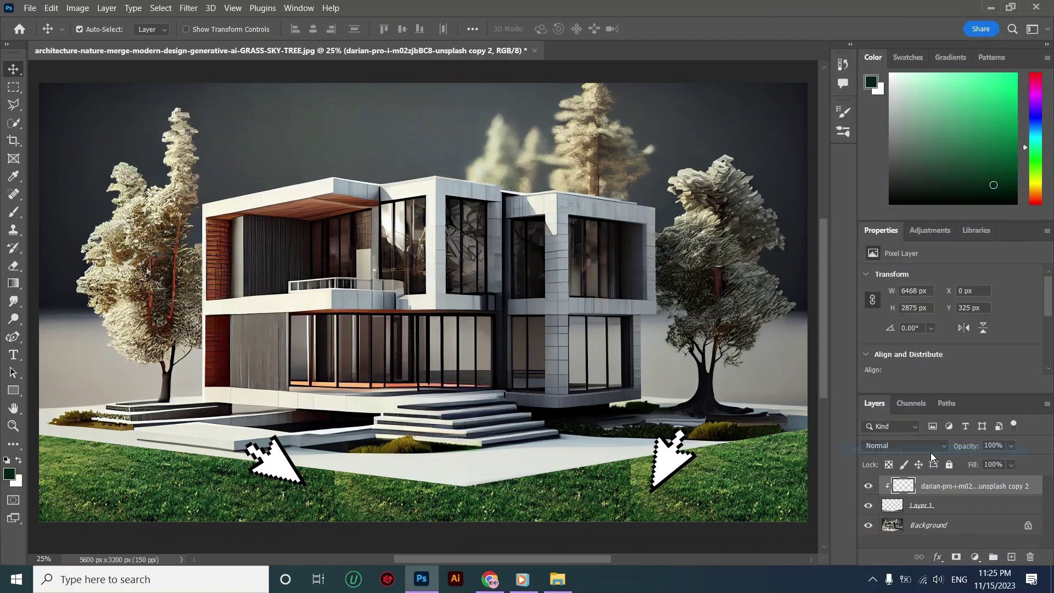
left_click(868, 487)
left_click(868, 486)
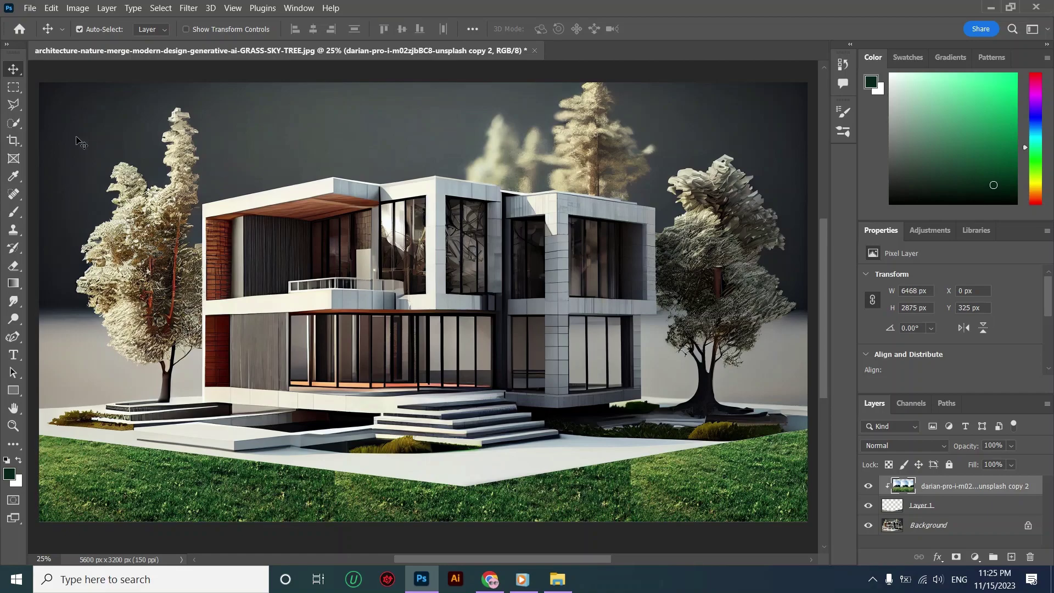
- Retouch the vertical seams between the grass tiles using the Healing Brush at 125 px
left_click(14, 194)
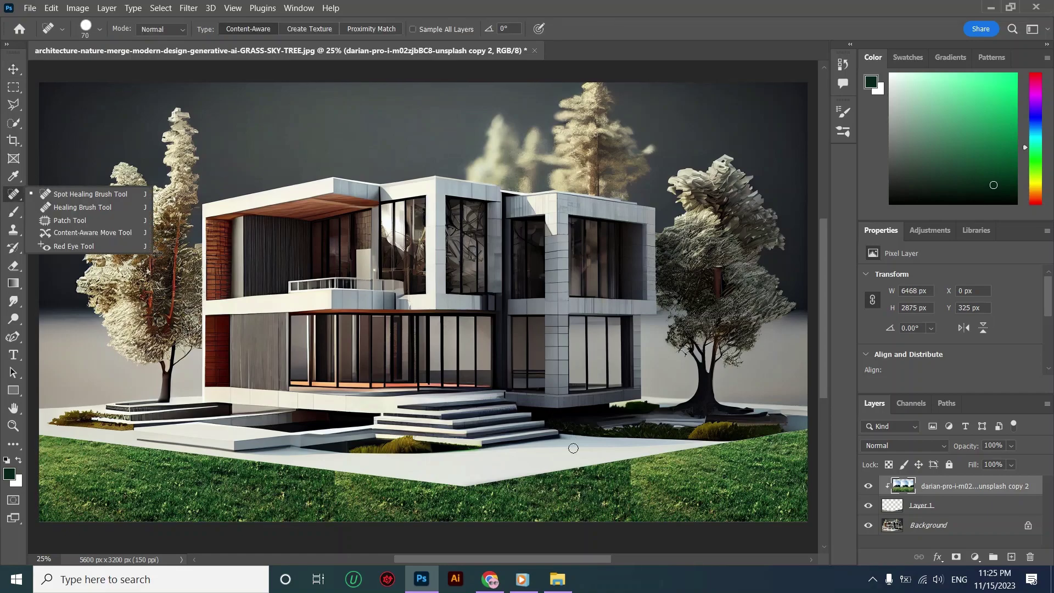
left_click(65, 206)
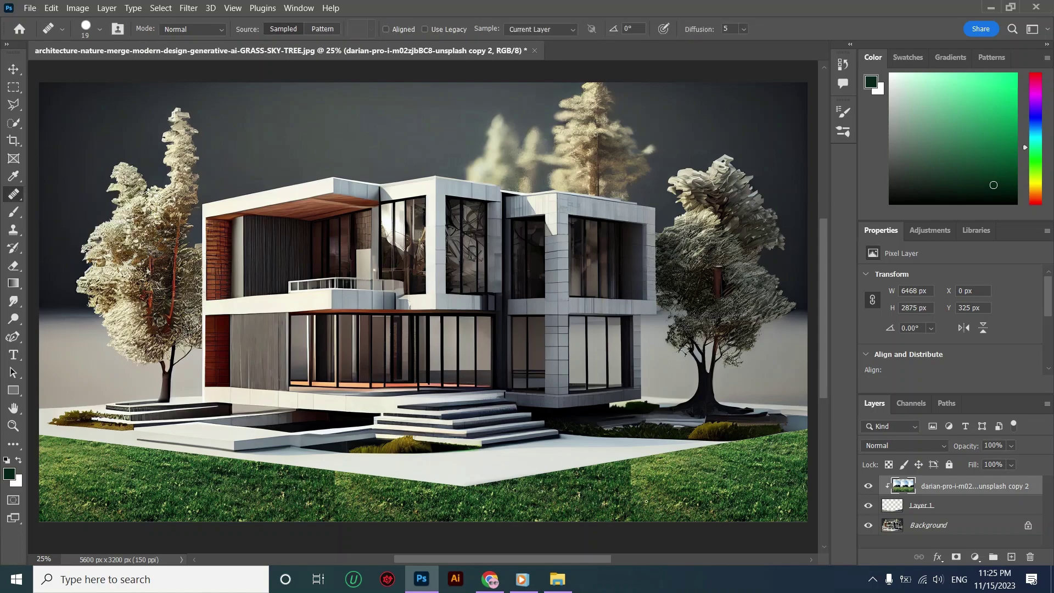
key("bracketright")
key("bracketright")
key("bracketright")
key("bracketright")
key("bracketright")
left_click(631, 497)
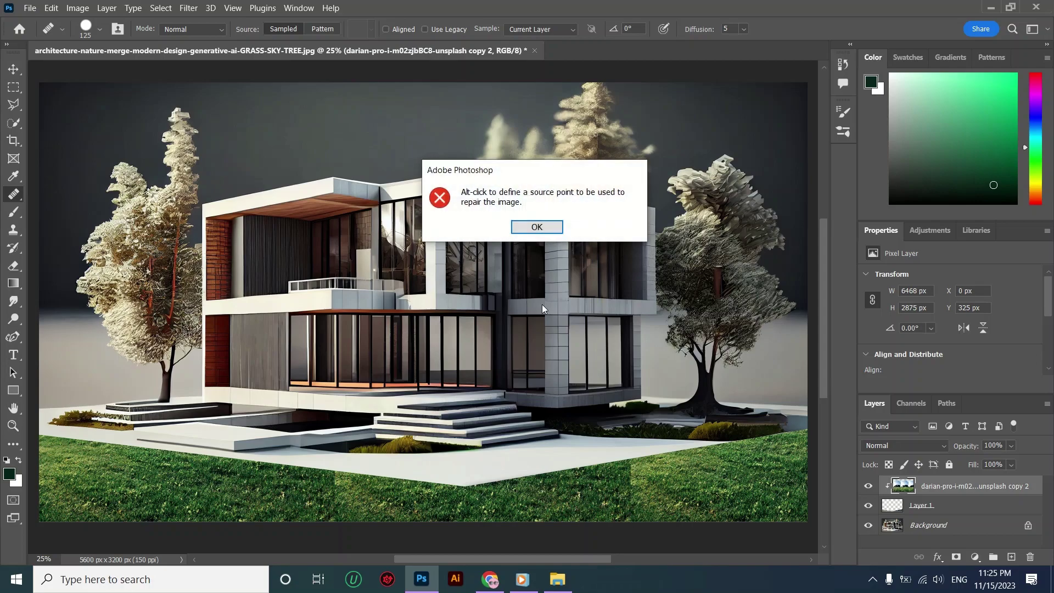
left_click(537, 228)
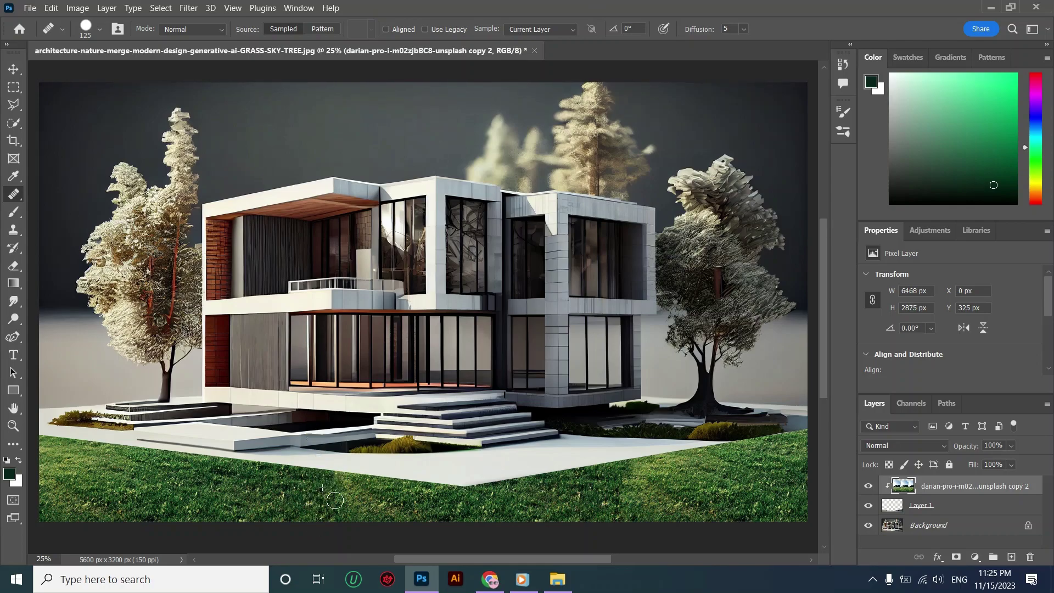
- Add a new empty layer above the merged grass layer and activate the Brush tool
left_click(13, 69)
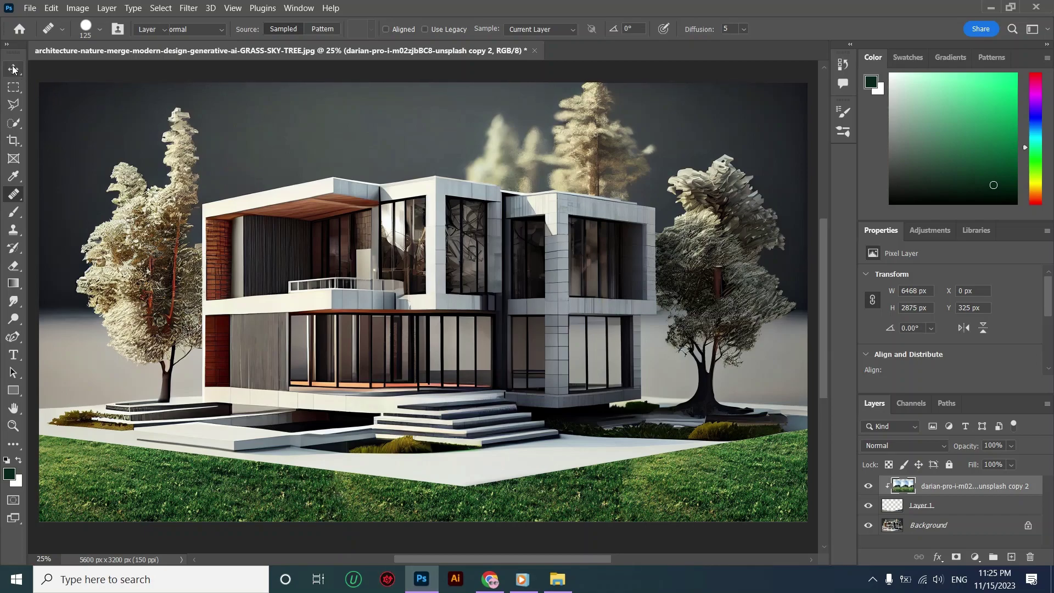
left_click(1011, 557)
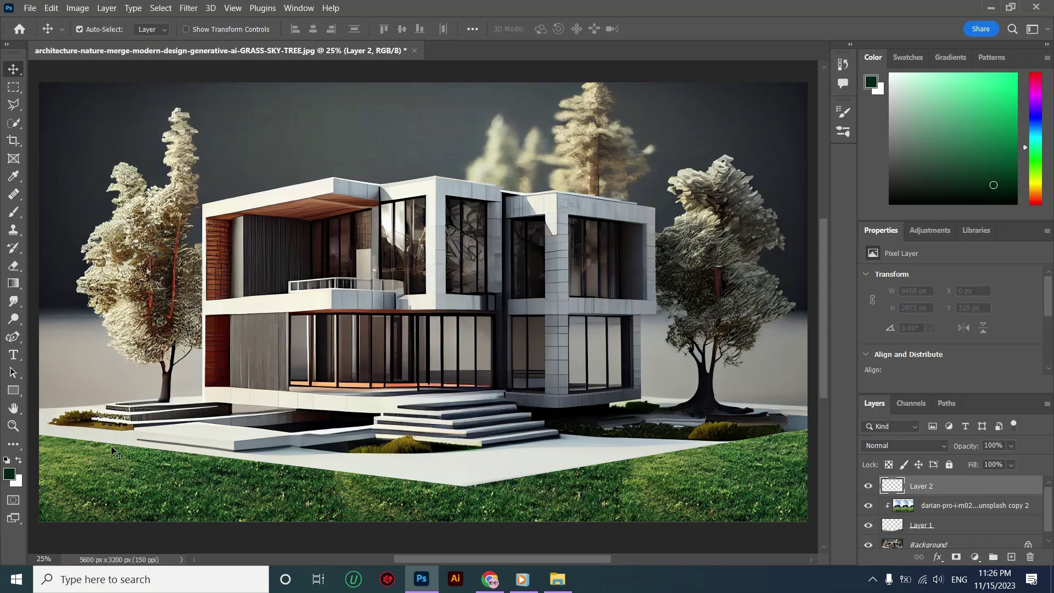
left_click(13, 214)
left_click(64, 213)
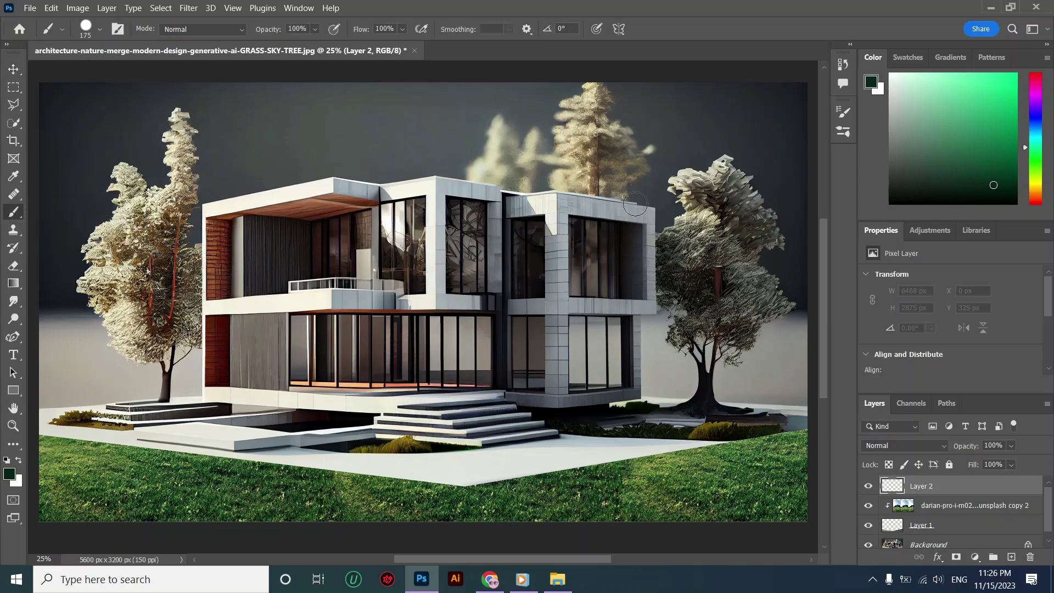
- Choose the 277 px grass brush tip, test it with one dab above the roof, and undo the dab
left_click(841, 117)
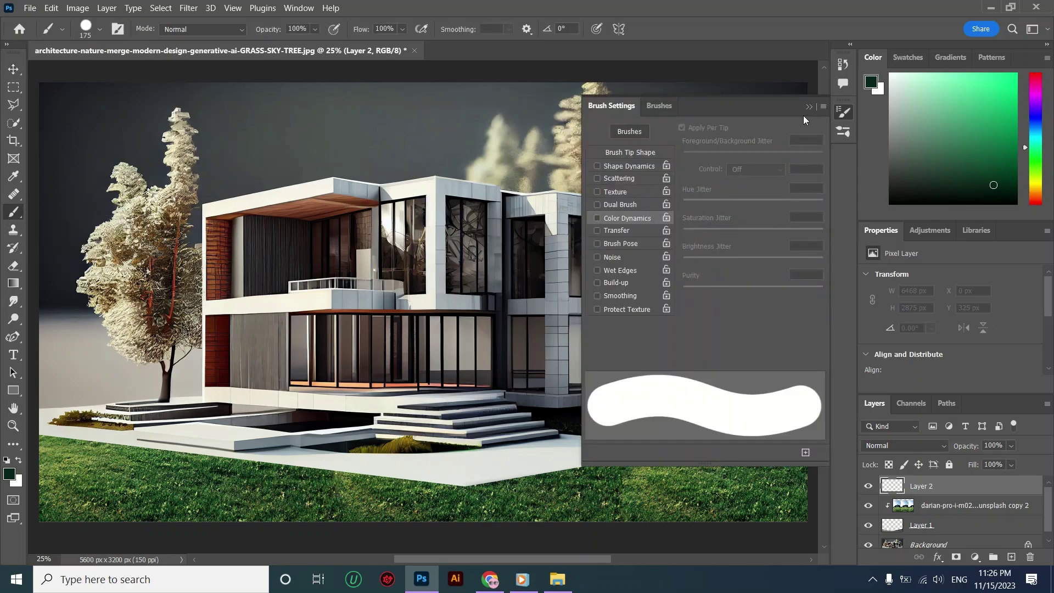
left_click(640, 155)
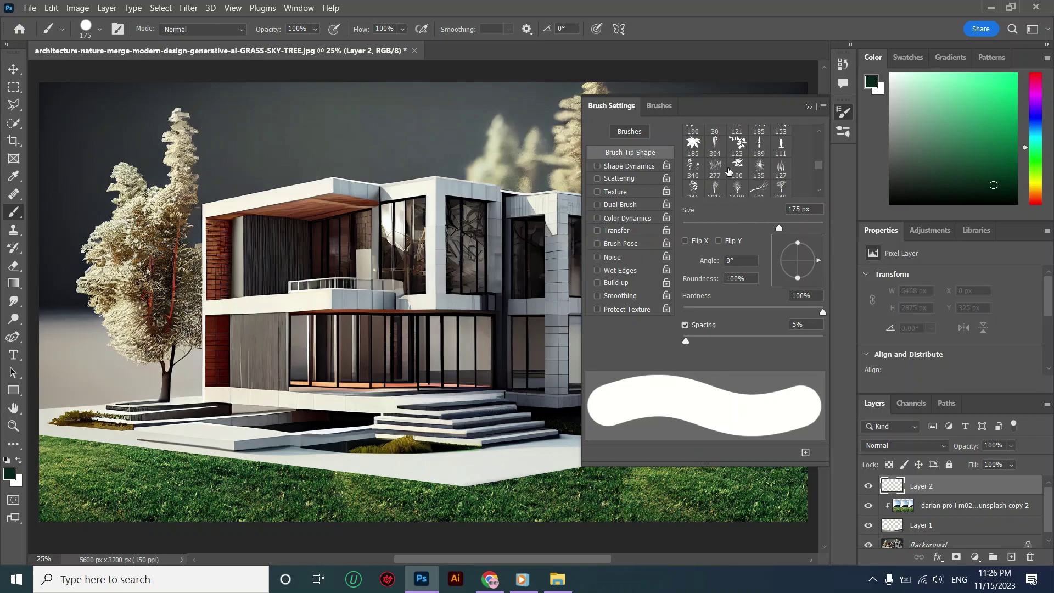
left_click(715, 169)
left_click(410, 167)
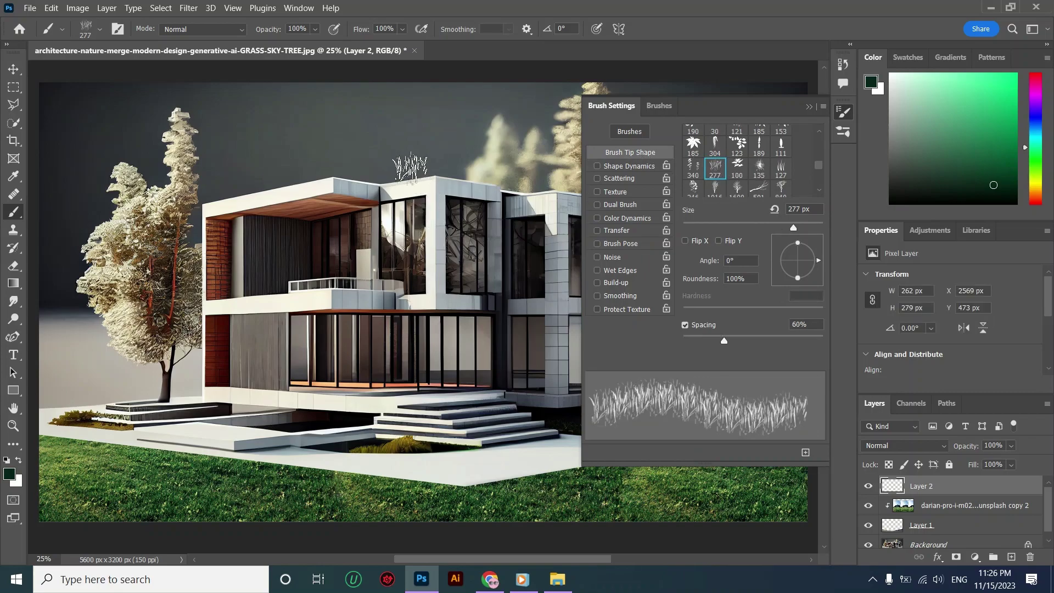
key("ctrl+z")
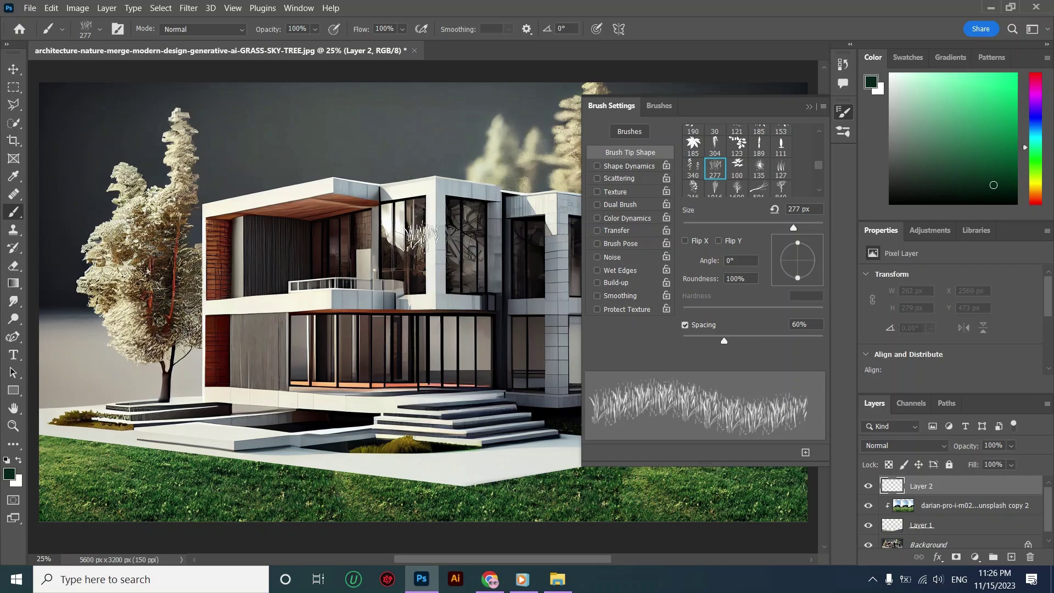
- Enable Shape Dynamics for the grass brush with 24% roundness jitter, 5% angle jitter and a slight size jitter
left_click(636, 166)
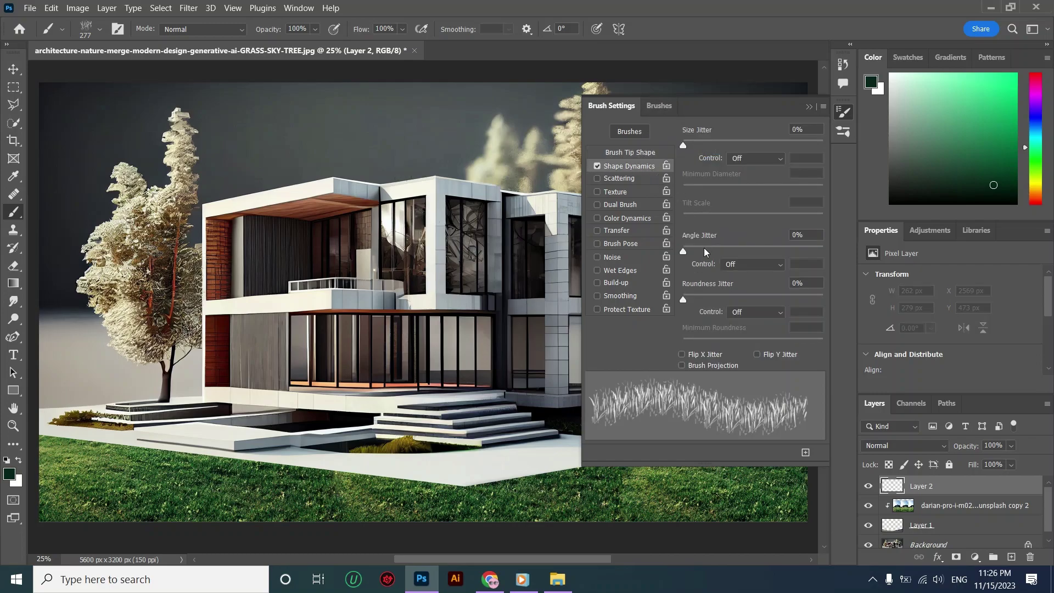
left_click_drag(691, 302, 717, 304)
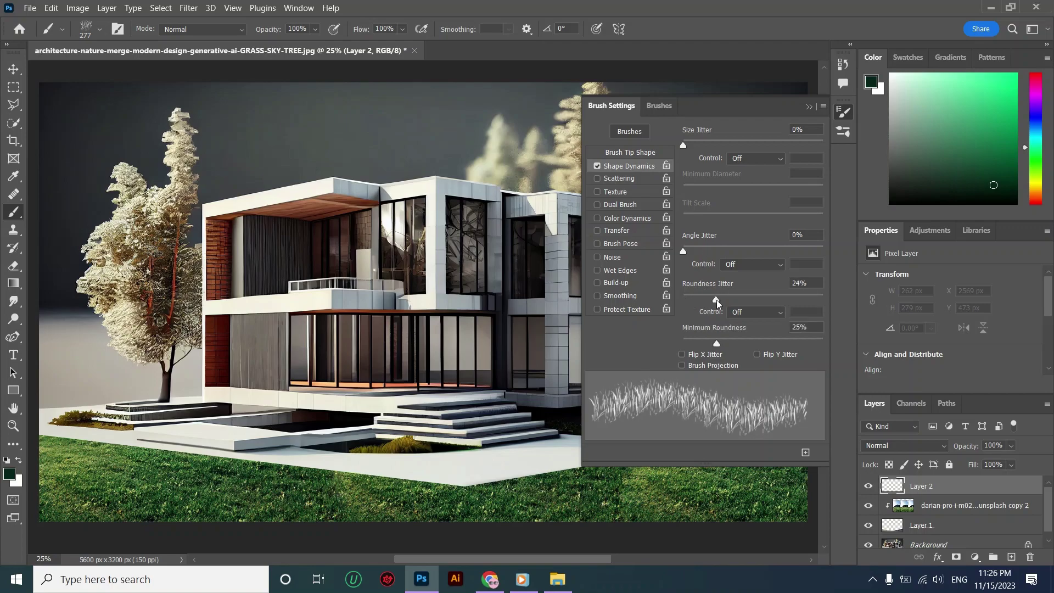
left_click_drag(704, 251, 691, 251)
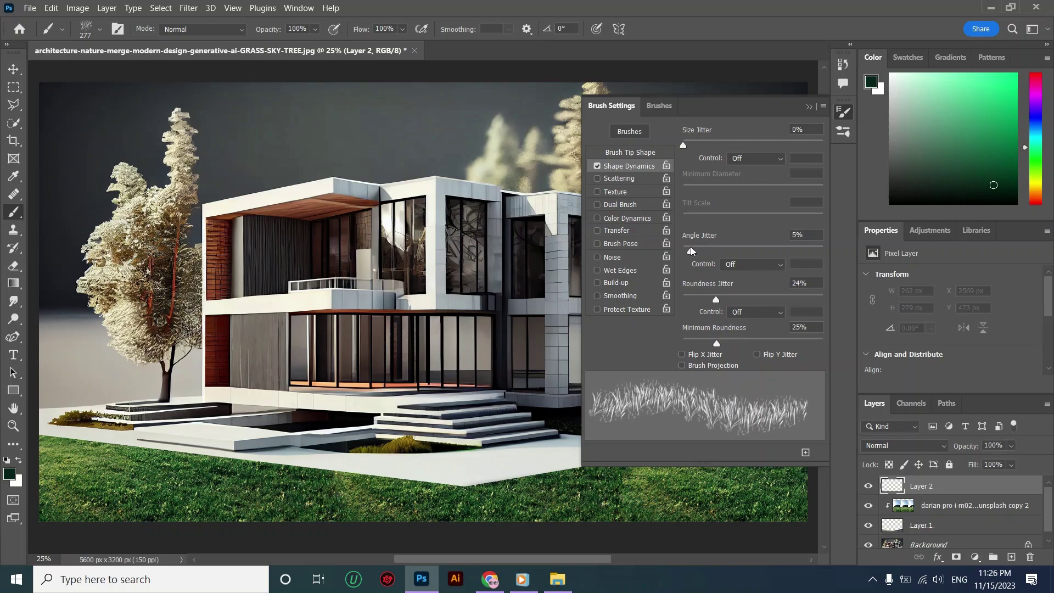
mouse_move(683, 145)
left_mouse_down()
mouse_move(708, 148)
mouse_move(688, 147)
left_mouse_up()
- Enable Scattering for the grass brush with scatter 34%, count 2 and count jitter 9%
left_click(620, 179)
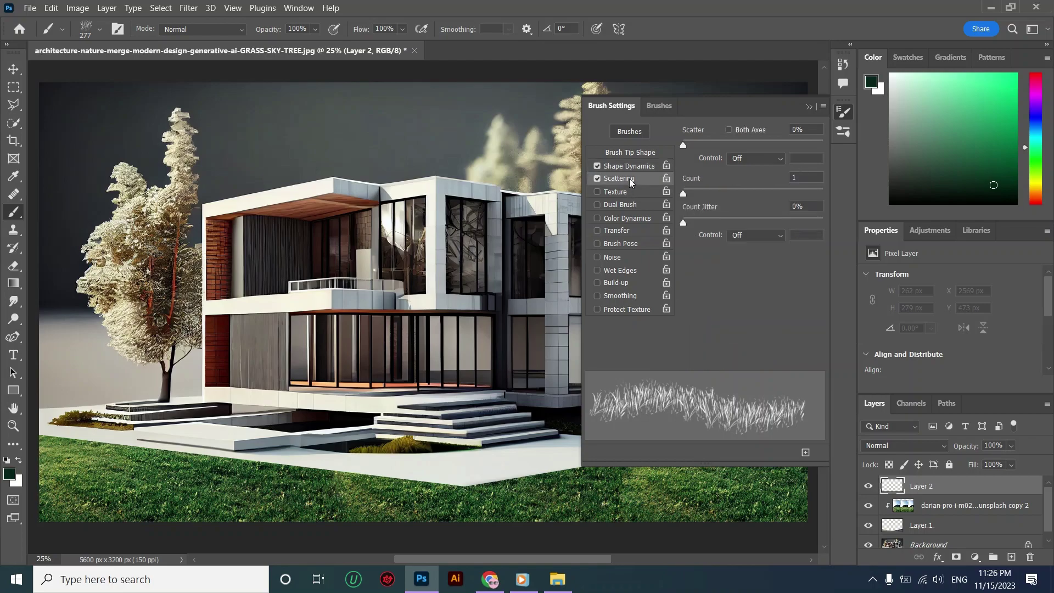
mouse_move(697, 195)
left_mouse_down()
mouse_move(688, 196)
mouse_move(696, 225)
mouse_move(727, 225)
mouse_move(696, 227)
left_mouse_up()
left_click(691, 145)
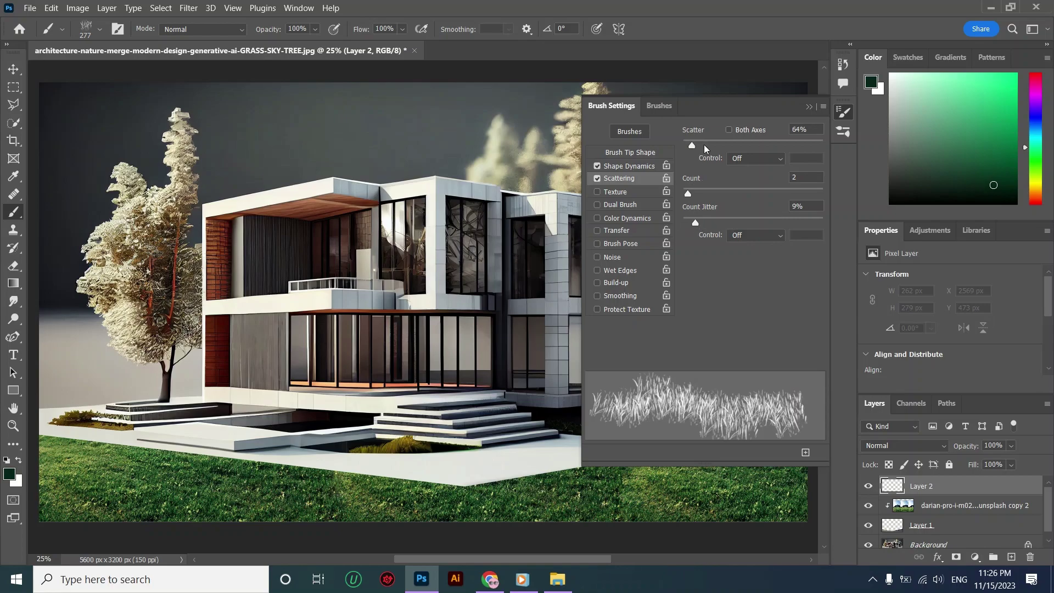
left_click(688, 146)
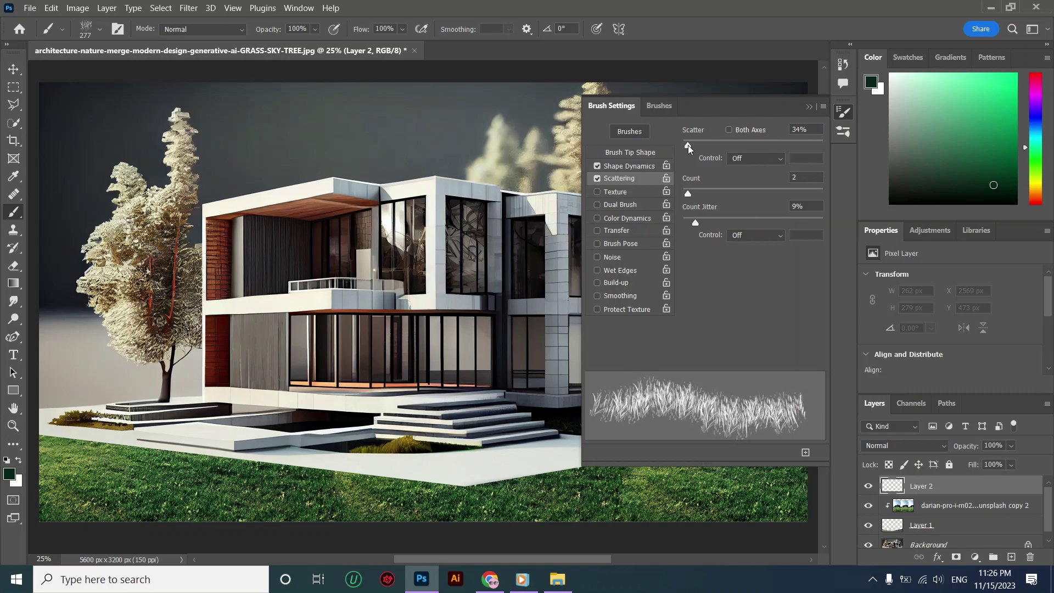
- Enable Texture for the grass brush with scale 13%, brightness -113, contrast -40, depth 7% and depth jitter 37%
left_click(633, 194)
left_click_drag(712, 171, 692, 173)
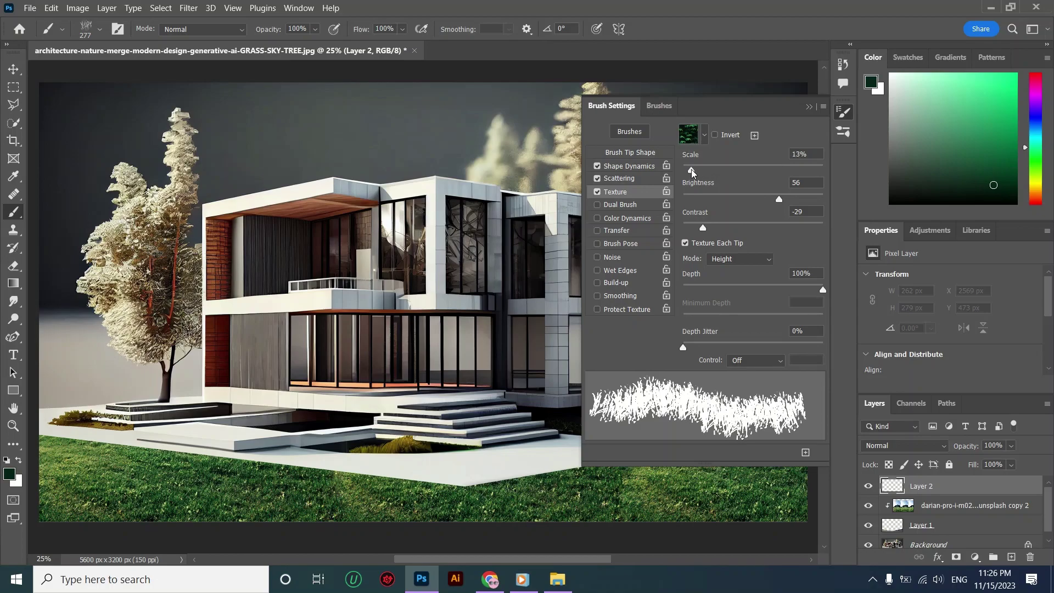
left_click(694, 196)
left_click_drag(694, 196, 687, 228)
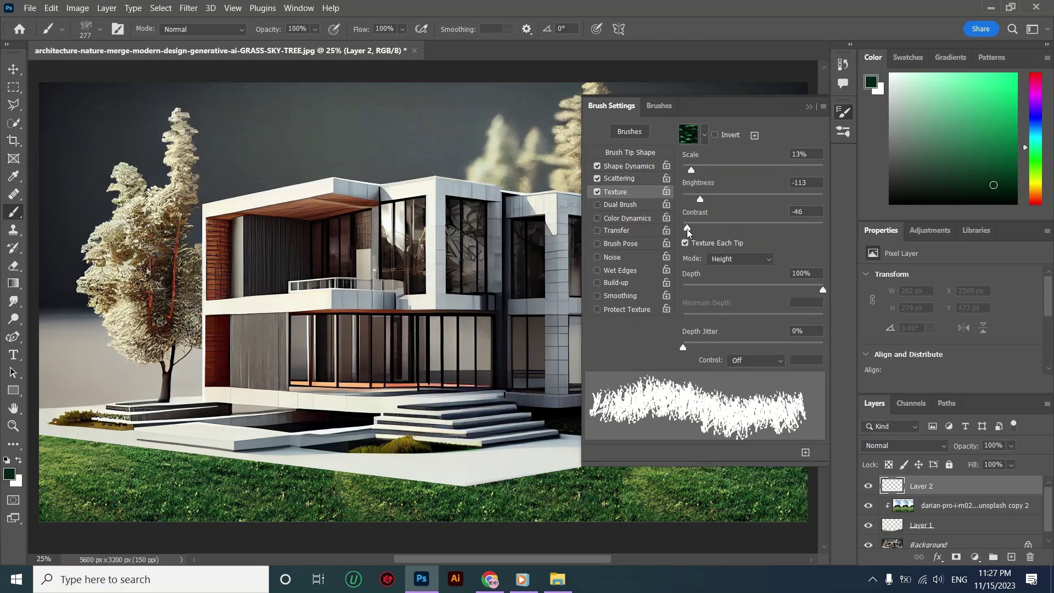
left_click_drag(707, 344, 736, 346)
left_click_drag(709, 288, 695, 290)
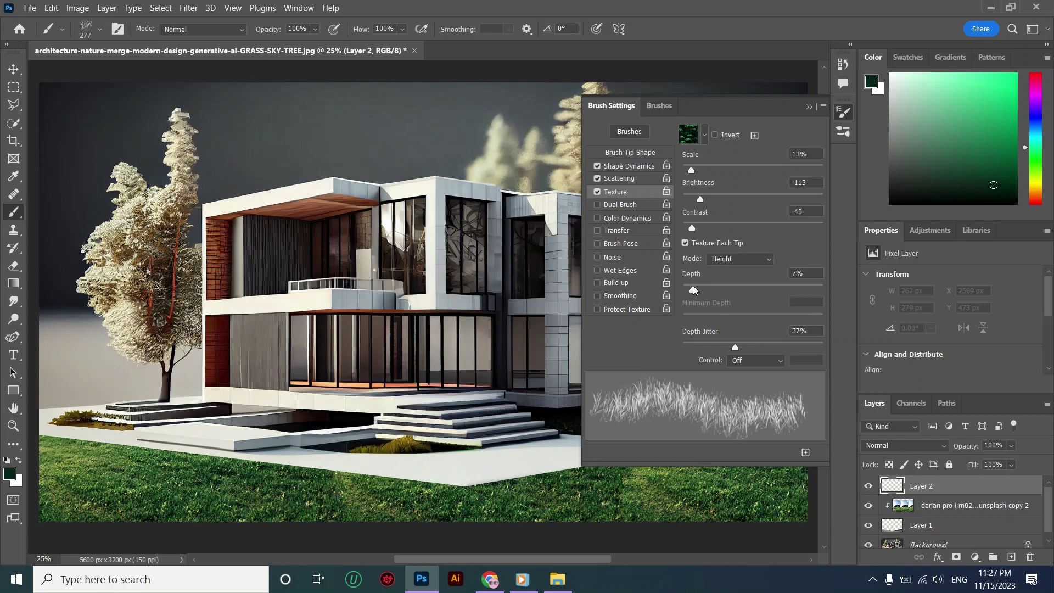
- Enable Color Dynamics for the grass brush with 5% saturation jitter and 7% brightness jitter, and collapse the brush settings
left_click(627, 218)
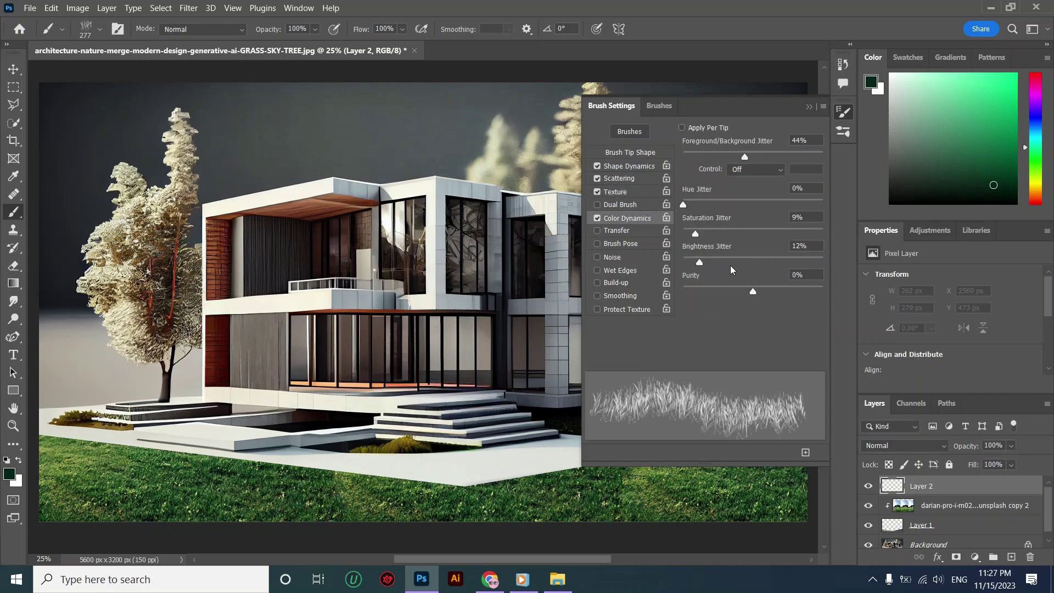
left_click_drag(703, 267, 693, 236)
left_click(809, 107)
- Reduce the grass brush to 125 px and paint blades in sampled greens along the lawn's right-hand edge up to the paving's front corner
key("bracketleft")
key("bracketleft")
key("bracketleft")
key("bracketleft")
left_click(730, 452, "alt")
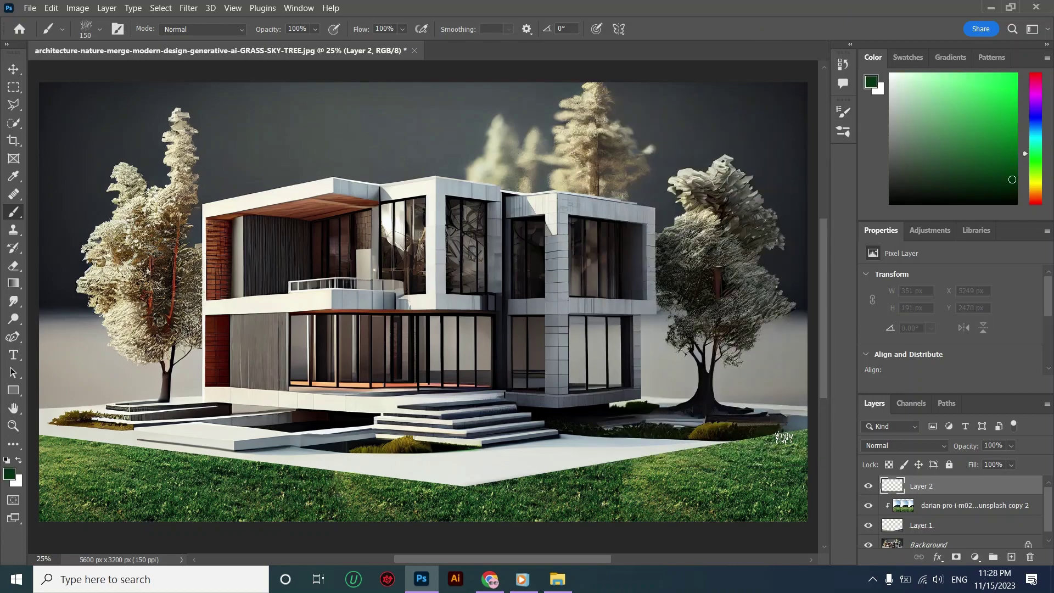
mouse_move(673, 453)
left_mouse_down()
mouse_move(476, 482)
mouse_move(615, 465)
left_mouse_up()
key("bracketleft")
key("ctrl+z")
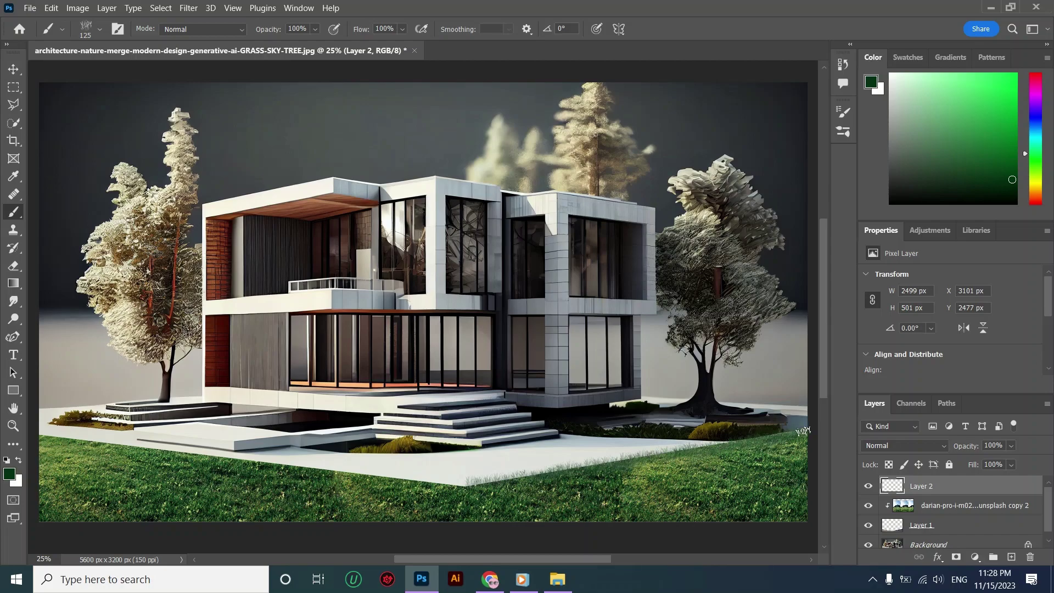
left_click(536, 476, "alt")
left_click_drag(503, 480, 471, 487)
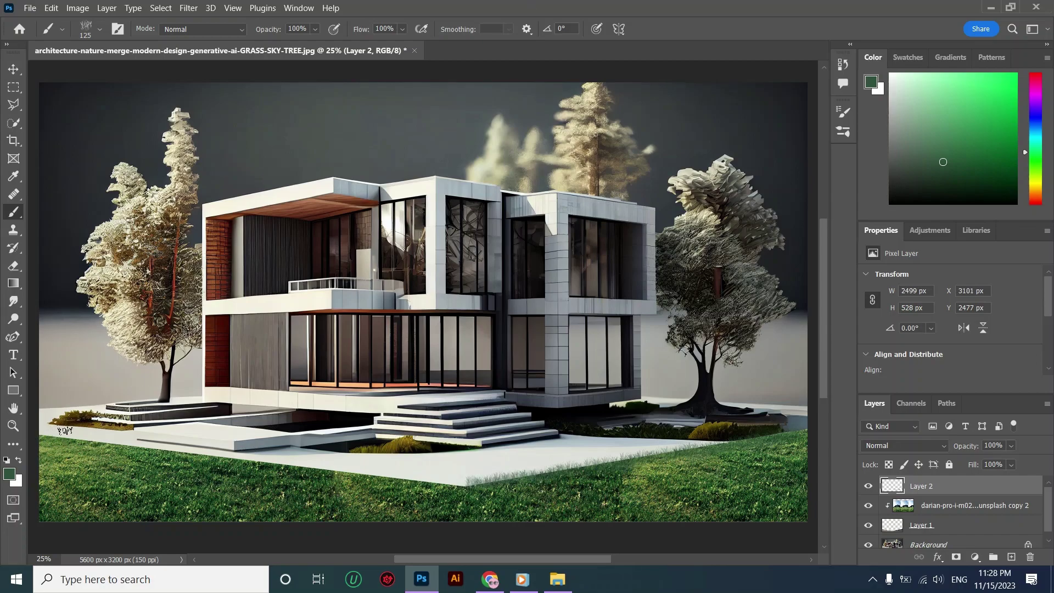
- Sample light and dark lawn greens and paint grass blades along the lawn's left-hand edge beside the paving
left_click(46, 438, "alt")
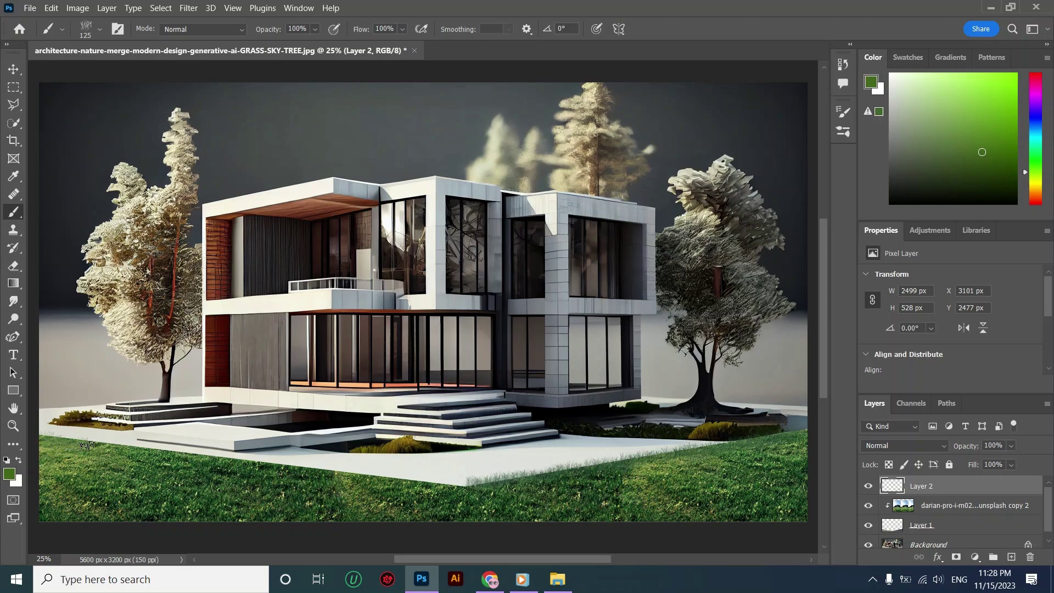
mouse_move(236, 461)
left_mouse_down()
mouse_move(458, 488)
mouse_move(44, 437)
mouse_move(344, 481)
mouse_move(316, 473)
mouse_move(258, 467)
mouse_move(469, 527)
left_mouse_up()
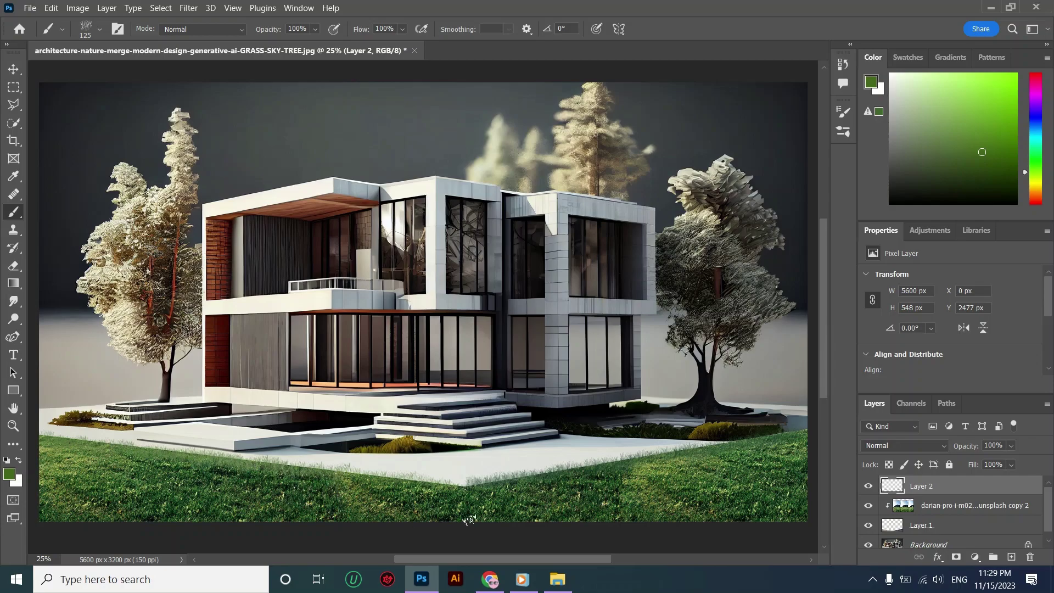
left_click(467, 490, "alt")
left_click_drag(363, 475, 232, 462)
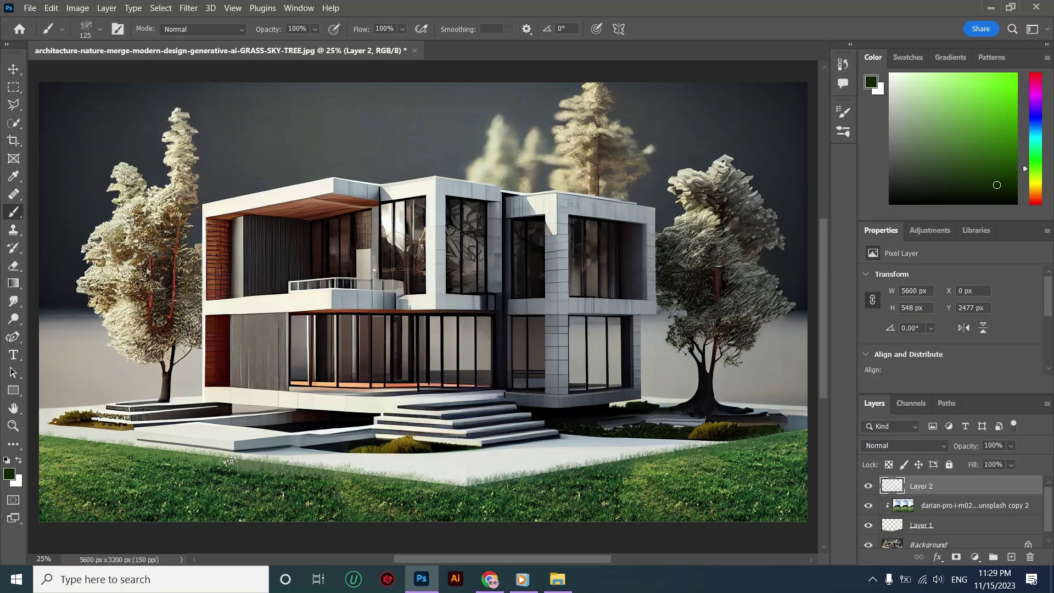
- Resample lawn tones and build up grass blades around the paving's front corner, undoing one stroke along the way
left_click(508, 490, "alt")
left_click(604, 483, "alt")
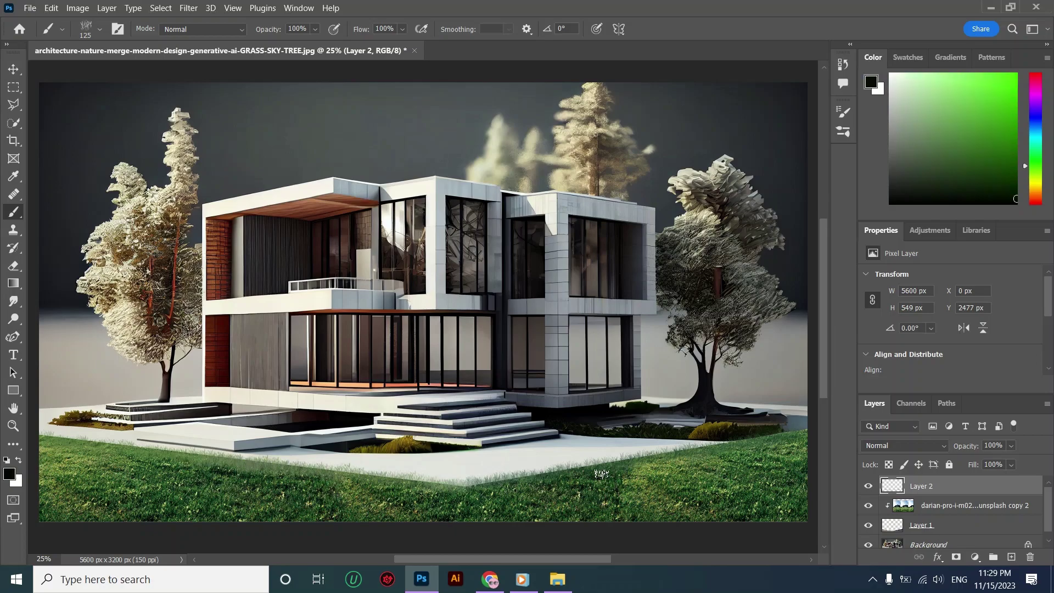
left_click(595, 479, "alt")
mouse_move(482, 487)
left_mouse_down()
mouse_move(317, 481)
mouse_move(392, 478)
mouse_move(334, 474)
mouse_move(464, 501)
left_mouse_up()
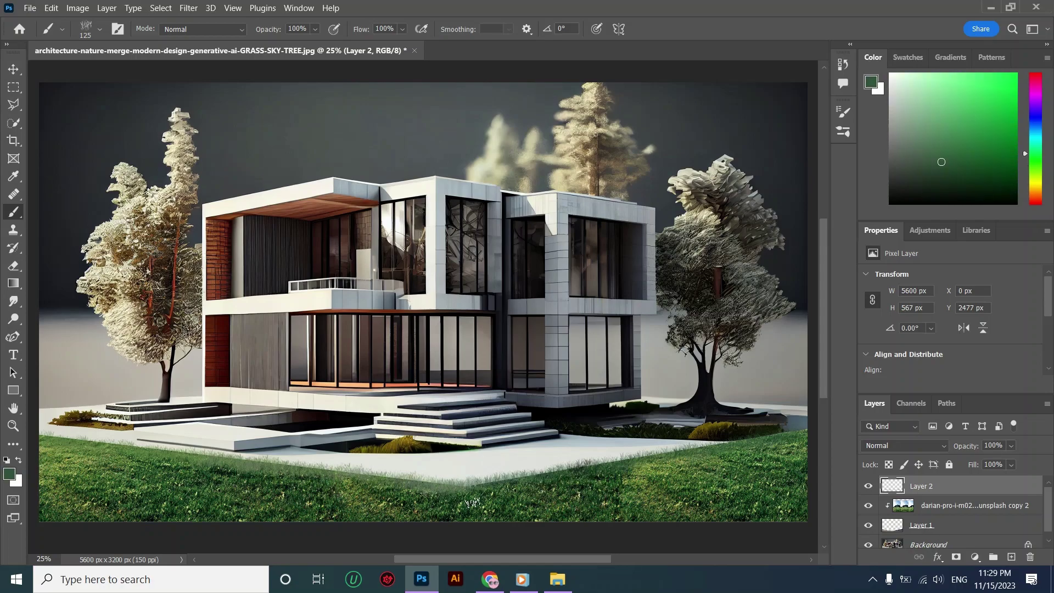
left_click(466, 445, "alt")
mouse_move(433, 488)
left_mouse_down()
mouse_move(464, 489)
mouse_move(439, 494)
mouse_move(461, 499)
mouse_move(428, 491)
mouse_move(453, 490)
left_mouse_up()
left_click(434, 500, "alt")
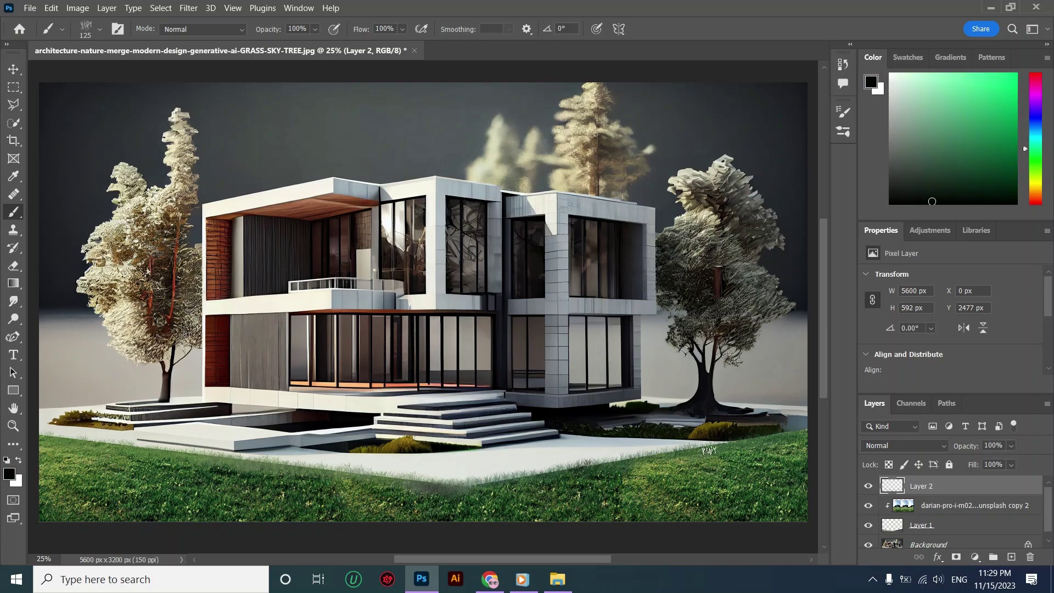
key("ctrl+z")
left_click(88, 452, "alt")
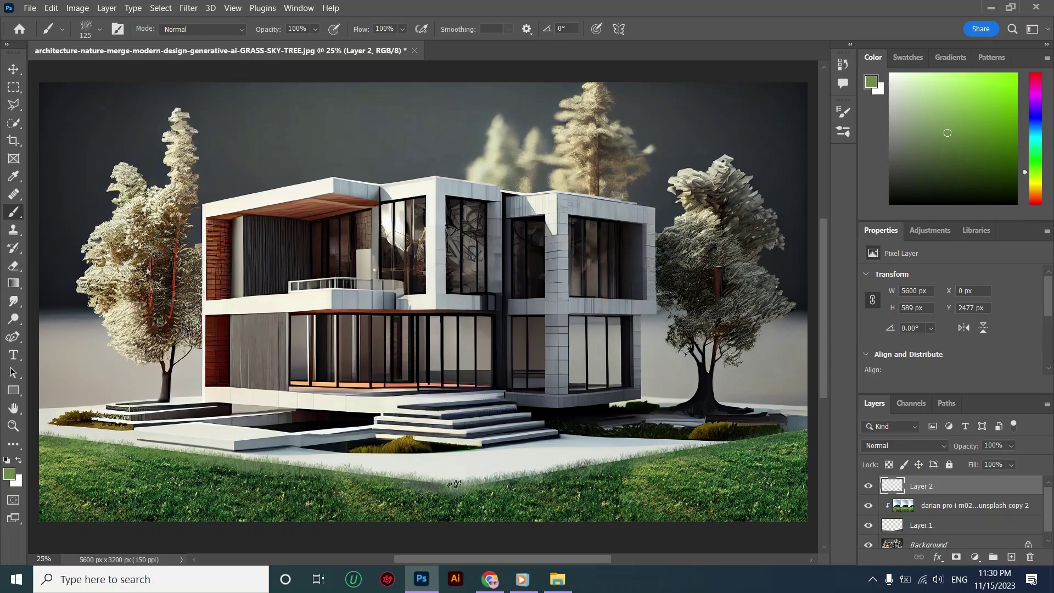
mouse_move(444, 486)
left_mouse_down()
mouse_move(390, 482)
mouse_move(429, 507)
mouse_move(397, 483)
mouse_move(417, 470)
left_mouse_up()
- Set the painted grass layer's blend mode to Darken and check its effect with the layer visibility
scroll(417, 470, "down", 3)
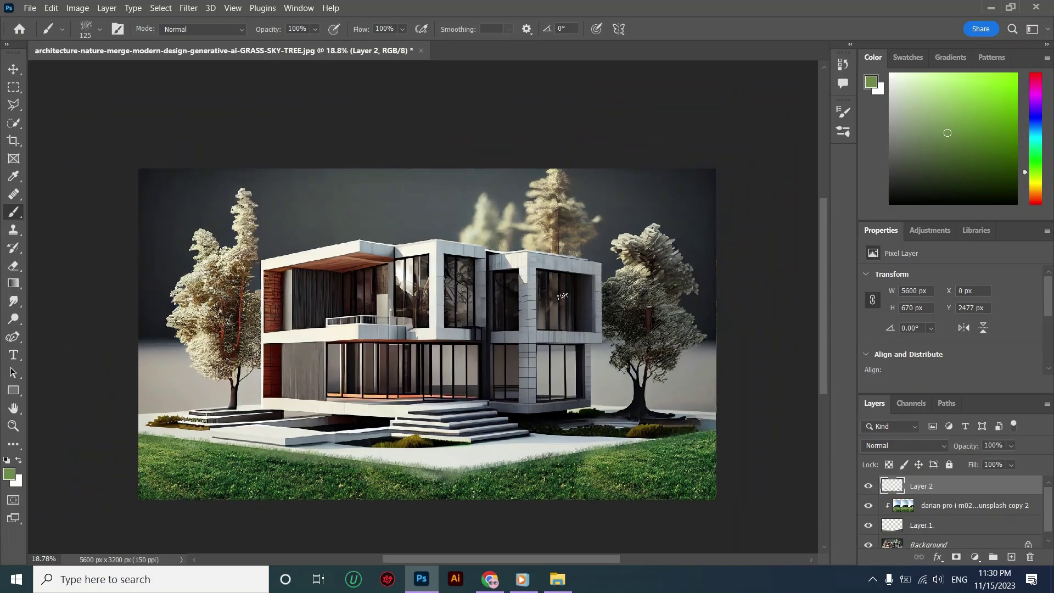
left_click(14, 69)
left_click(906, 445)
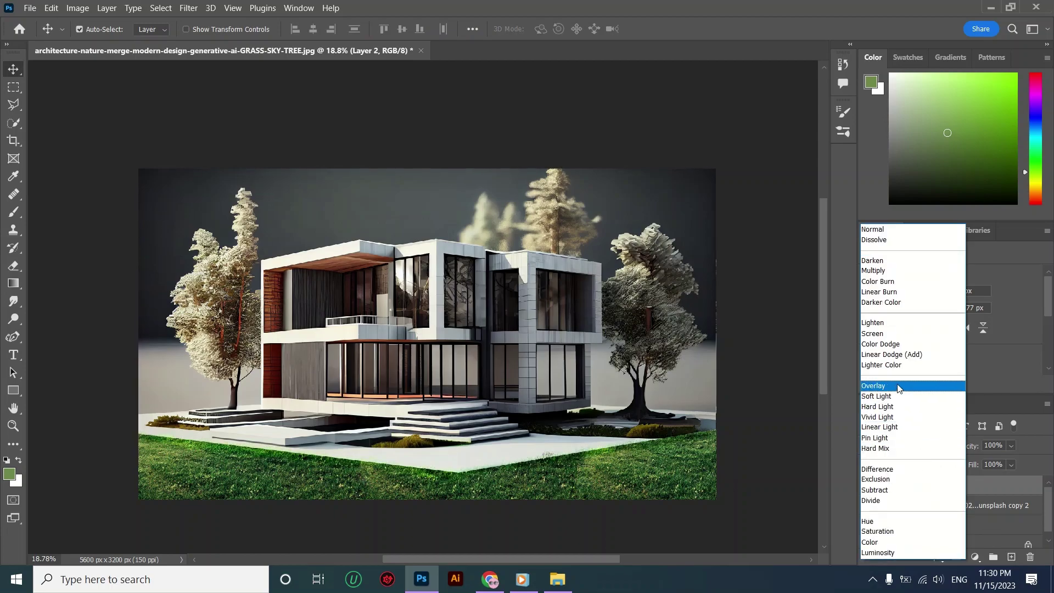
left_click(894, 261)
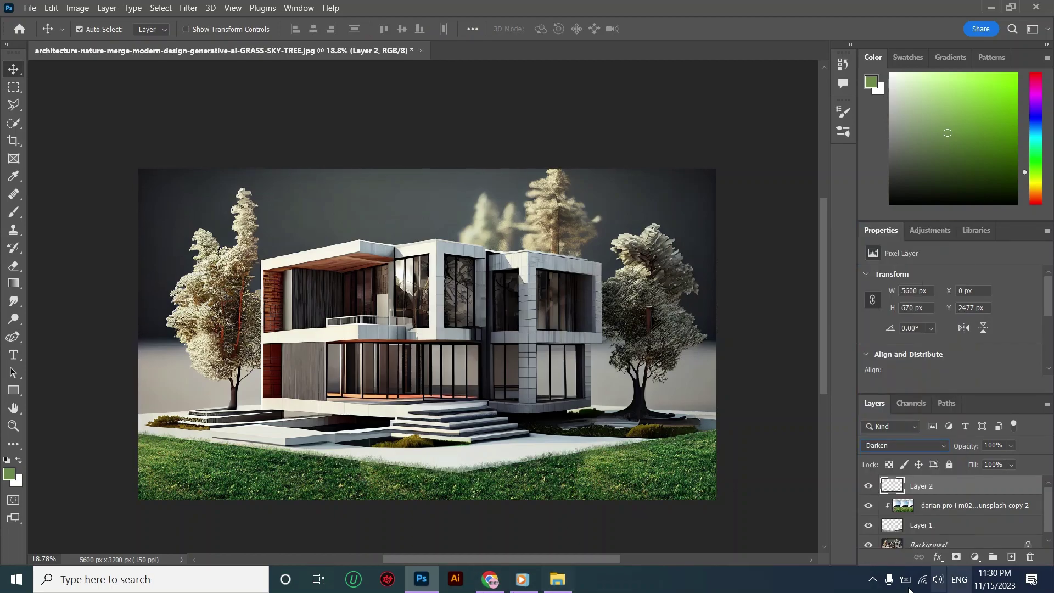
left_click(868, 490)
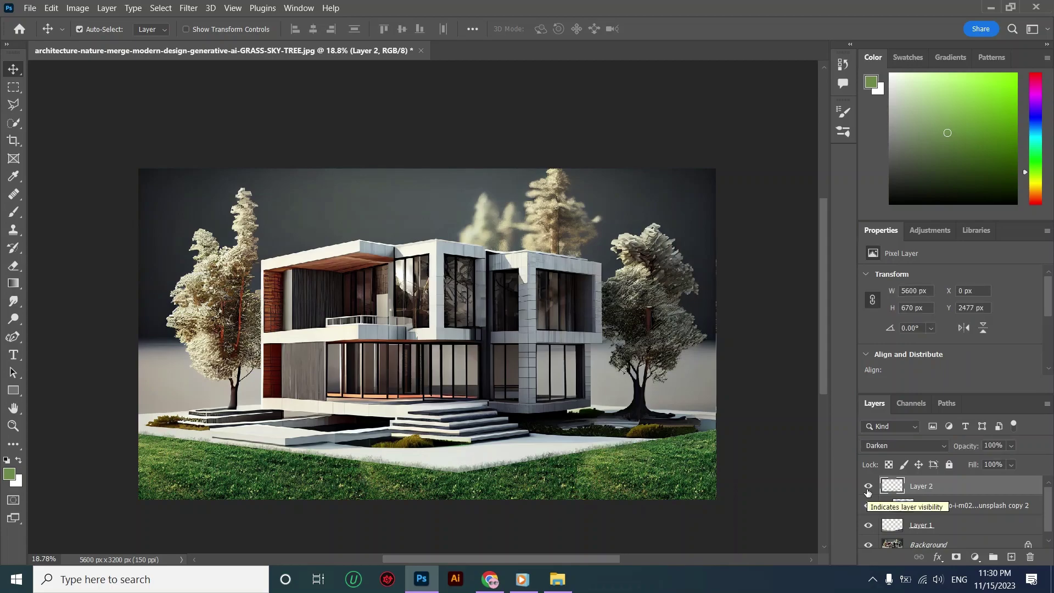
- Rename the painted blades layer as grass brush and the clipping base layer as grass
double_click(922, 487)
type("o")
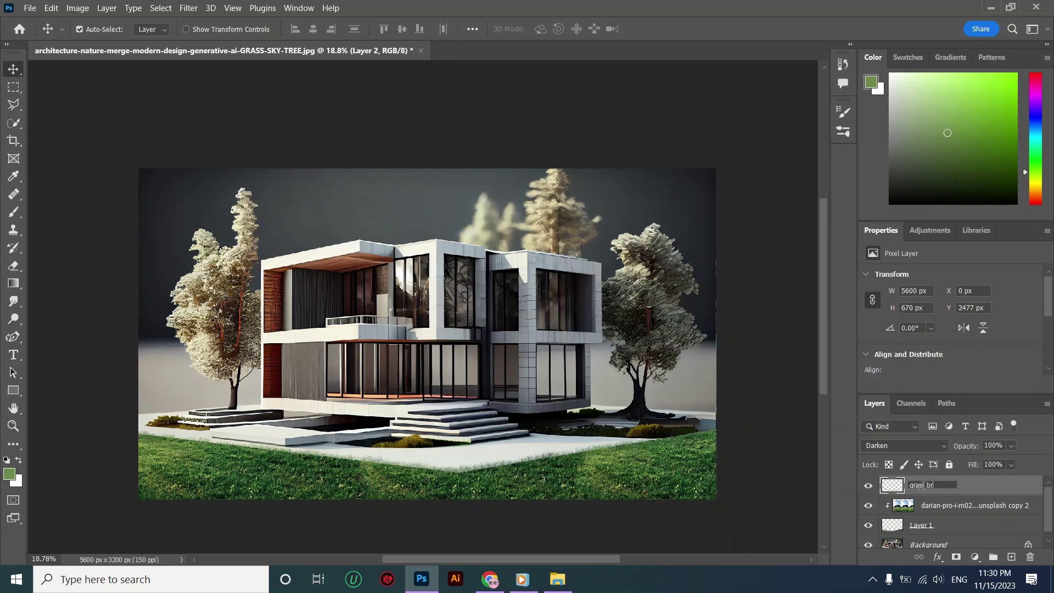
left_click(929, 526)
double_click(929, 525)
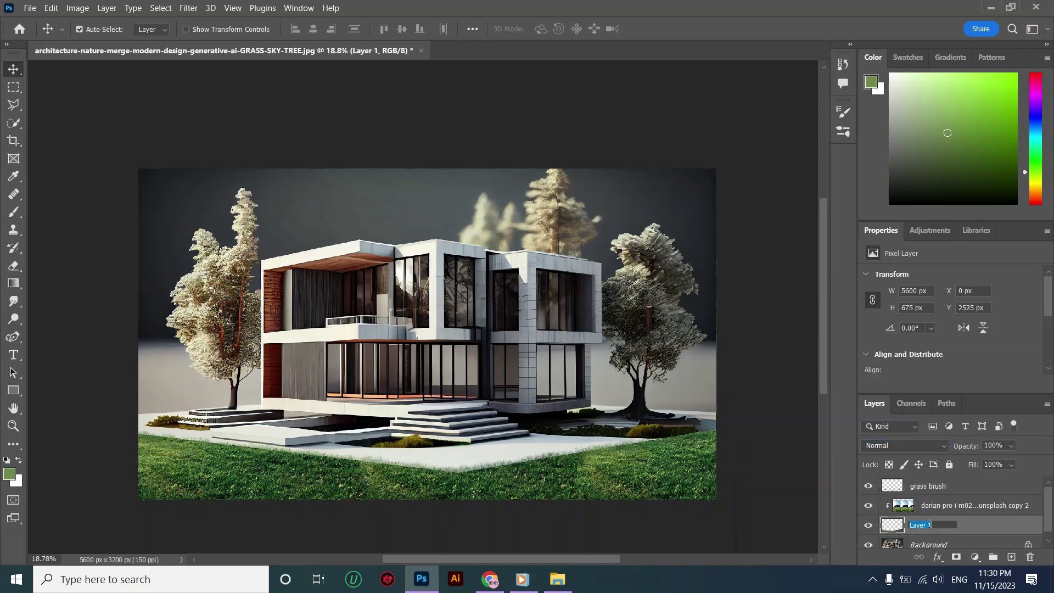
type("grass")
left_click(988, 530)
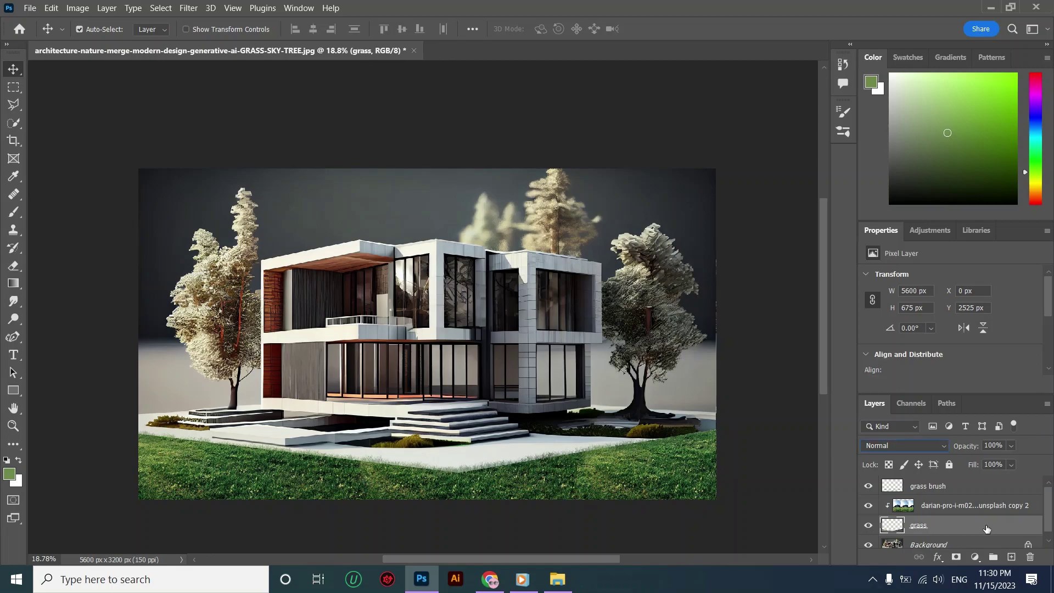
- Add a new layer above the grass brush layer and switch the Brush tool to a plain round tip
left_click(943, 483)
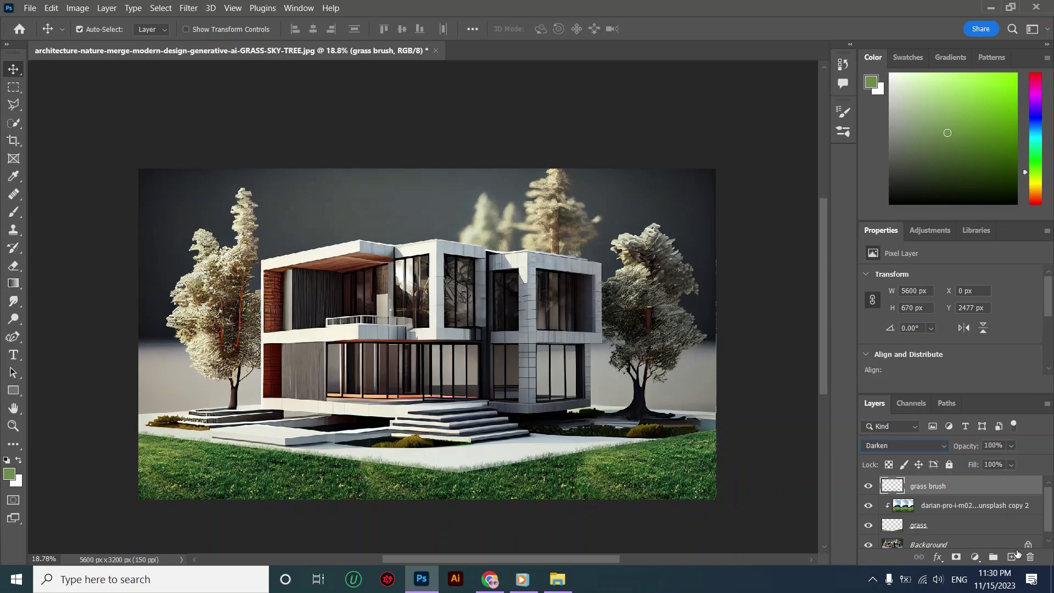
left_click(1013, 558)
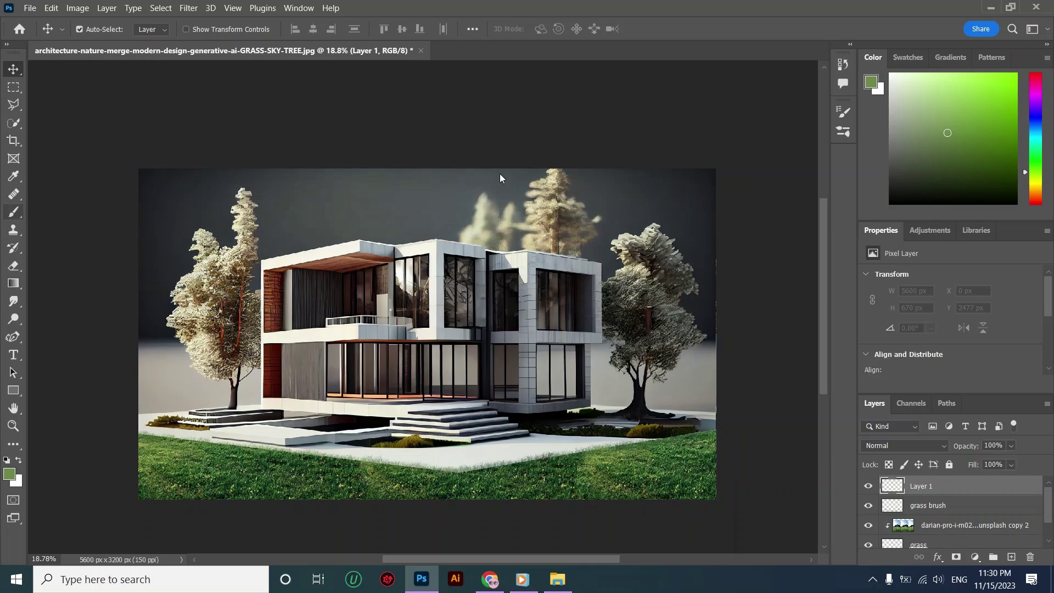
right_click(14, 212)
left_click(843, 115)
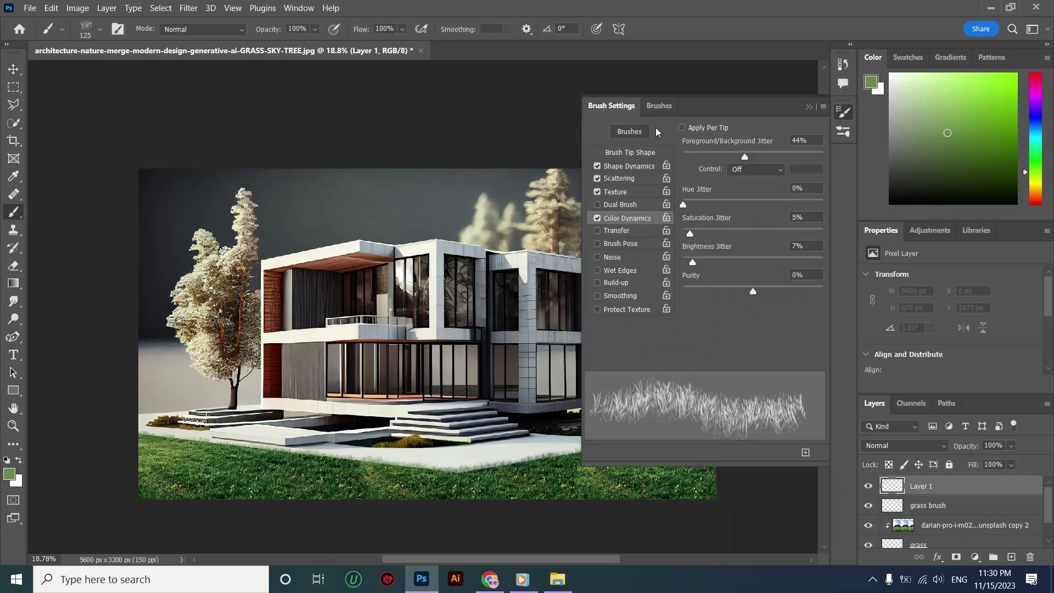
left_click(659, 106)
left_click(566, 185)
left_click(809, 107)
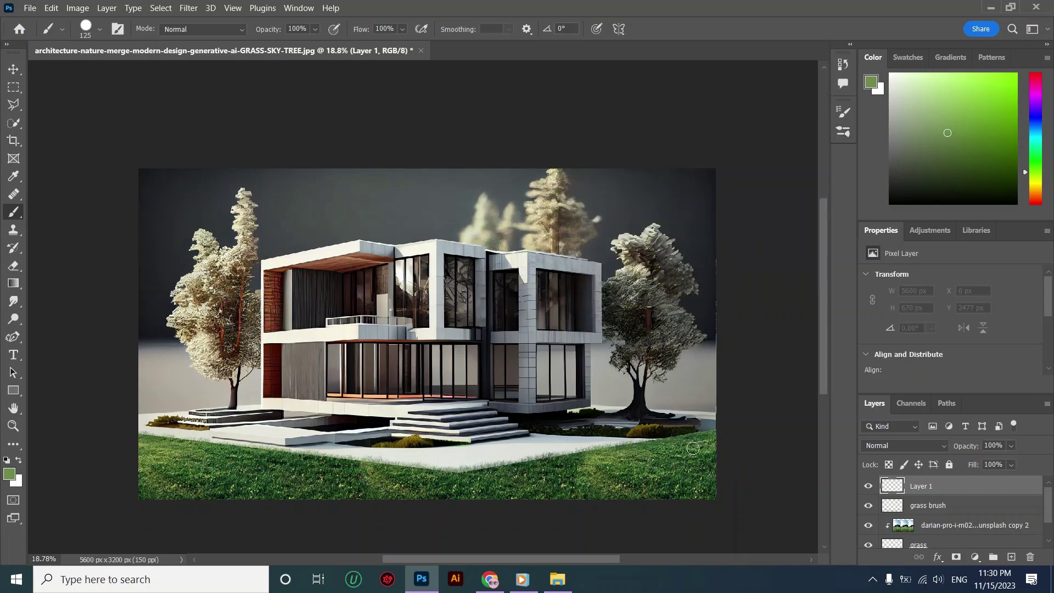
- Choose a dark gray and paint a solid shadow patch over the right-hand part of the lawn below the tree
left_click(891, 187)
mouse_move(710, 441)
left_mouse_down()
mouse_move(560, 471)
mouse_move(716, 443)
mouse_move(703, 466)
mouse_move(560, 468)
mouse_move(634, 452)
mouse_move(707, 455)
mouse_move(667, 461)
mouse_move(707, 462)
left_mouse_up()
mouse_move(586, 468)
left_mouse_down()
mouse_move(554, 468)
mouse_move(671, 447)
mouse_move(734, 453)
left_mouse_up()
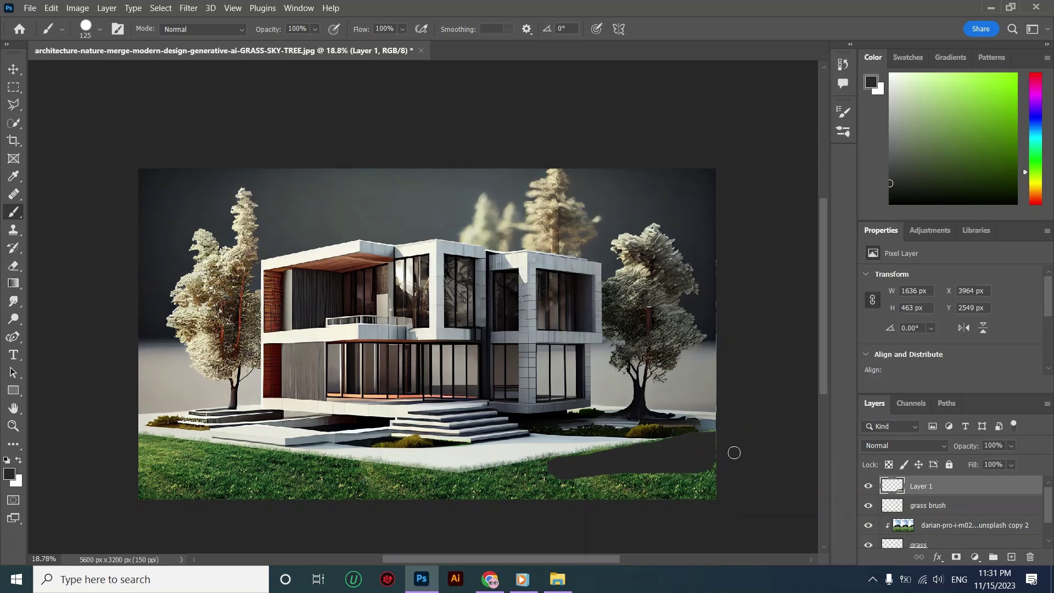
left_click_drag(609, 475, 615, 473)
- Apply a Gaussian Blur with a 55.3 px radius to the painted shadow patch
left_click(183, 9)
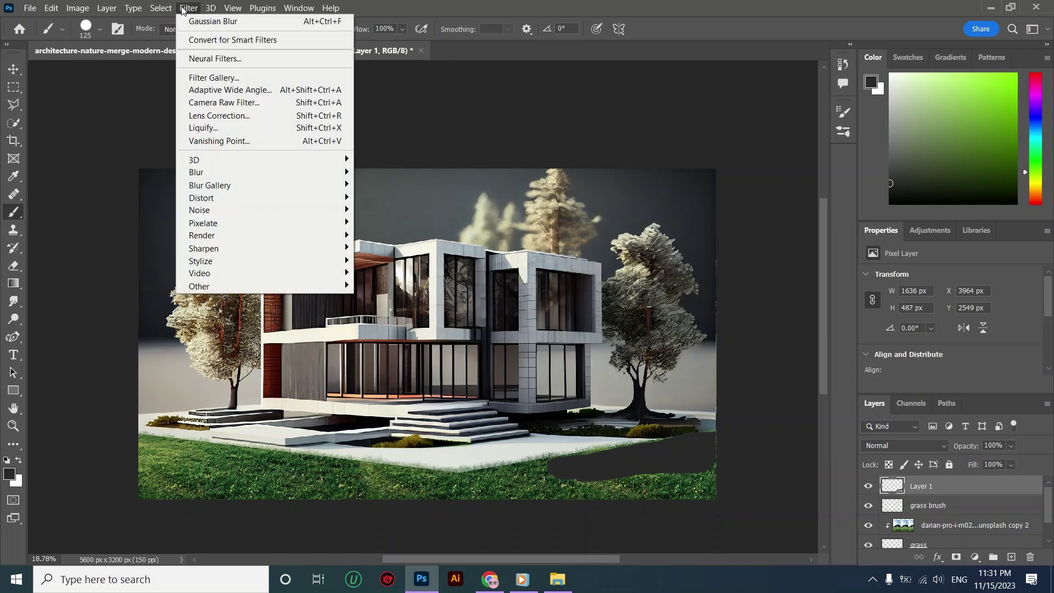
mouse_move(224, 173)
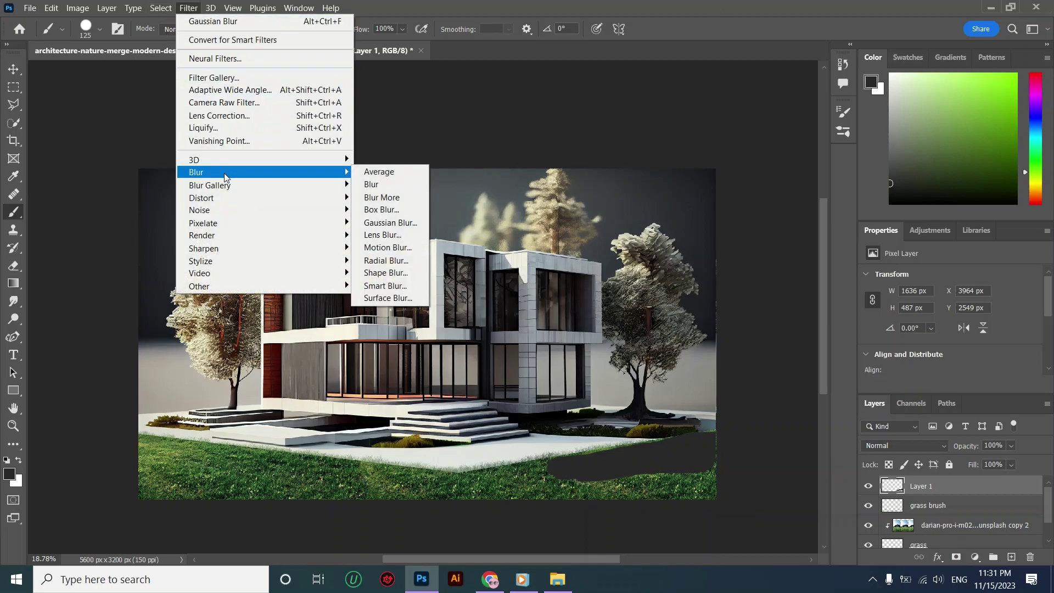
left_click(409, 223)
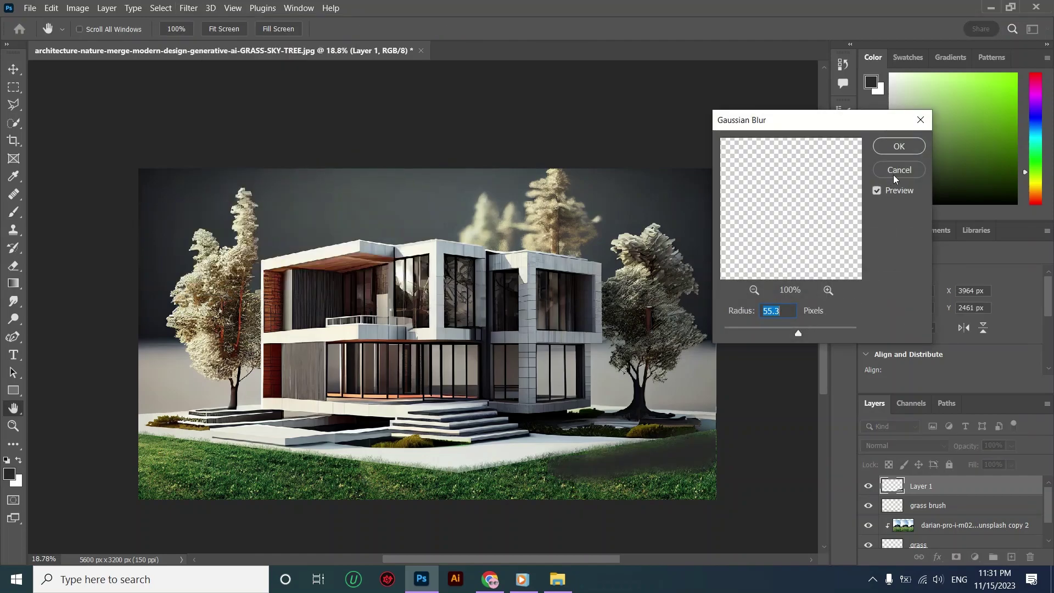
left_click(899, 146)
key("b")
- Set the shadow patch layer to Hard Light blending at 72% opacity
left_click(900, 449)
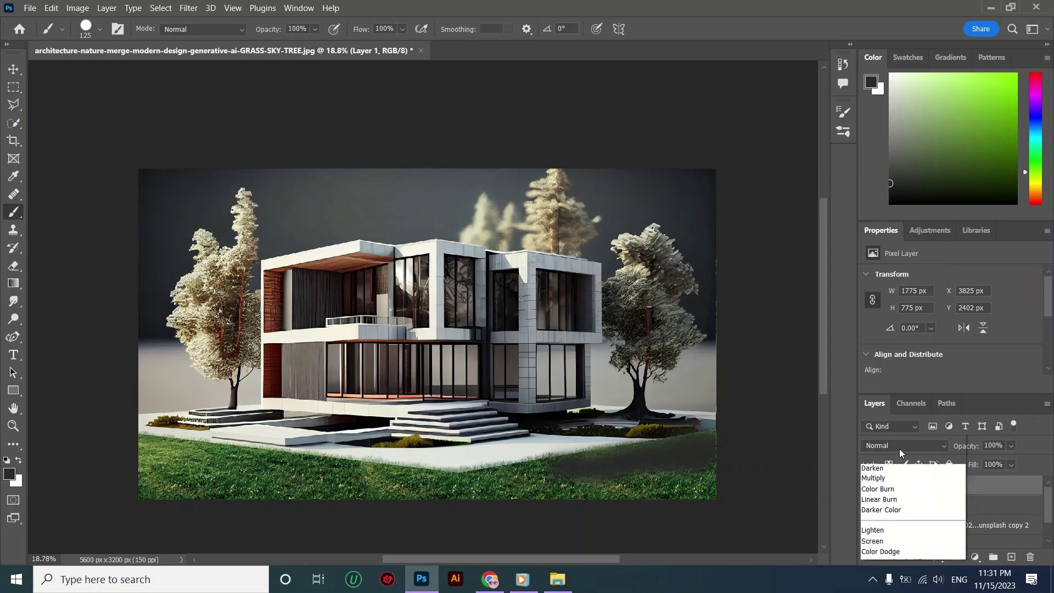
left_click(889, 407)
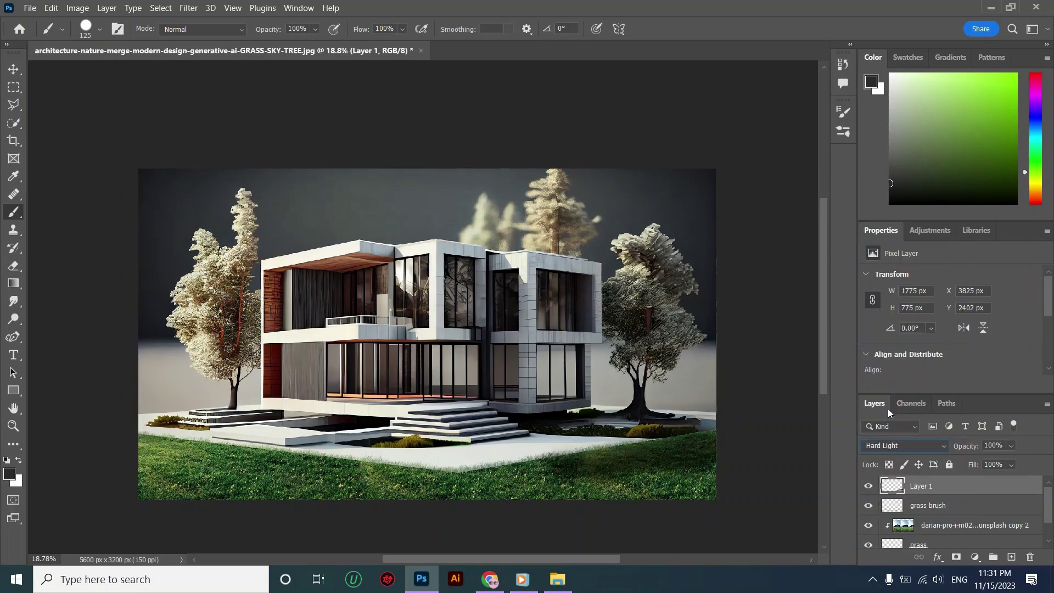
left_click_drag(996, 457, 998, 459)
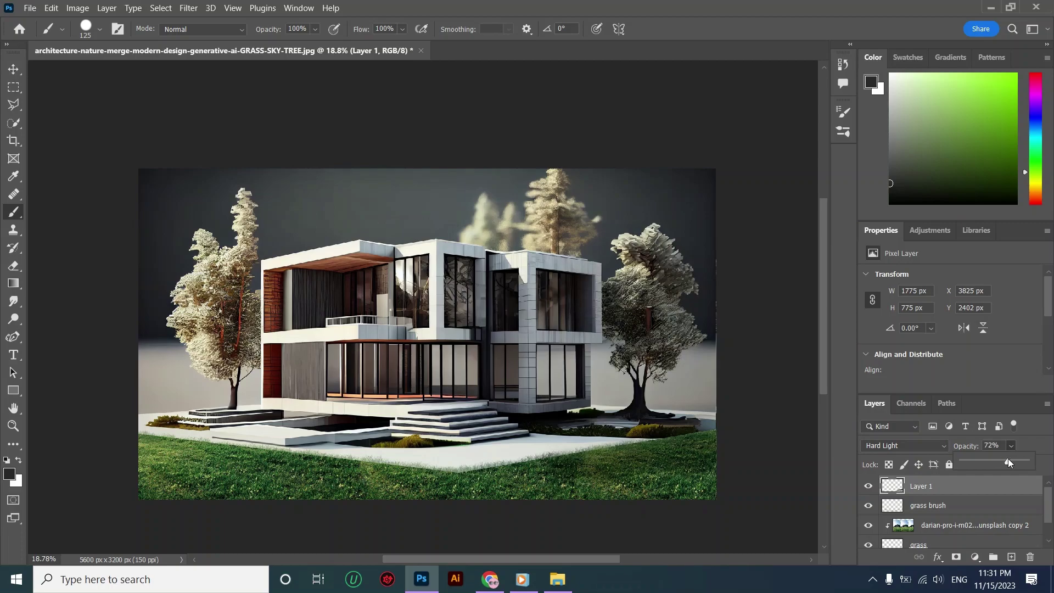
left_click(969, 495)
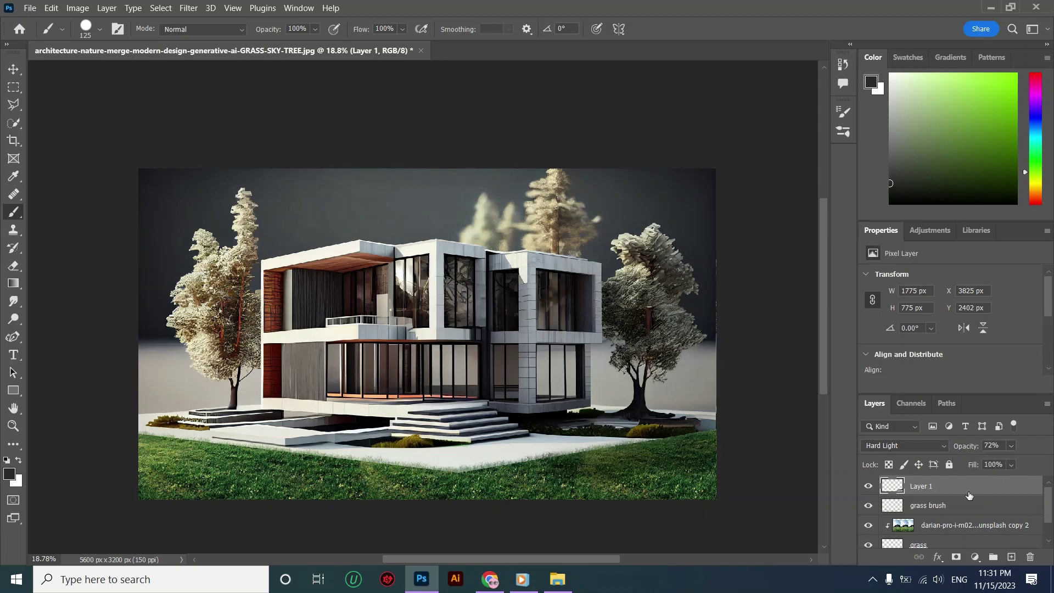
- Activate the Move tool and rename the blurred patch layer as shadow
left_click(12, 67)
double_click(928, 485)
type("s")
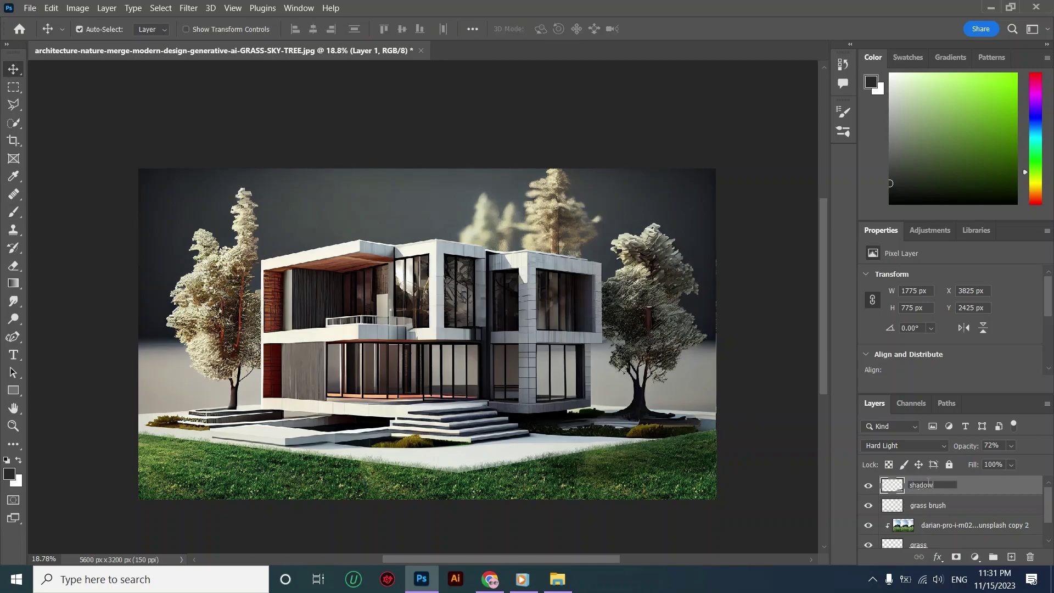
type("hadow")
left_click(940, 526)
- Group the shadow, grass brush, clipped photo and grass layers, and name the group foreground grass
left_click(944, 489)
scroll(946, 492, "down", 1)
left_click(937, 527, "shift")
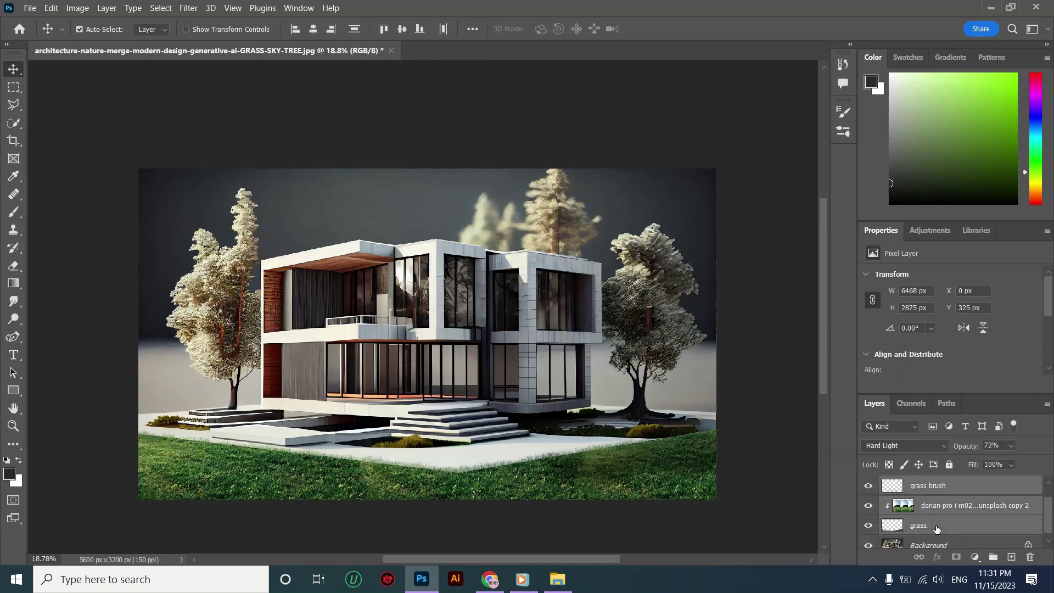
key("ctrl+g")
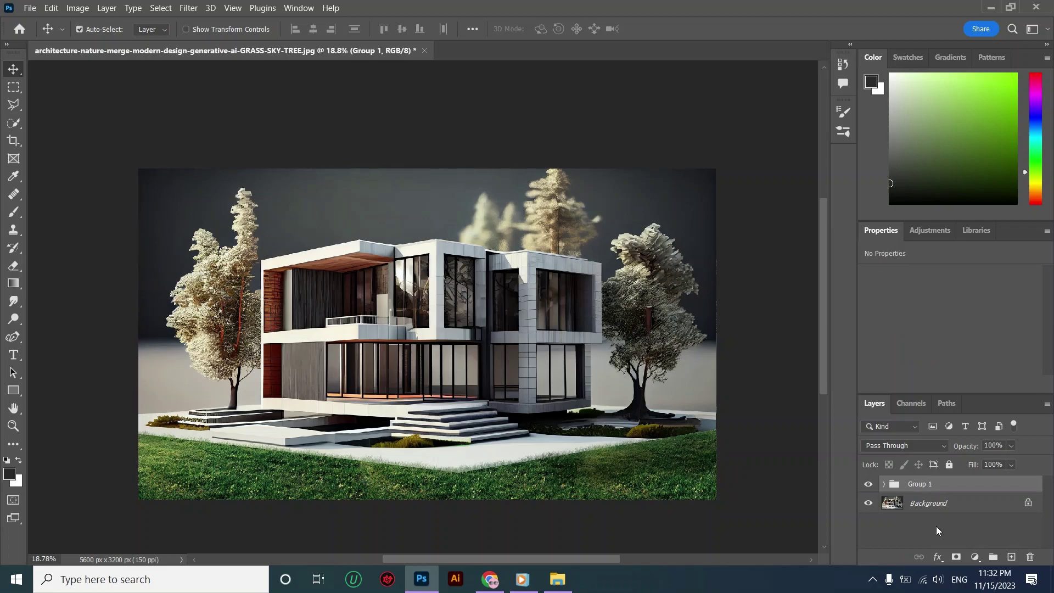
double_click(931, 486)
type("foreg")
- On the Background layer, outline the sky and surroundings around the house with the Polygonal Lasso and copy them to a new layer
left_click(947, 510)
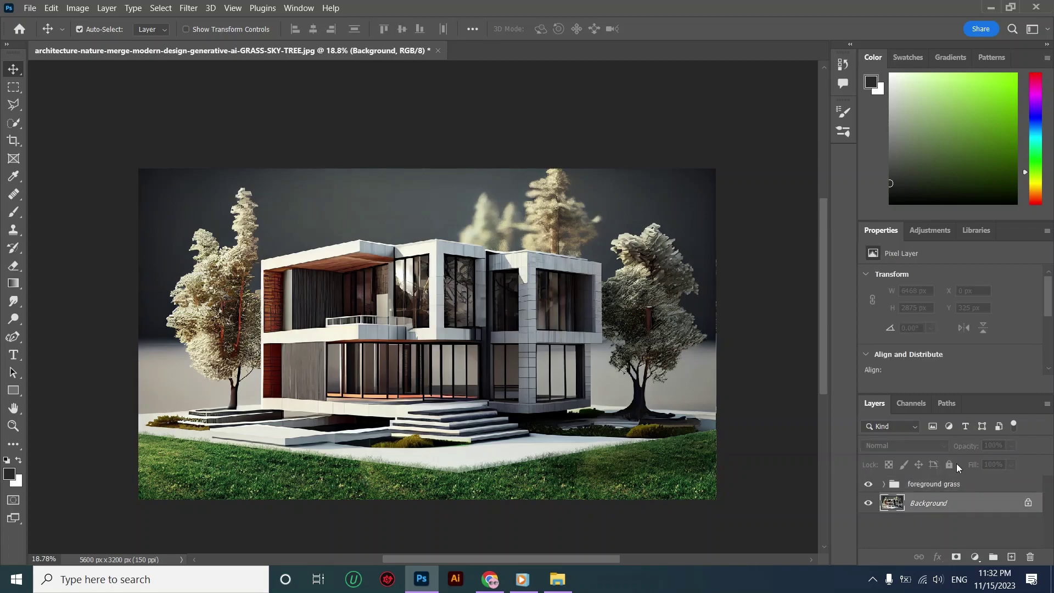
left_click(15, 108)
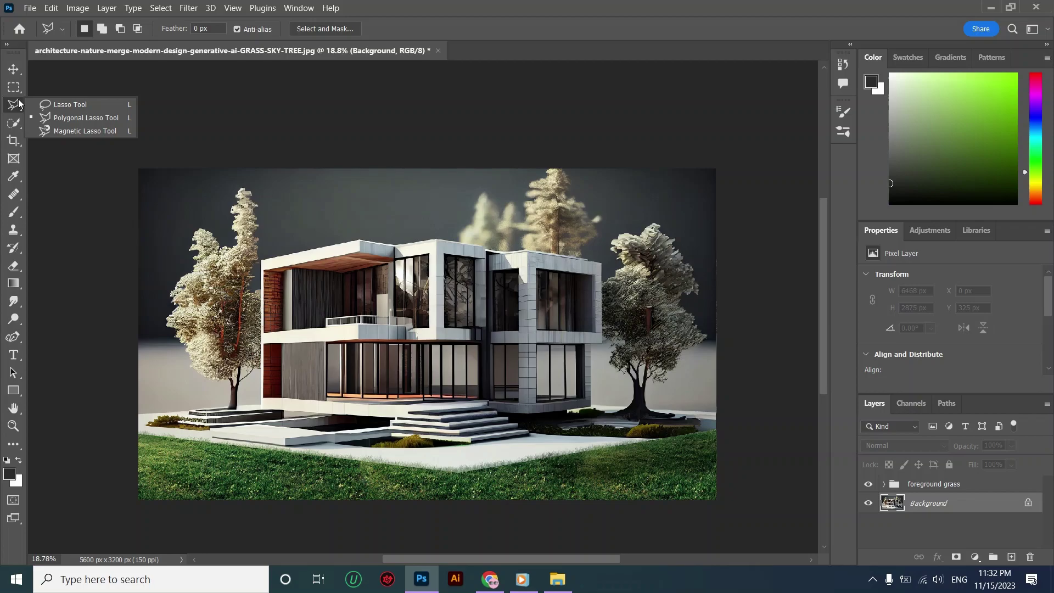
left_click(54, 118)
left_click(133, 415)
left_click(261, 405)
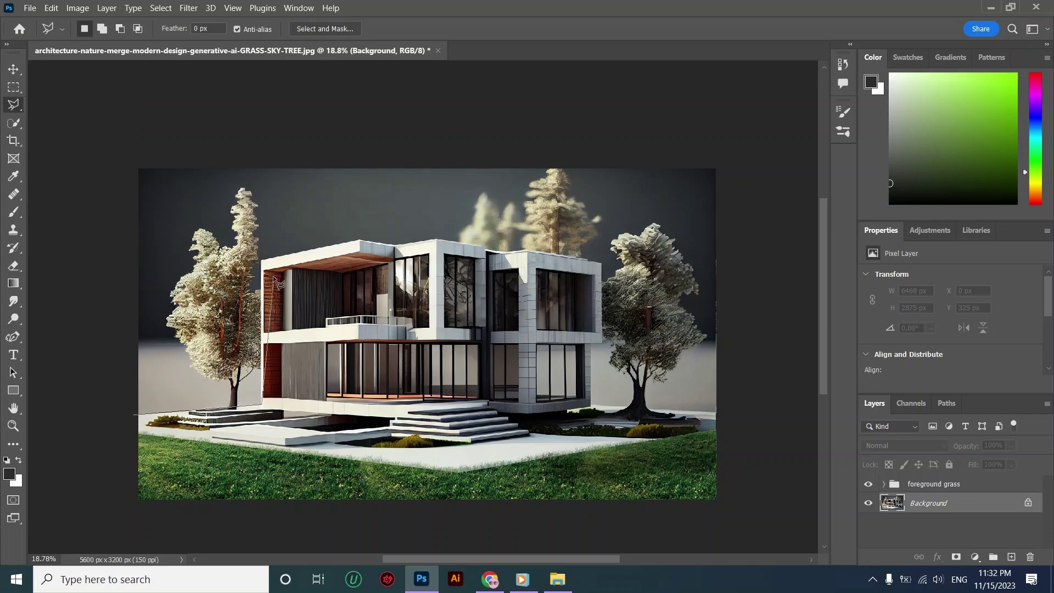
left_click(263, 260)
left_click(360, 240)
left_click(394, 246)
left_click(437, 240)
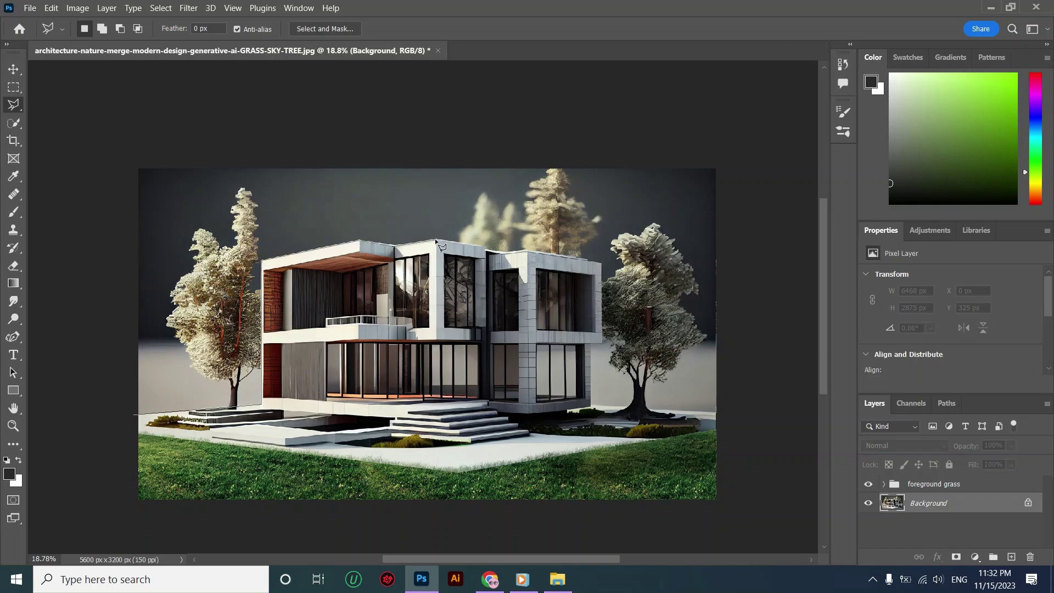
left_click(486, 251)
left_click(528, 250)
left_click(602, 263)
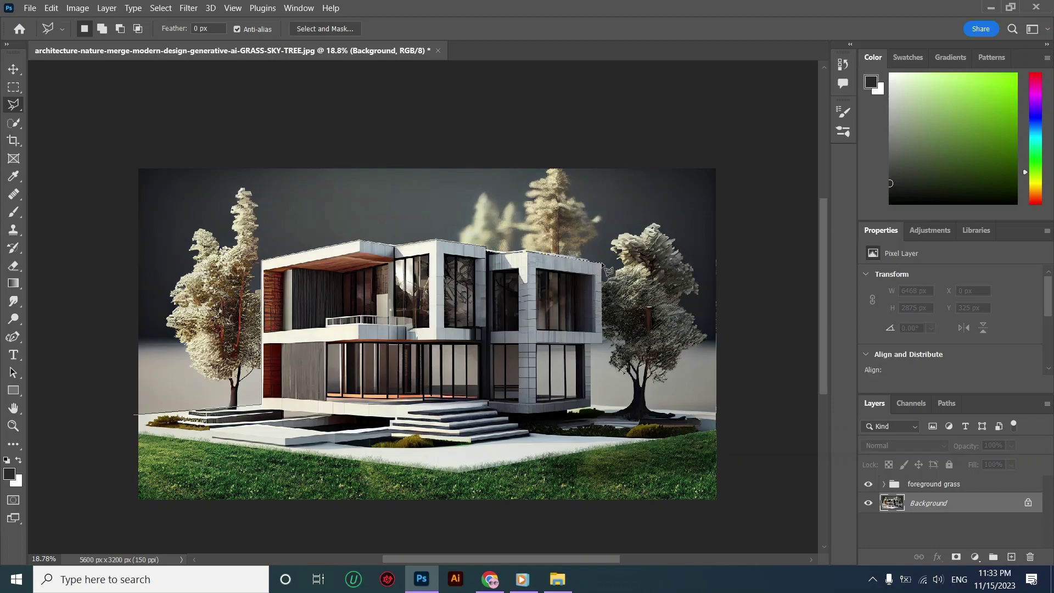
left_click(590, 344)
left_click(592, 407)
left_click(725, 413)
left_click(768, 145)
left_click(94, 126)
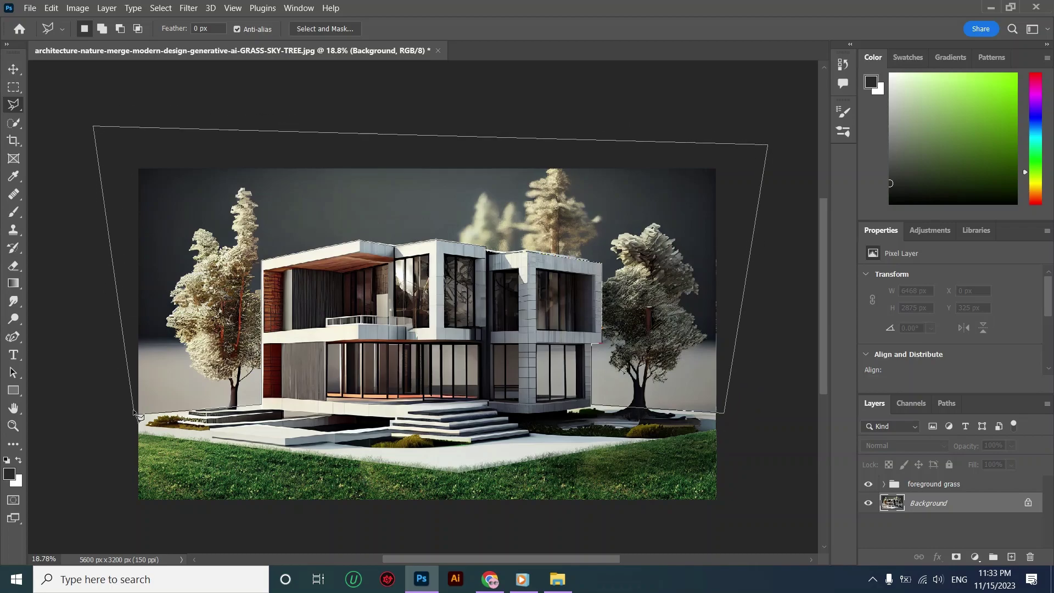
left_click(136, 417)
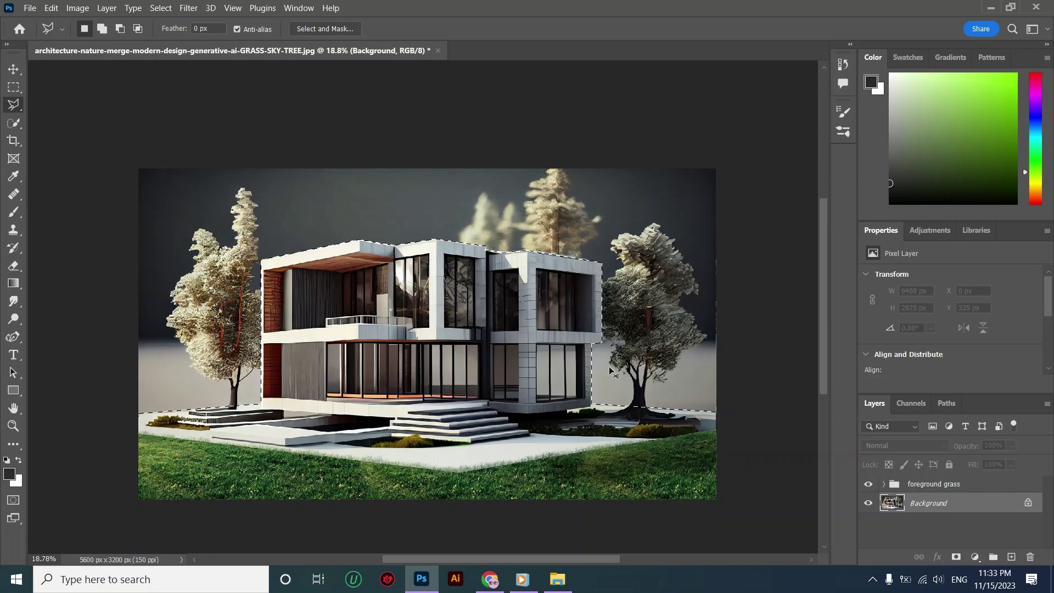
key("ctrl+j")
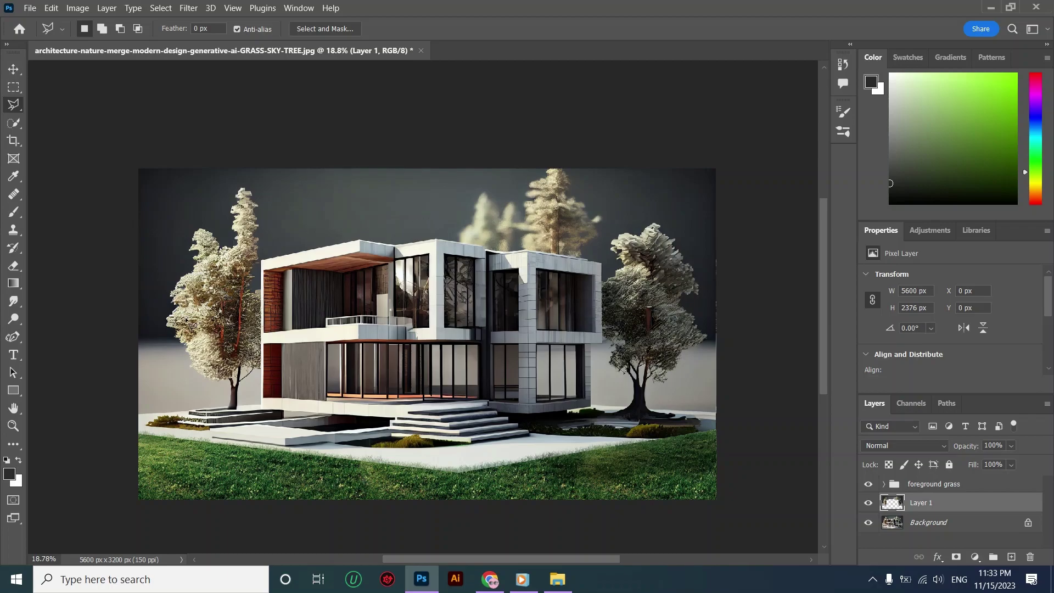
- Place the david-hepworth-5_aZne-zflo-unsplash photo from the greens folder above the background layer, scaled to 66.70% to span the canvas width
left_click(8, 68)
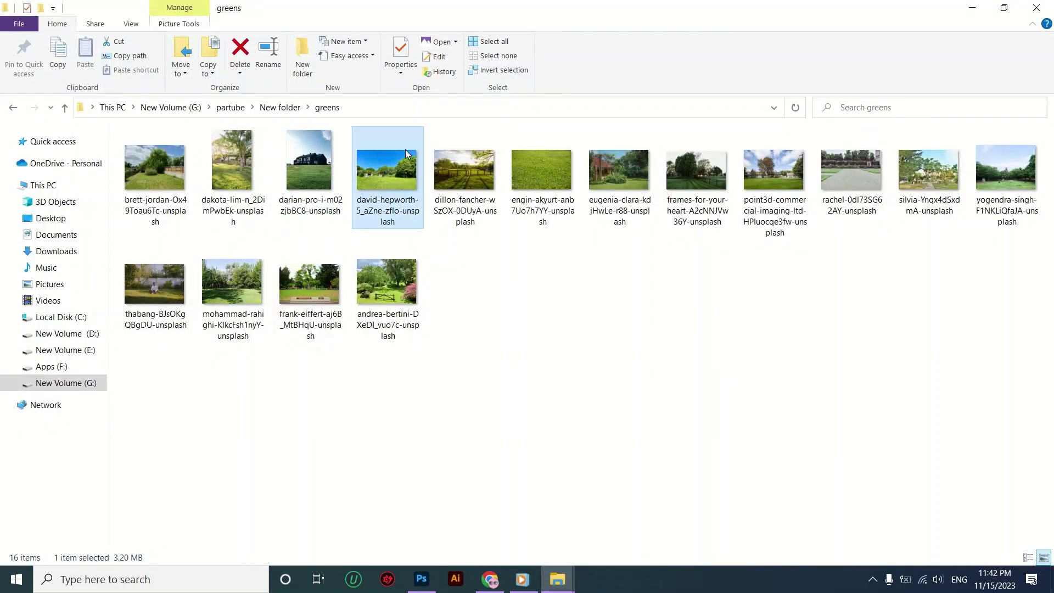
left_click_drag(406, 154, 420, 292)
left_click_drag(425, 393, 407, 337)
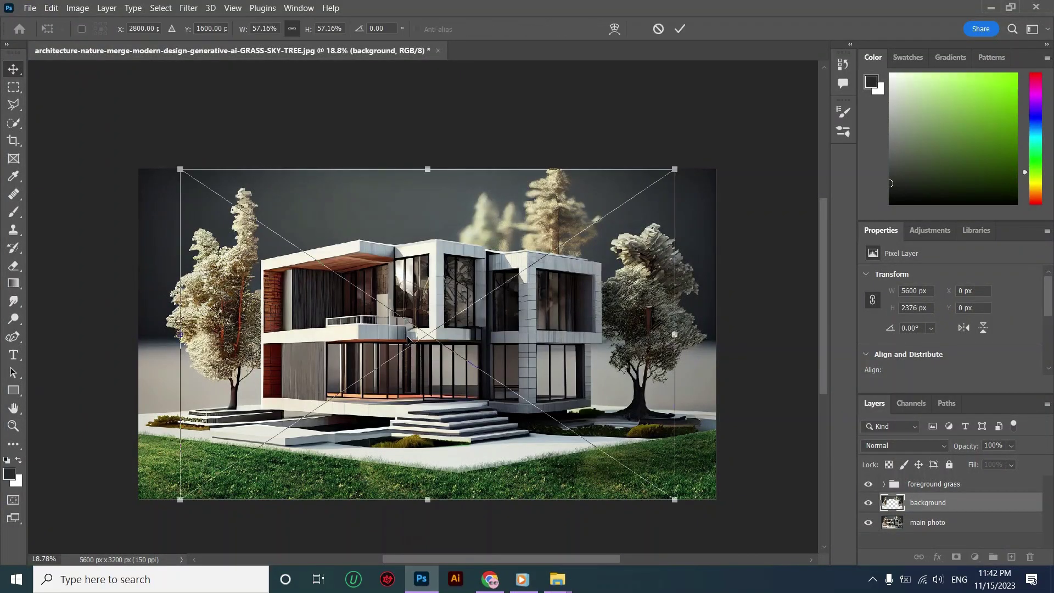
left_click_drag(676, 331, 716, 333)
left_click_drag(180, 334, 140, 334)
left_click(679, 29)
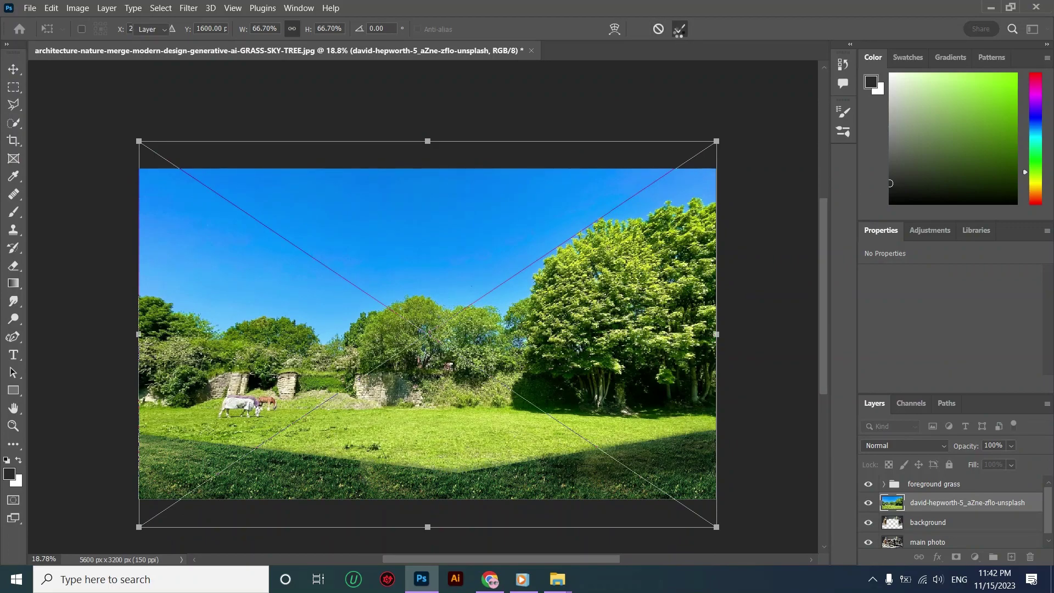
- Clip the landscape photo to the background layer and shift it up to Y -395 px
right_click(921, 501)
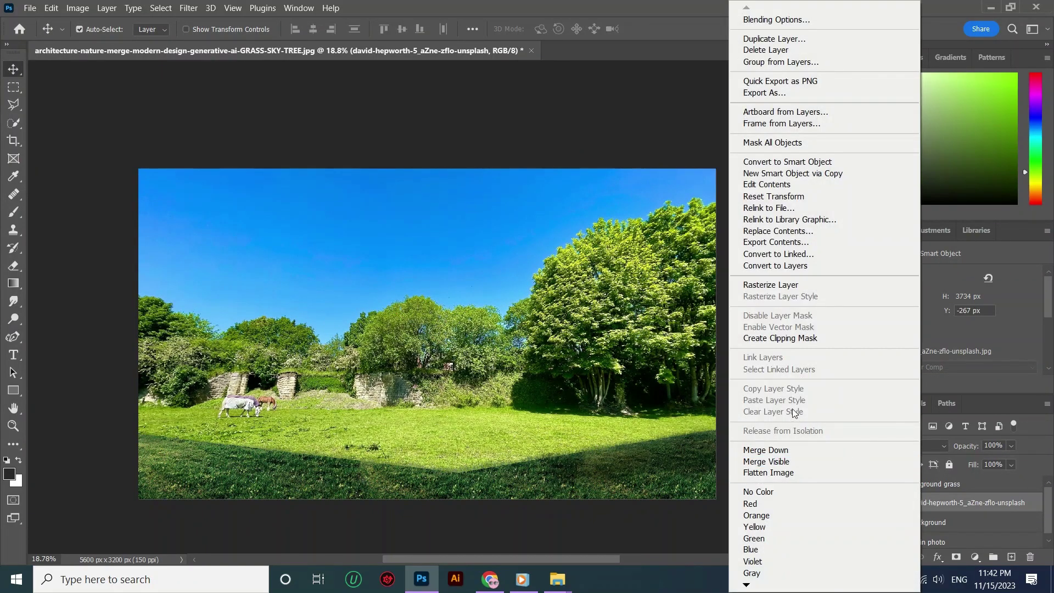
left_click(786, 339)
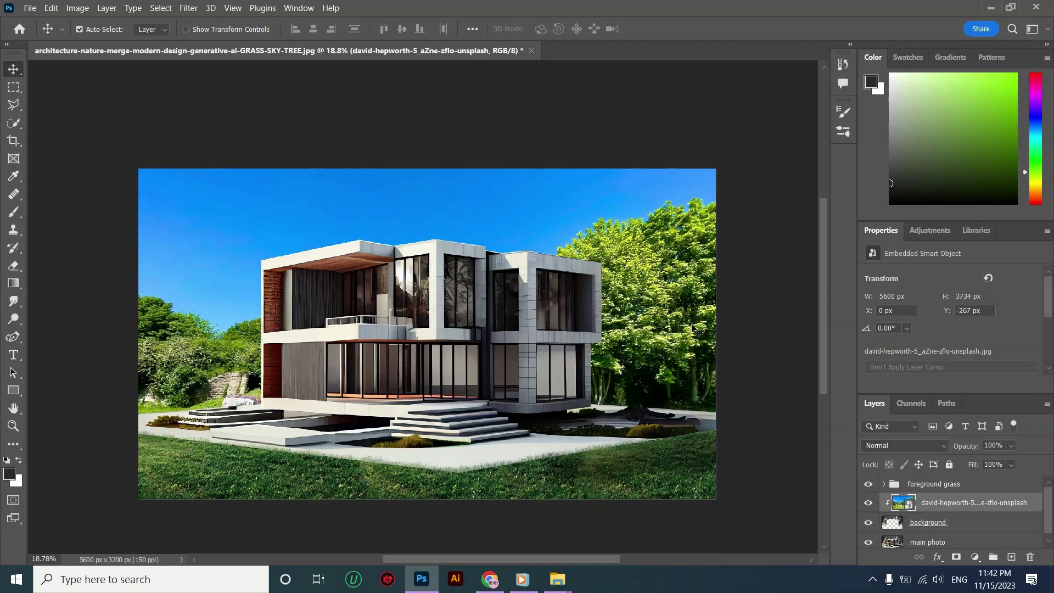
left_click_drag(690, 315, 685, 297)
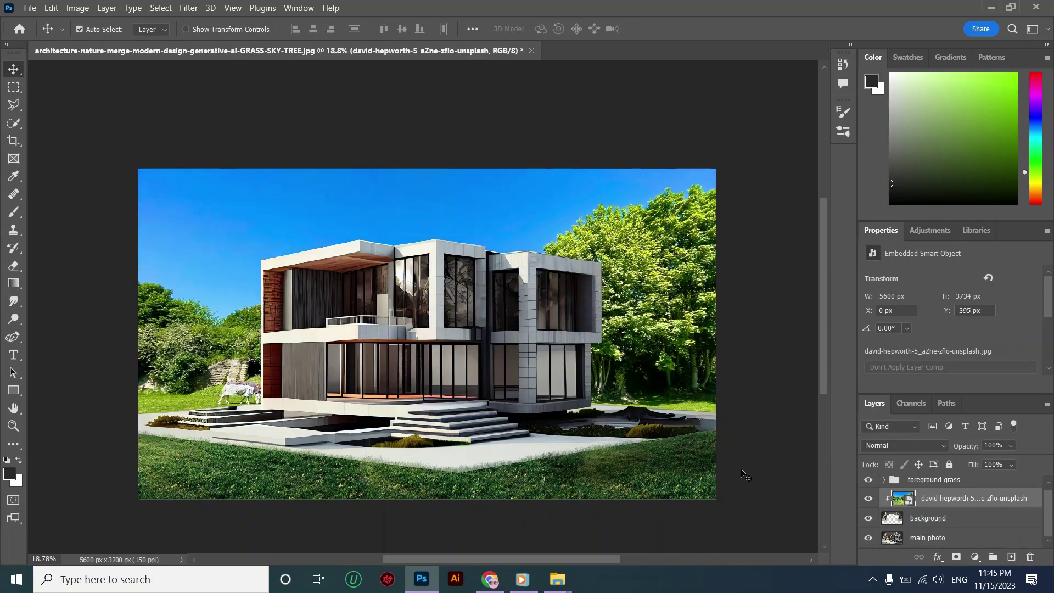
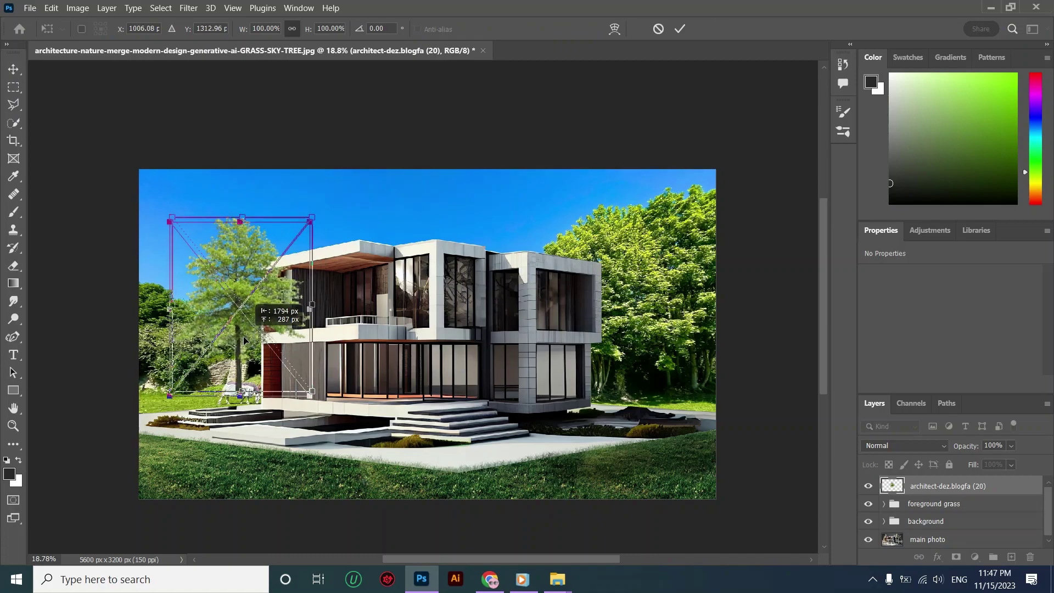
- Scale the placed architect-dez.blogfa (20) tree to 92.44% and stand it in the planter beside the house's left side
left_click_drag(230, 231, 230, 248)
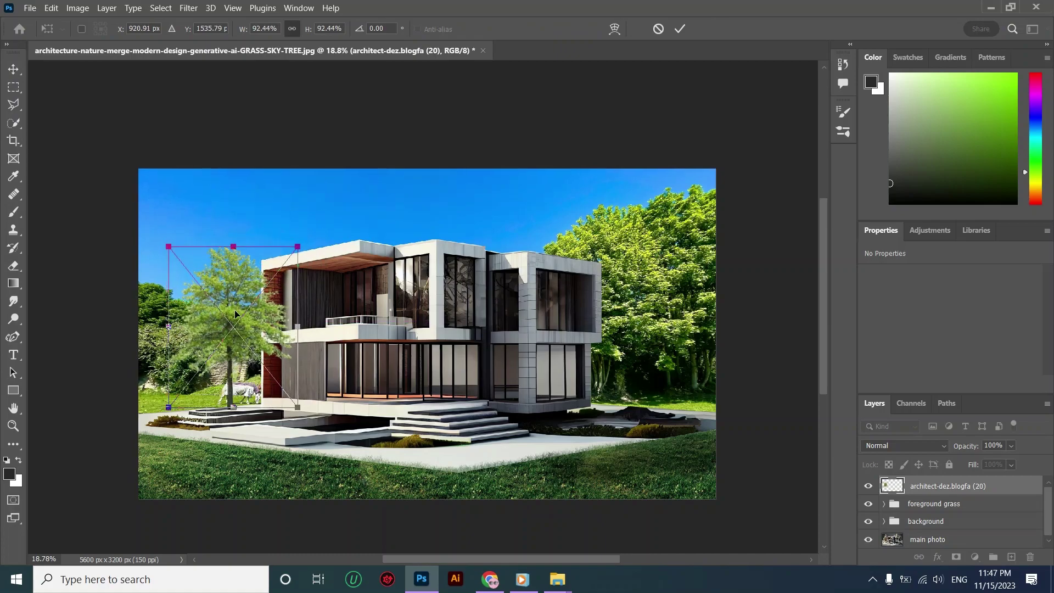
left_click_drag(230, 312, 231, 312)
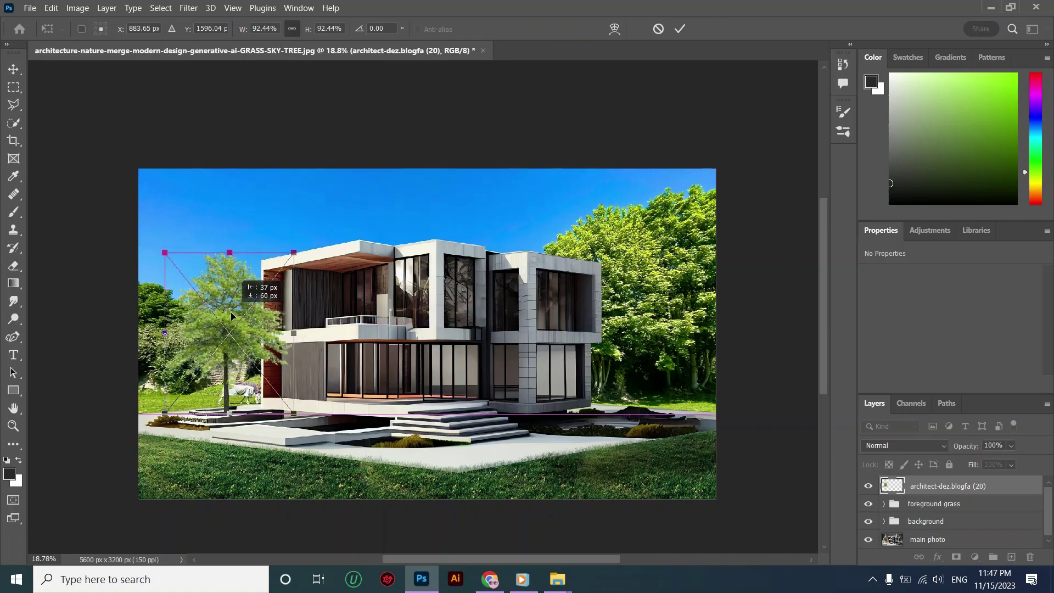
left_click(679, 29)
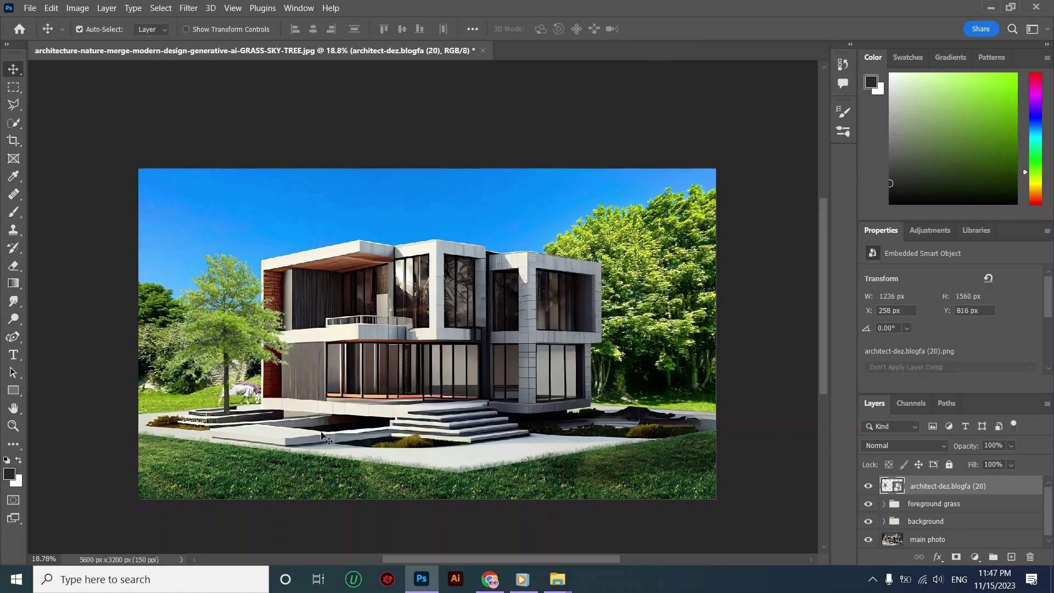
- Place tree image 21 from the tree1 (archpin.com) folder, scaled to 66.32%, in the planting bed to the right of the house
mouse_move(564, 587)
left_click(632, 519)
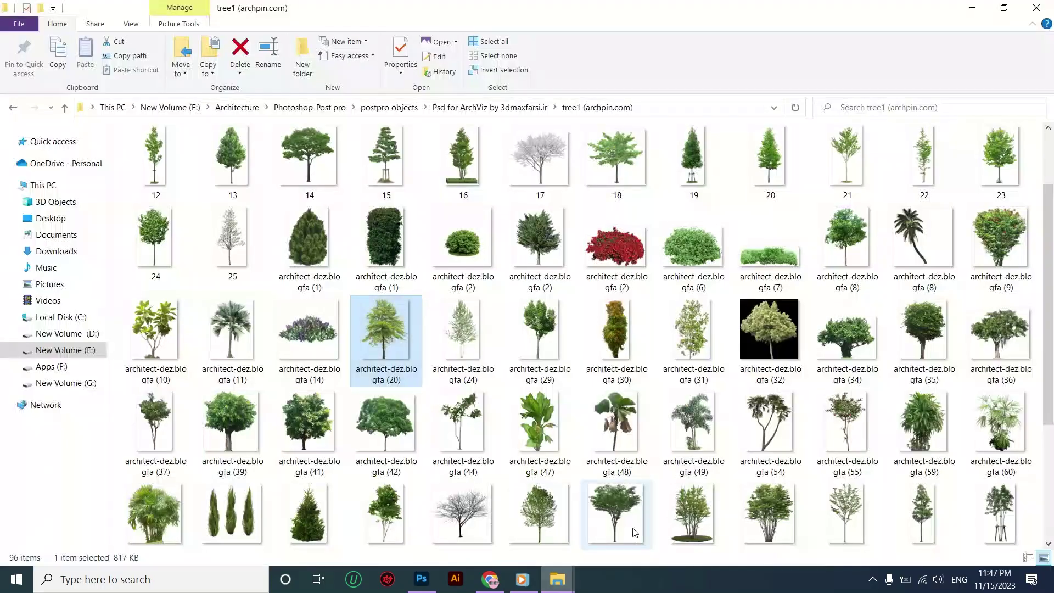
scroll(604, 329, "up", 3)
left_click_drag(841, 292, 629, 370)
left_click_drag(442, 344, 639, 343)
left_click_drag(633, 234, 629, 307)
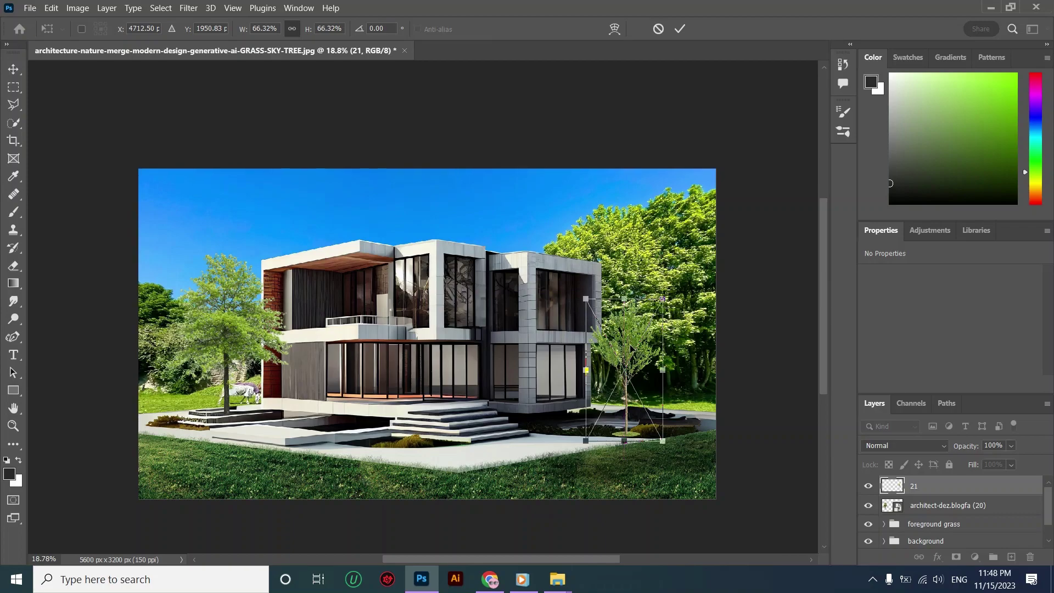
left_click_drag(626, 345, 626, 345)
left_click(685, 31)
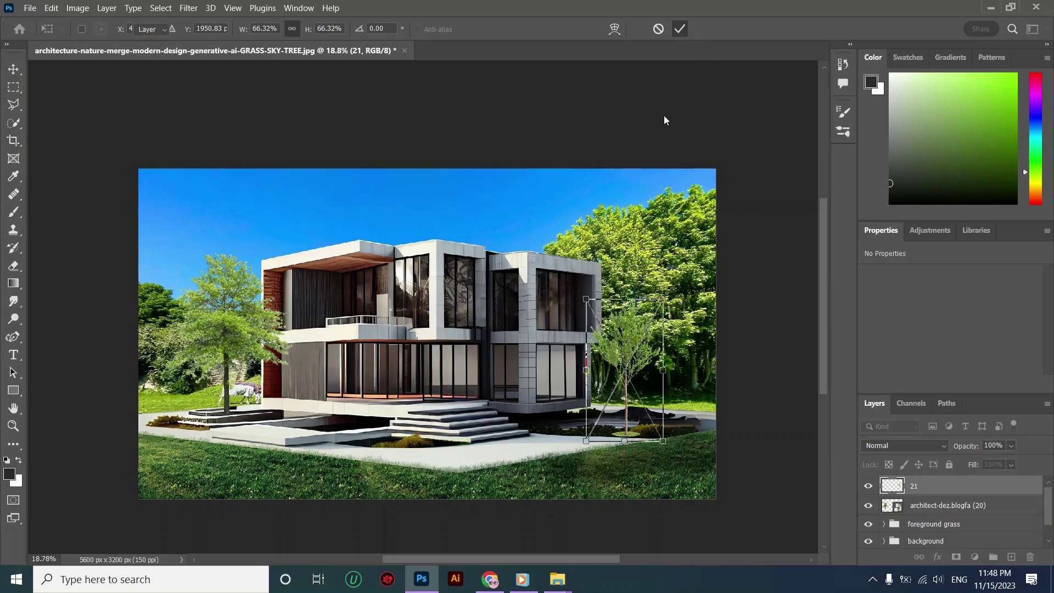
- Place the TB11 bush image from the tree folder, scaled to 33.12%, in the planting bed beside the entrance steps
left_click(557, 579)
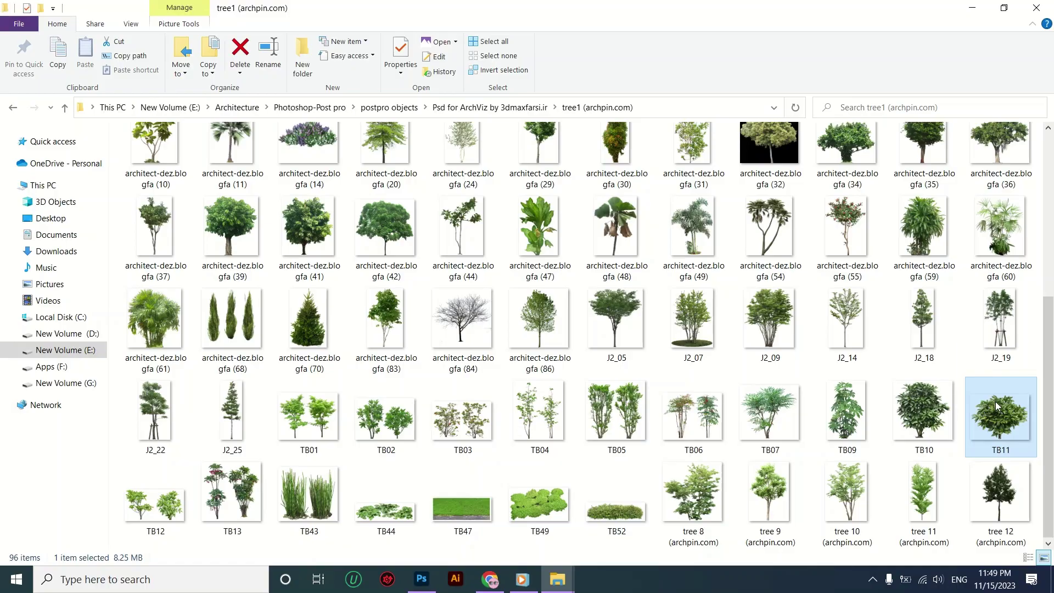
left_click_drag(997, 401, 430, 330)
left_click_drag(433, 289, 399, 404)
left_click_drag(457, 448, 393, 439)
left_click_drag(437, 469, 435, 464)
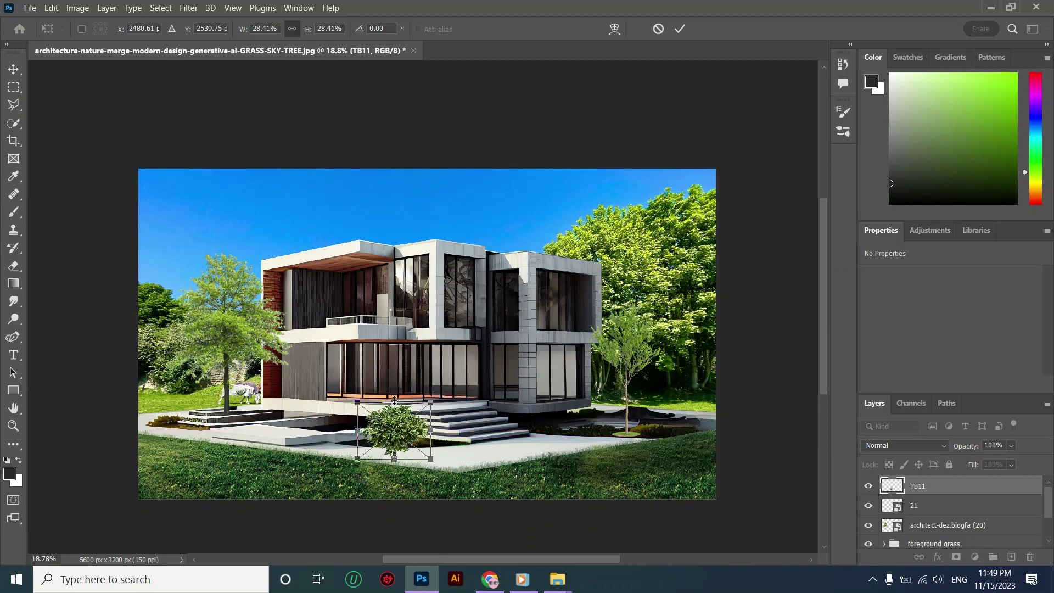
mouse_move(401, 434)
left_mouse_down()
mouse_move(399, 406)
mouse_move(397, 433)
left_mouse_up()
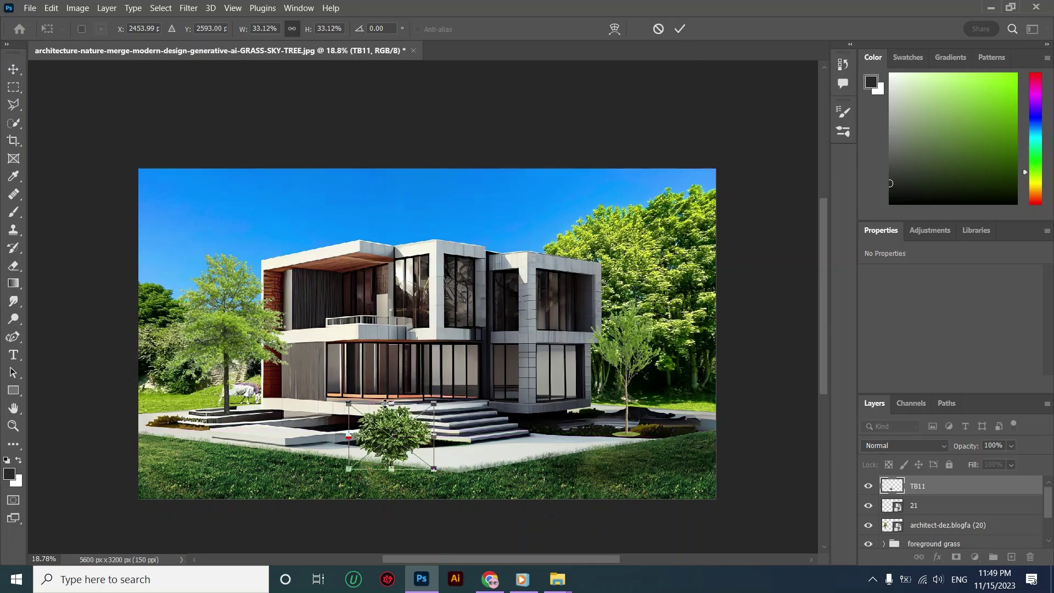
left_click(680, 29)
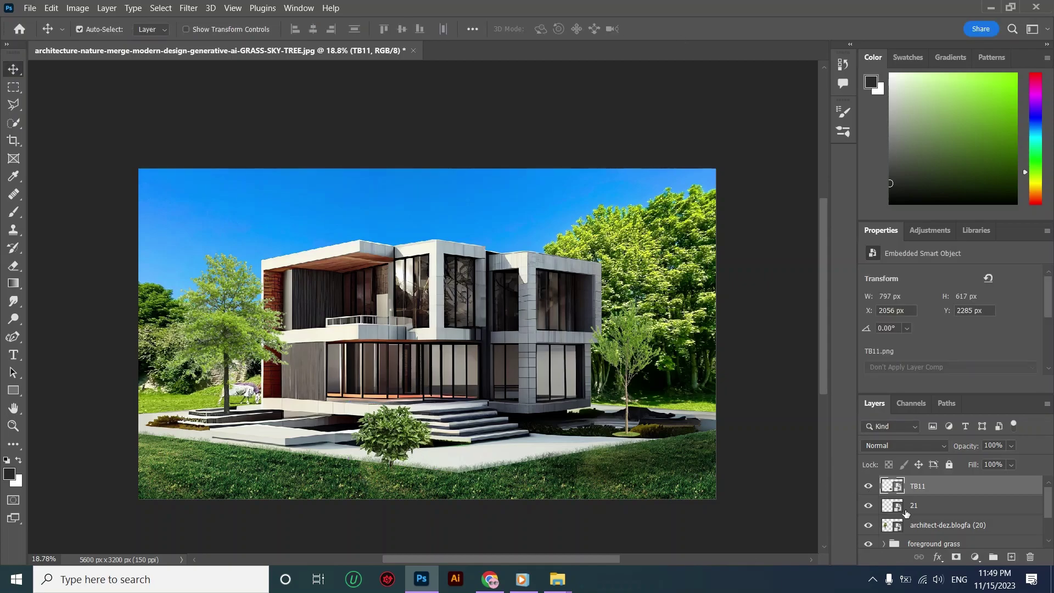
- Add a layer mask to TB11 and paint out the bush's trunk and lower foliage over the pavement with a 125 px black brush
left_click(955, 557)
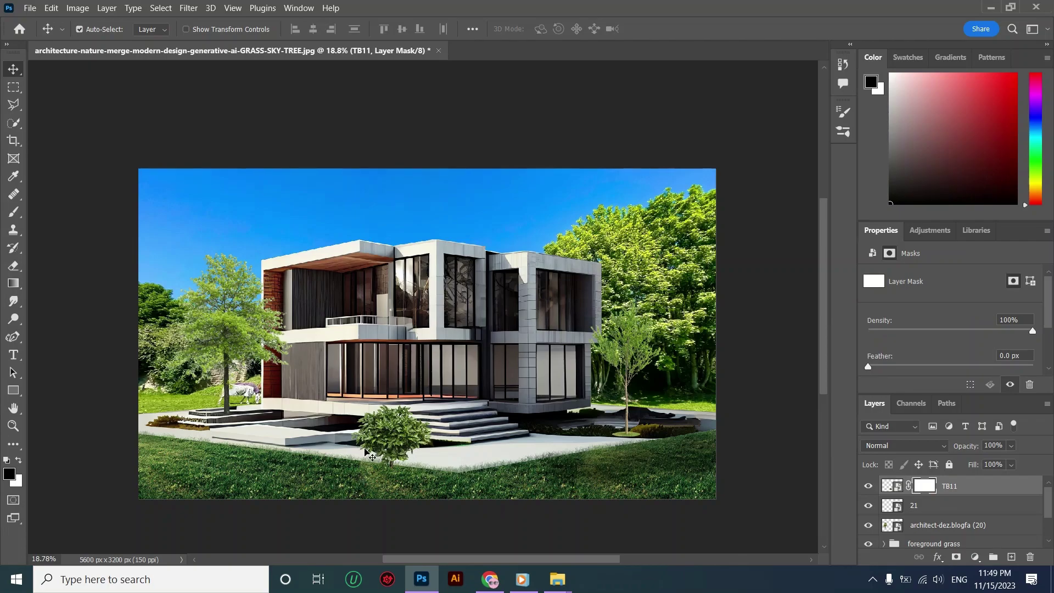
scroll(396, 468, "up", 5)
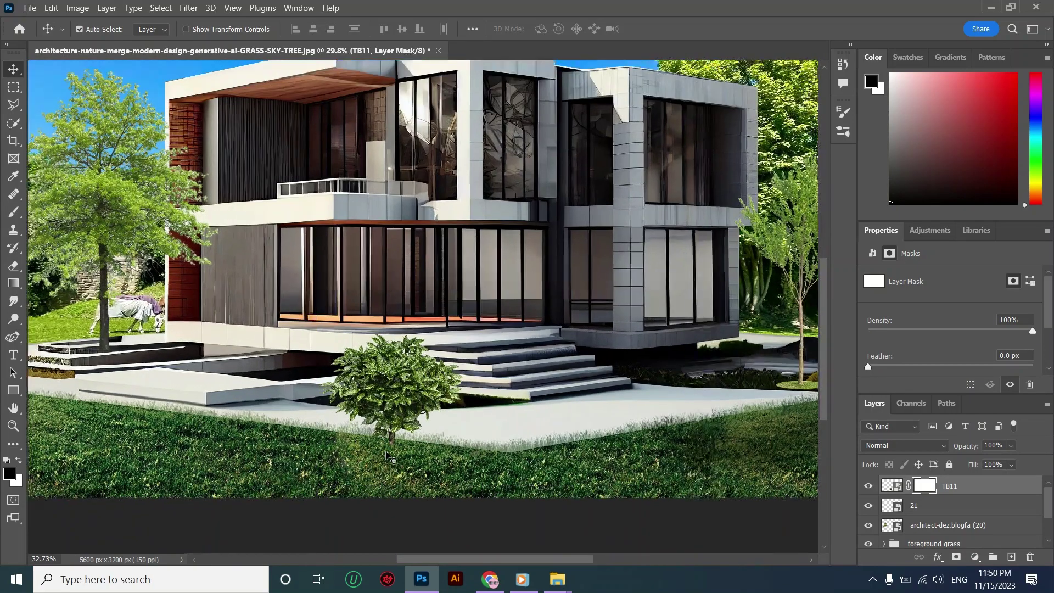
scroll(387, 455, "up", 1)
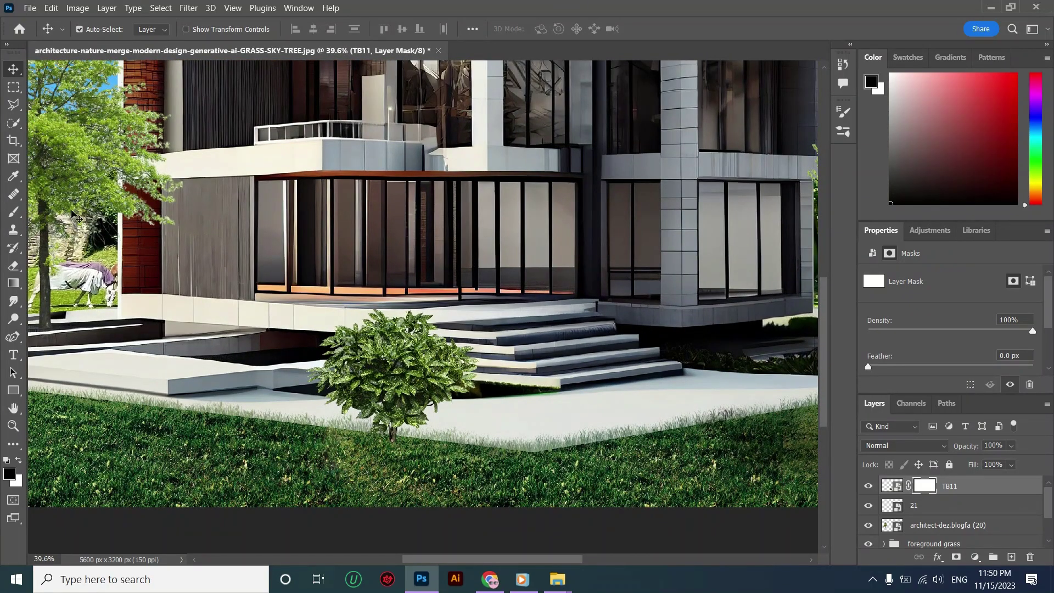
left_click(14, 212)
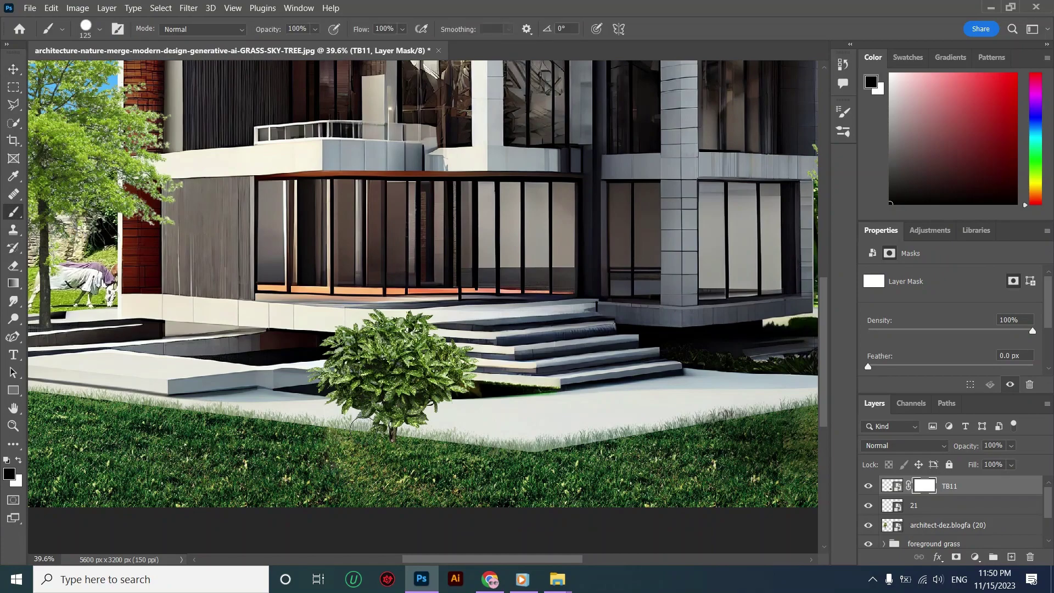
mouse_move(363, 428)
left_mouse_down()
mouse_move(442, 433)
mouse_move(330, 425)
mouse_move(434, 418)
mouse_move(327, 409)
mouse_move(443, 412)
left_mouse_up()
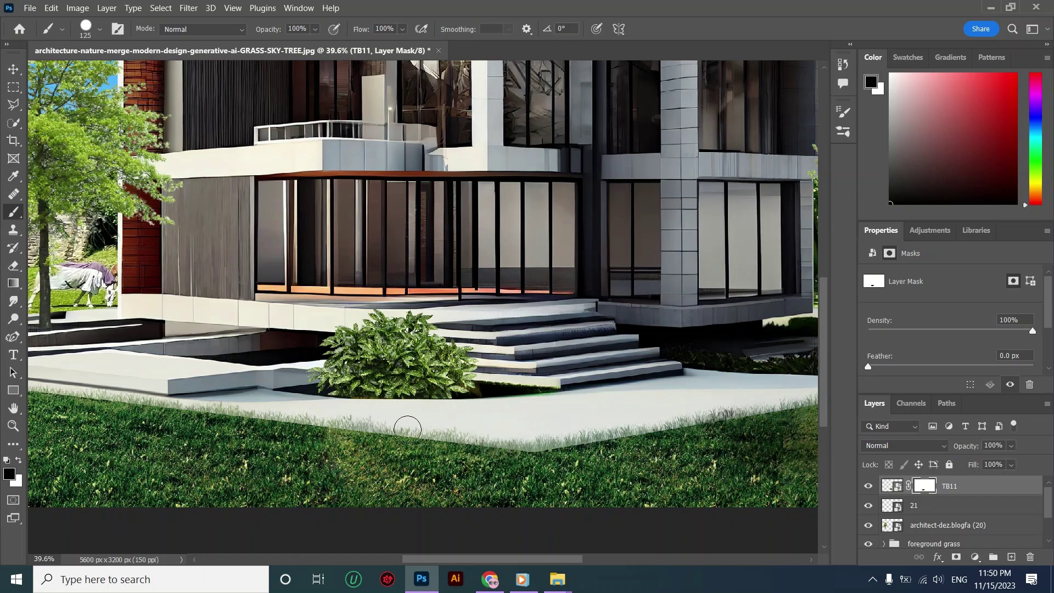
- Add a layer mask to tree layer 21 and paint out the round grass patch at the base of its trunk
left_click_drag(525, 564, 585, 567)
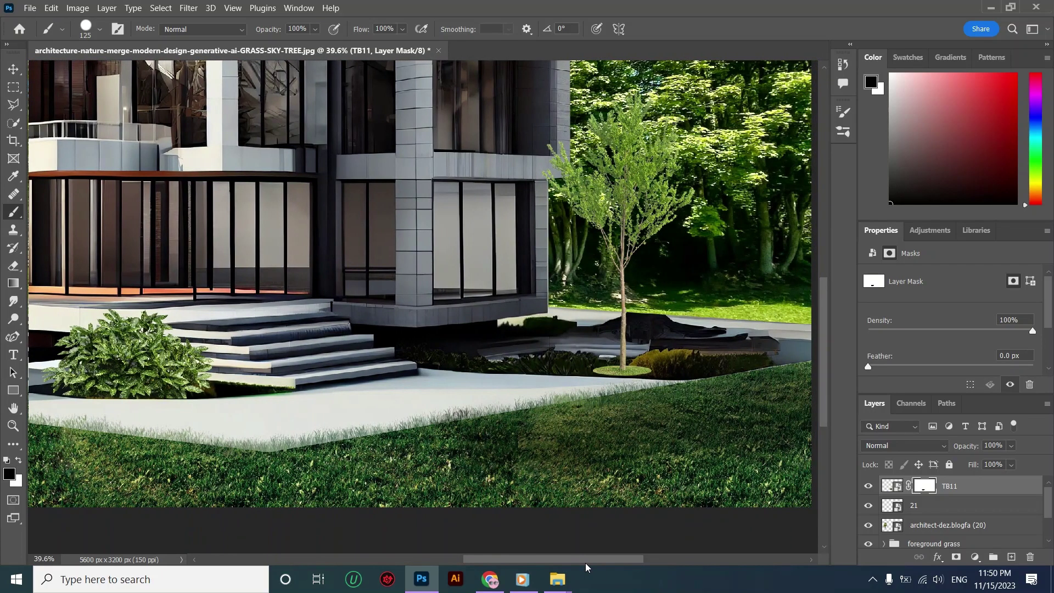
left_click(937, 506)
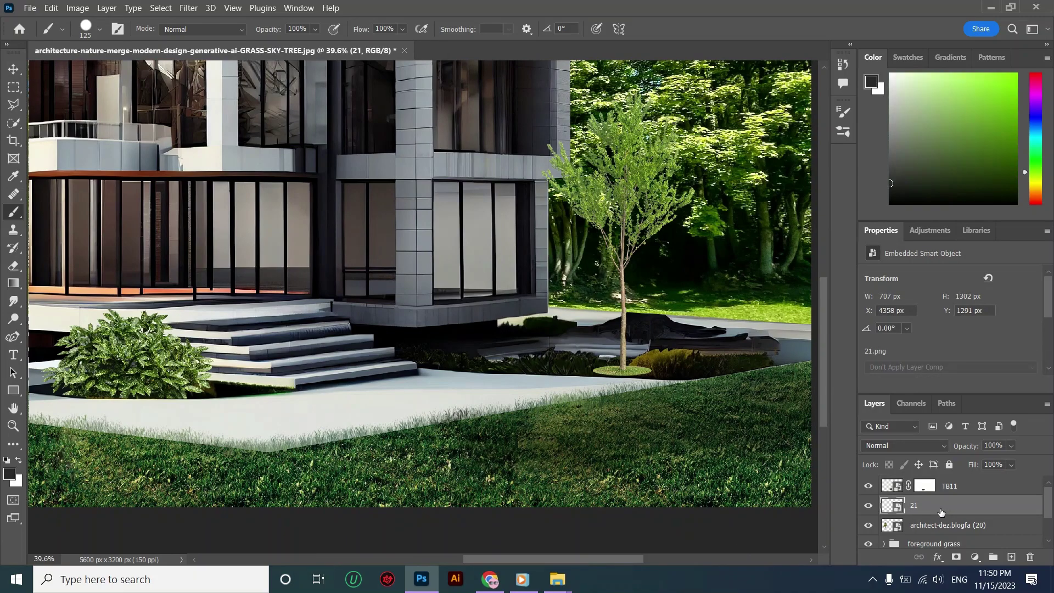
left_click(938, 557)
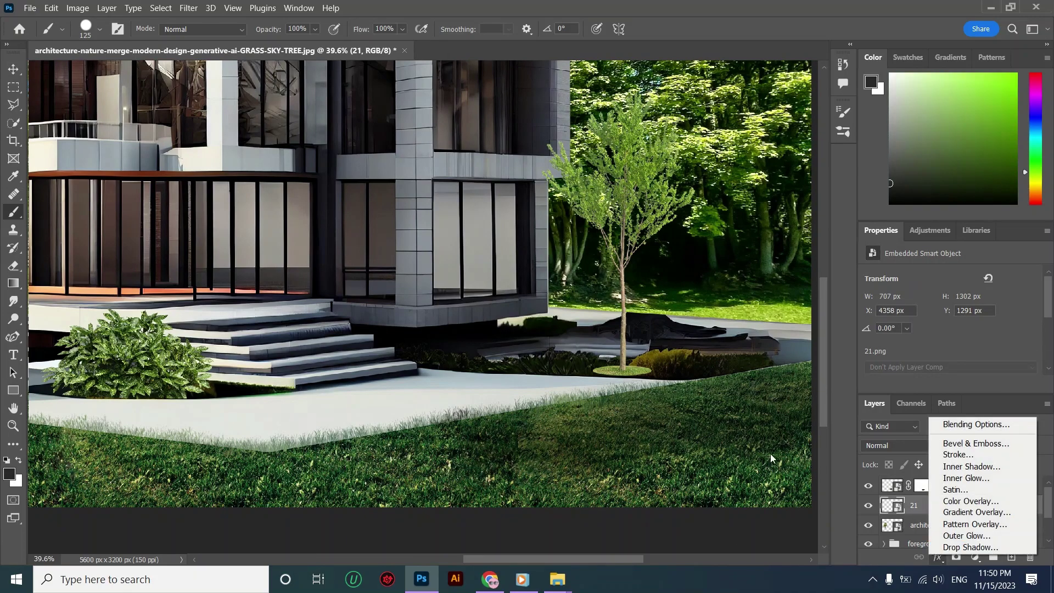
left_click(852, 492)
left_click(956, 557)
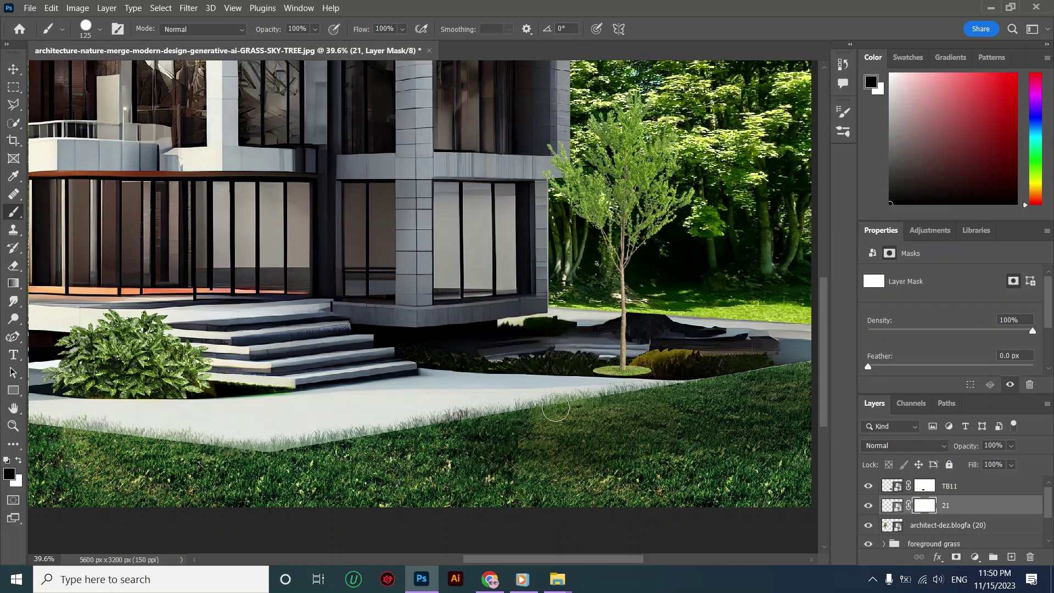
mouse_move(555, 407)
left_mouse_down()
mouse_move(639, 373)
mouse_move(607, 372)
mouse_move(621, 380)
left_mouse_up()
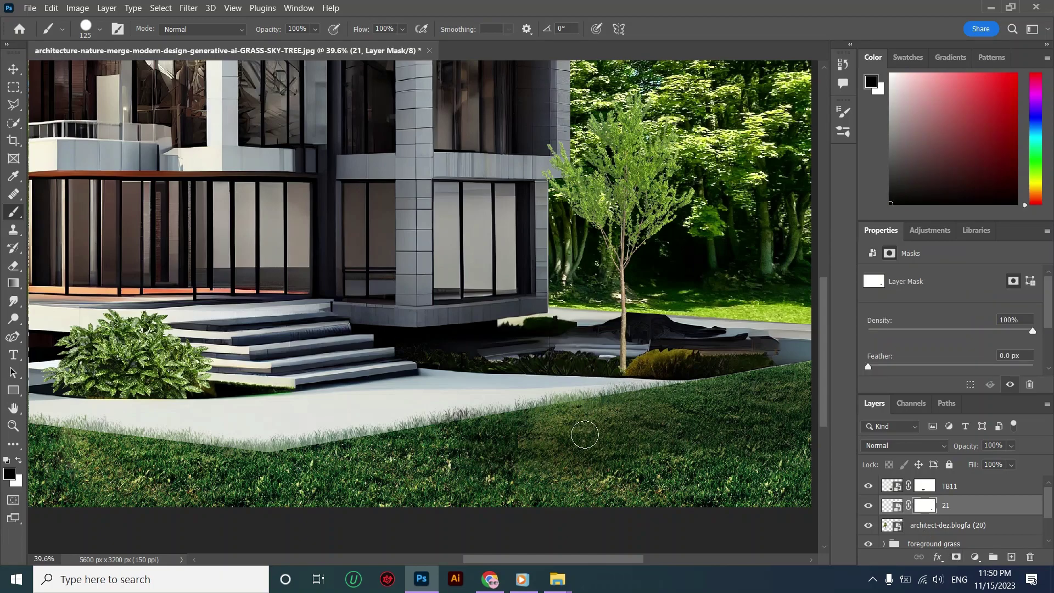
mouse_move(585, 434)
left_mouse_down()
mouse_move(608, 417)
mouse_move(615, 384)
left_mouse_up()
scroll(967, 519, "down", 1)
scroll(972, 515, "up", 1)
- Create a new layer above TB11 and set the brush to the 277 px grass tip with 60% spacing and no Color Dynamics
left_click(966, 487)
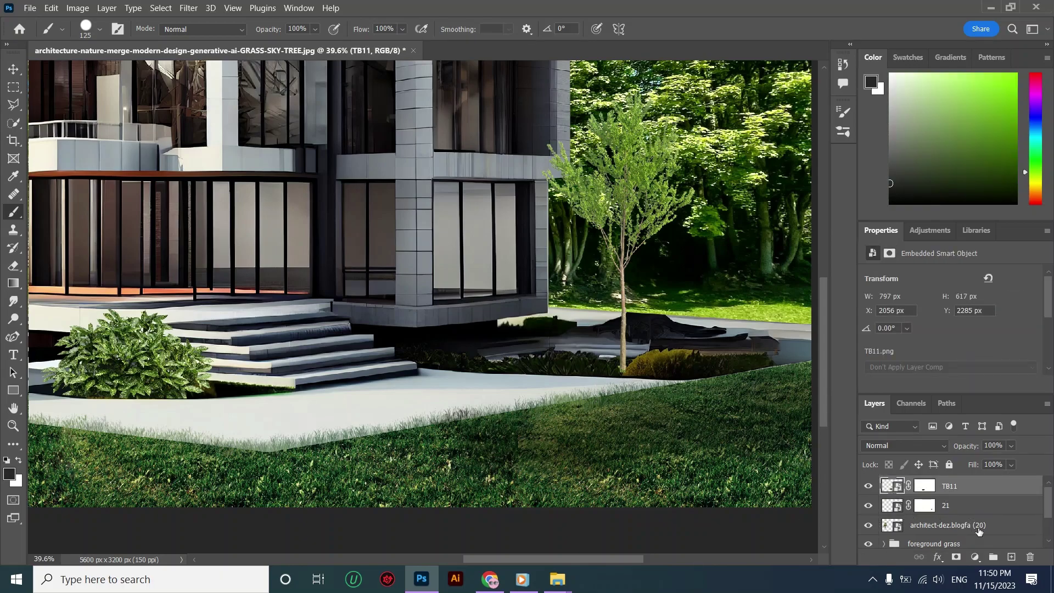
left_click(1011, 557)
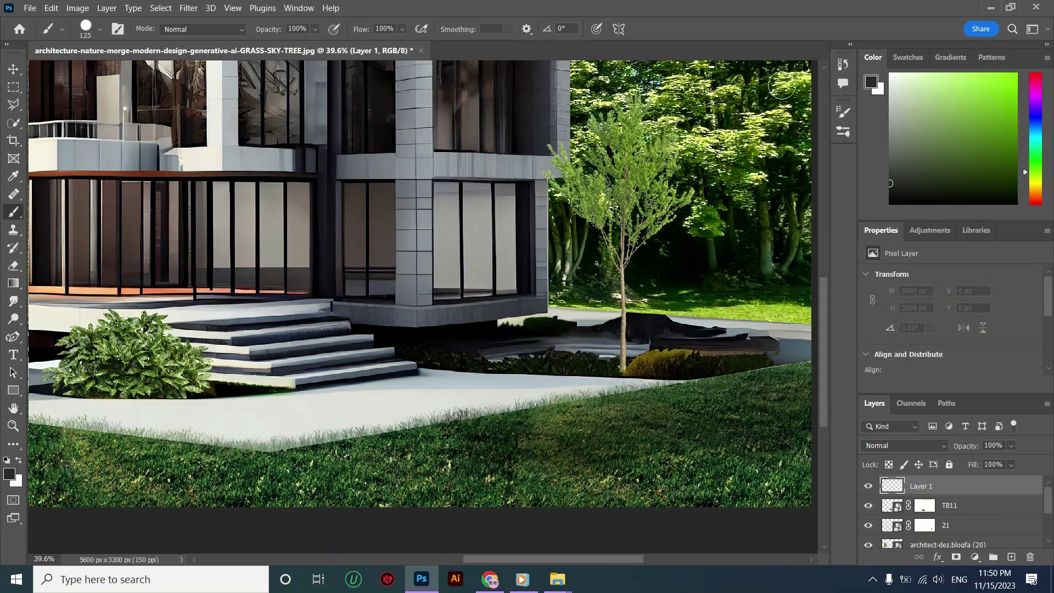
left_click(844, 112)
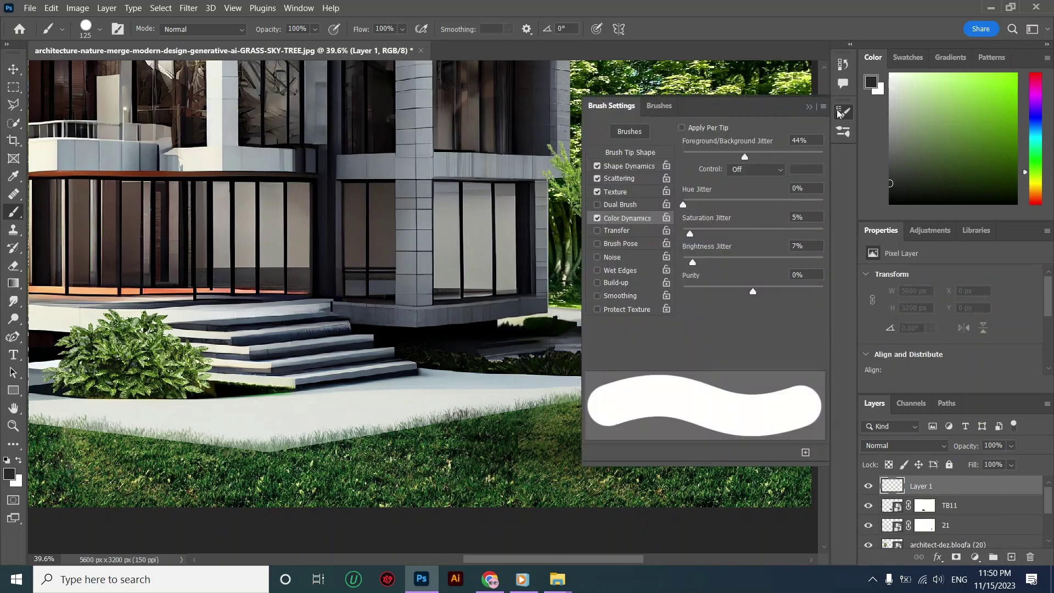
left_click(632, 153)
left_click(715, 170)
left_click(598, 178)
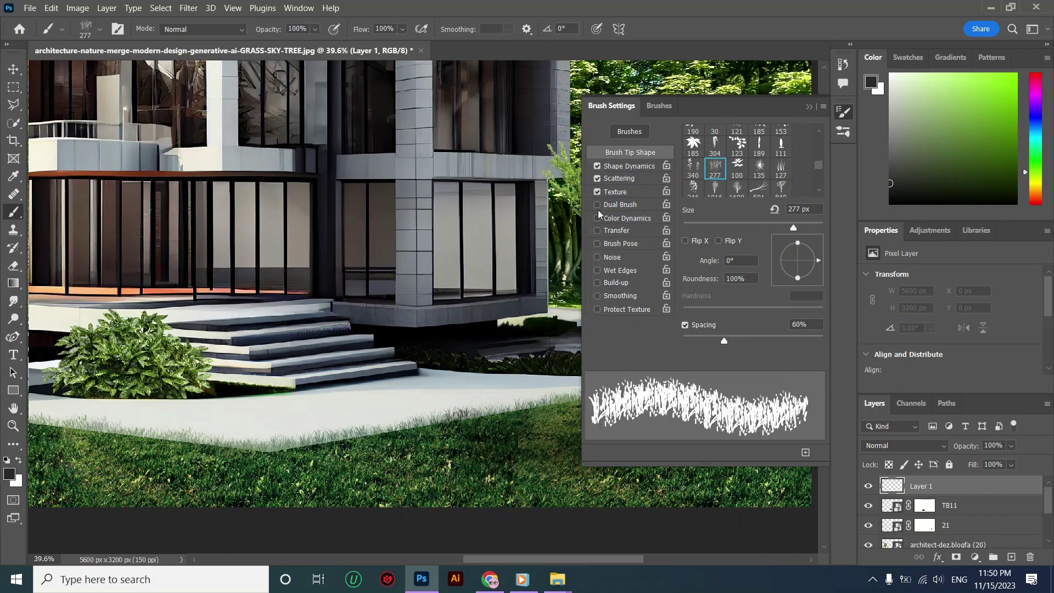
left_click(604, 191)
left_click(691, 289)
- Paint grass over the planting bed around tree 21, reducing the brush to 100 px and sampling dark greens from the bed
mouse_move(698, 346)
left_mouse_down()
mouse_move(692, 290)
mouse_move(609, 361)
mouse_move(652, 369)
mouse_move(560, 363)
mouse_move(679, 370)
mouse_move(699, 367)
mouse_move(665, 360)
mouse_move(707, 355)
mouse_move(657, 371)
mouse_move(734, 357)
left_mouse_up()
key("bracketleft")
key("bracketleft")
key("bracketleft")
key("bracketleft")
key("bracketleft")
key("bracketleft")
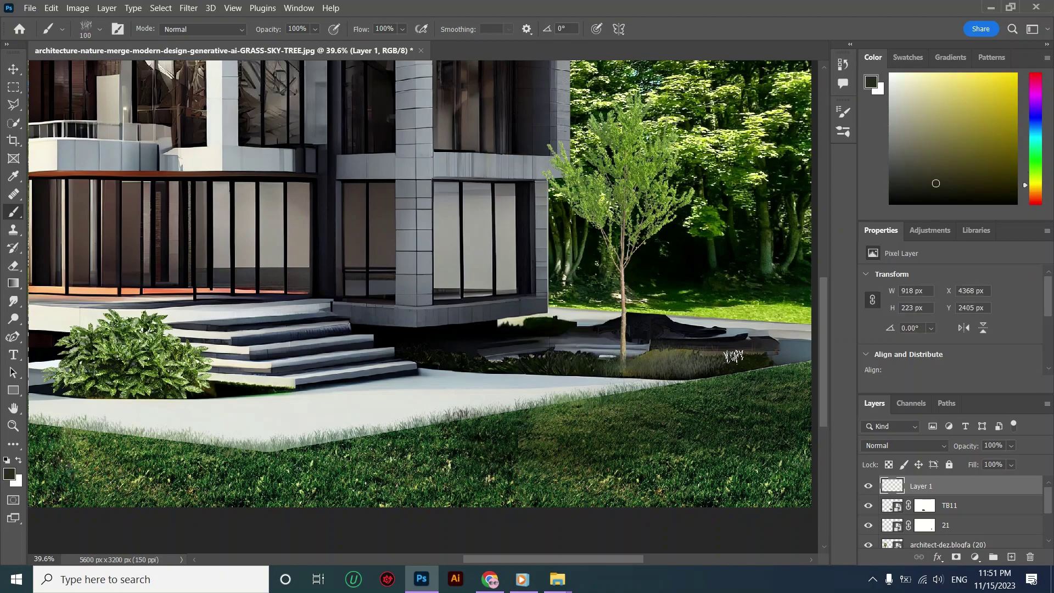
left_click(705, 365, "alt")
left_click(615, 362, "alt")
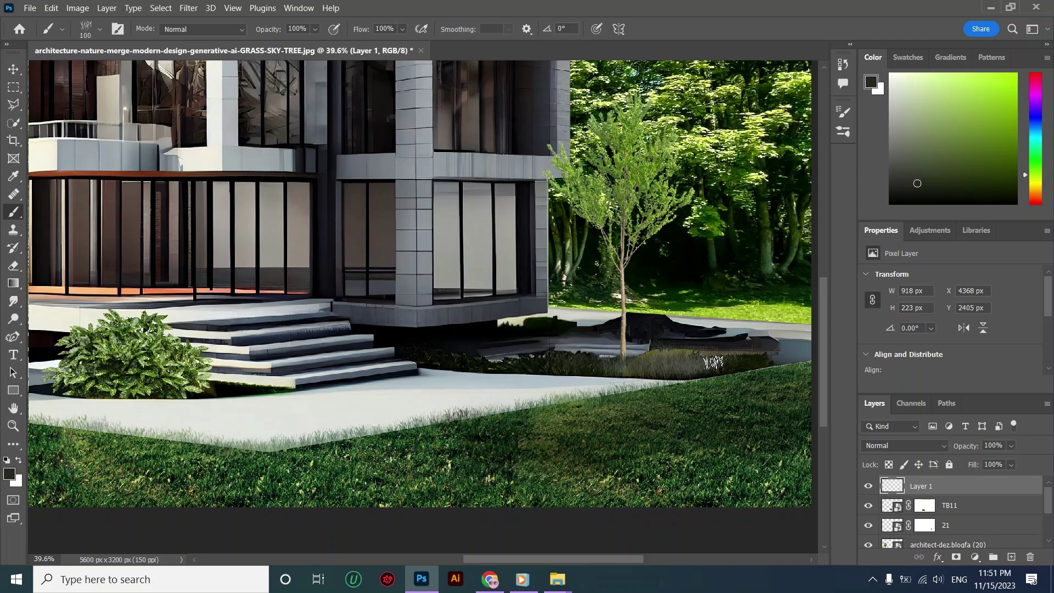
left_click(628, 361, "alt")
mouse_move(635, 358)
left_mouse_down()
mouse_move(706, 349)
mouse_move(615, 325)
mouse_move(696, 327)
mouse_move(577, 362)
mouse_move(667, 373)
mouse_move(661, 356)
mouse_move(541, 358)
left_mouse_up()
- Paint the same 100 px grass strokes over the planting bed beside the house's left-hand tree
left_click_drag(525, 559, 373, 559)
mouse_move(396, 352)
left_mouse_down()
mouse_move(314, 337)
mouse_move(393, 354)
mouse_move(300, 343)
mouse_move(386, 351)
mouse_move(346, 338)
mouse_move(387, 358)
mouse_move(417, 336)
mouse_move(514, 319)
mouse_move(297, 345)
left_mouse_up()
scroll(296, 351, "down", 2)
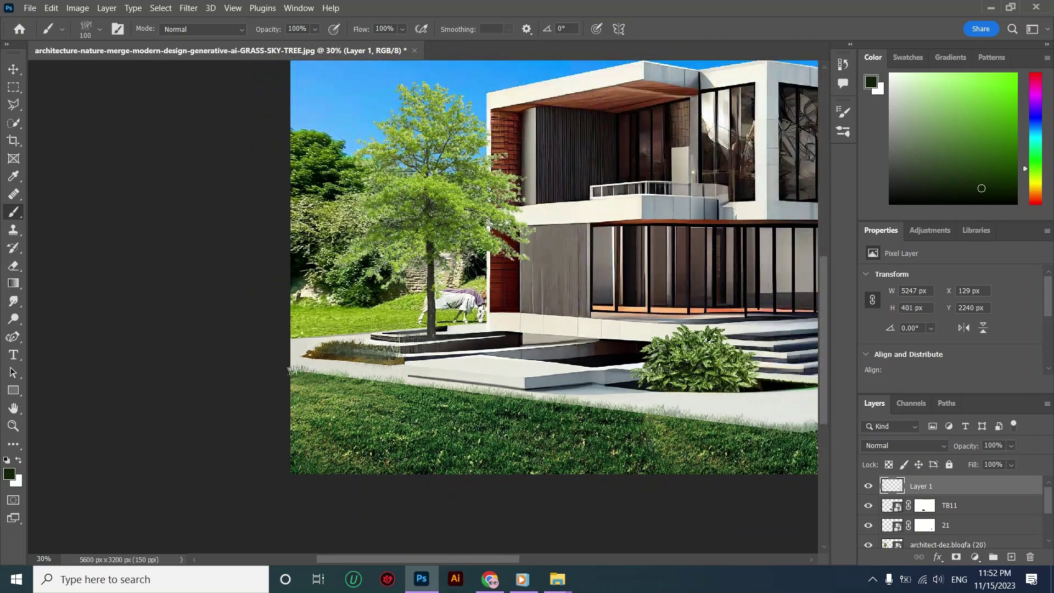
- Change Layer 1's blend mode to Overlay and paint more grass in the bed around tree 21 with a 175 px brush
scroll(293, 369, "right", 5)
left_click(904, 445)
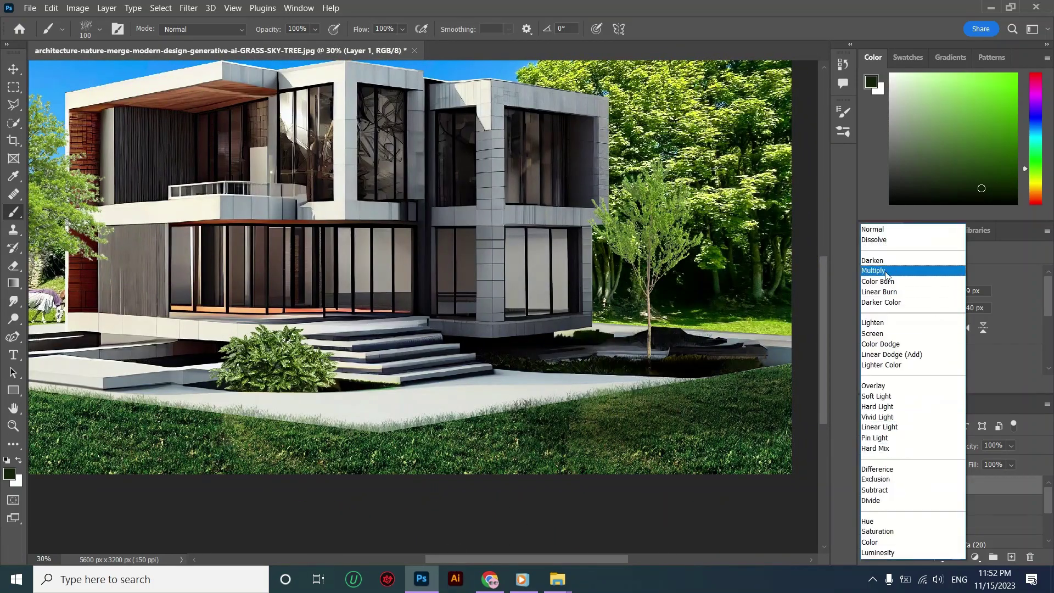
left_click(878, 386)
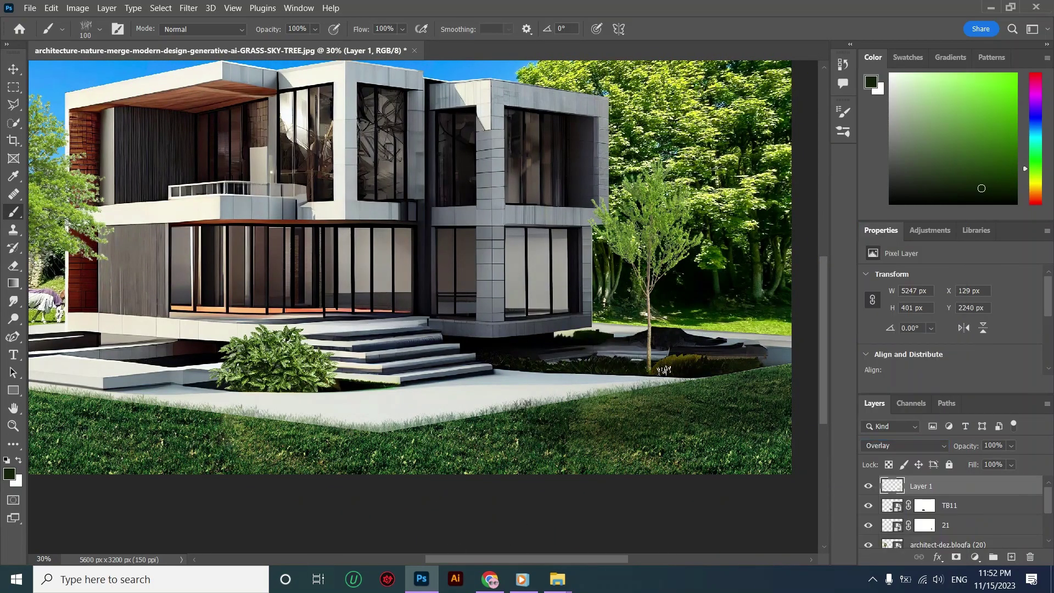
key("bracketright")
key("bracketright")
key("bracketright")
left_click_drag(651, 368, 687, 363)
scroll(714, 368, "down", 2)
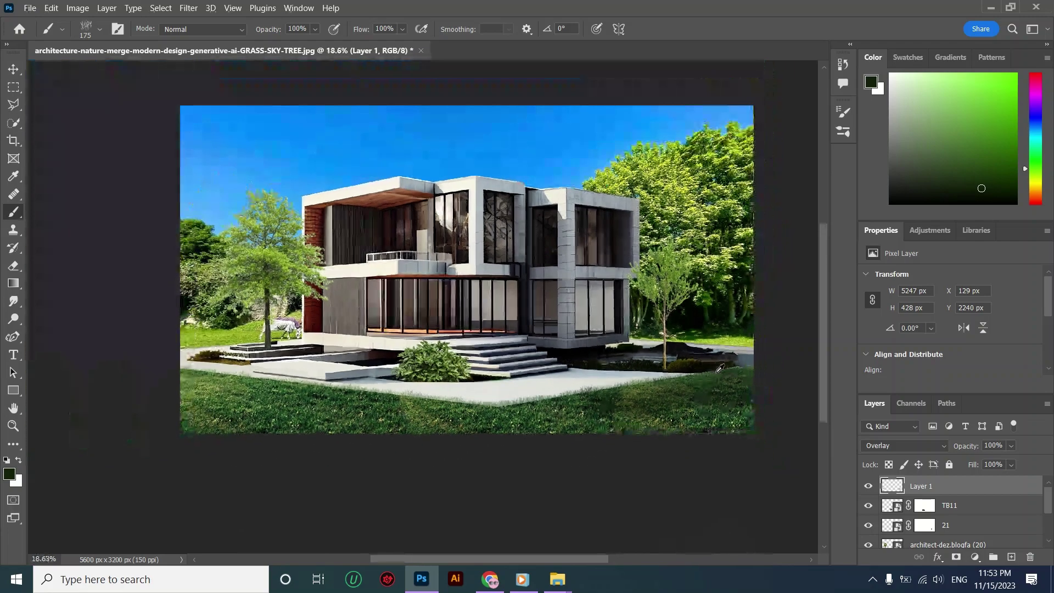
- Group the layers from Layer 1 down to architect-dez.blogfa (20) and rename the group as trees
key("v")
scroll(548, 321, "up", 2)
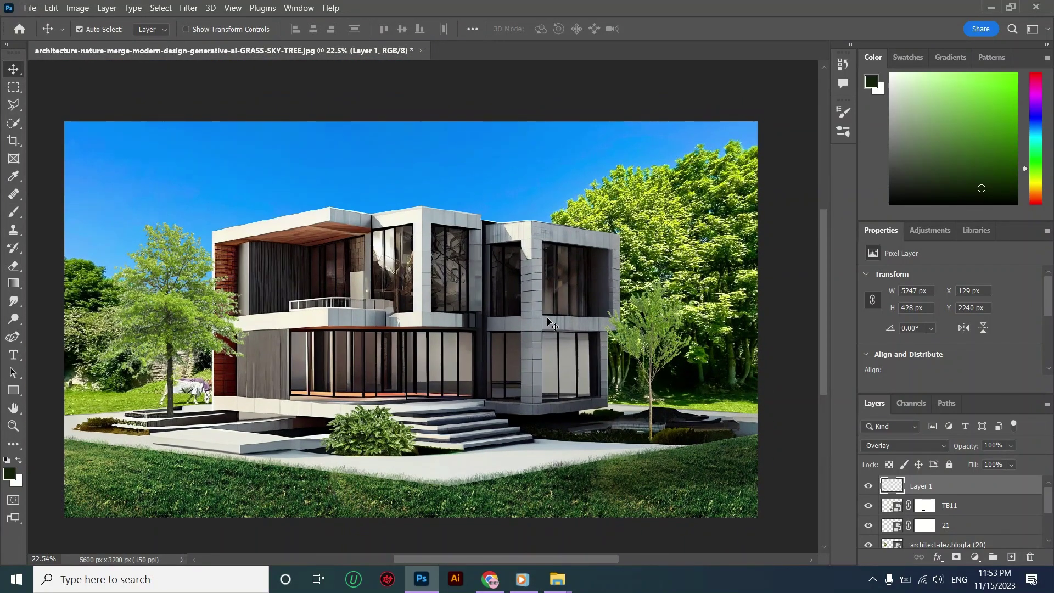
scroll(487, 182, "down", 2)
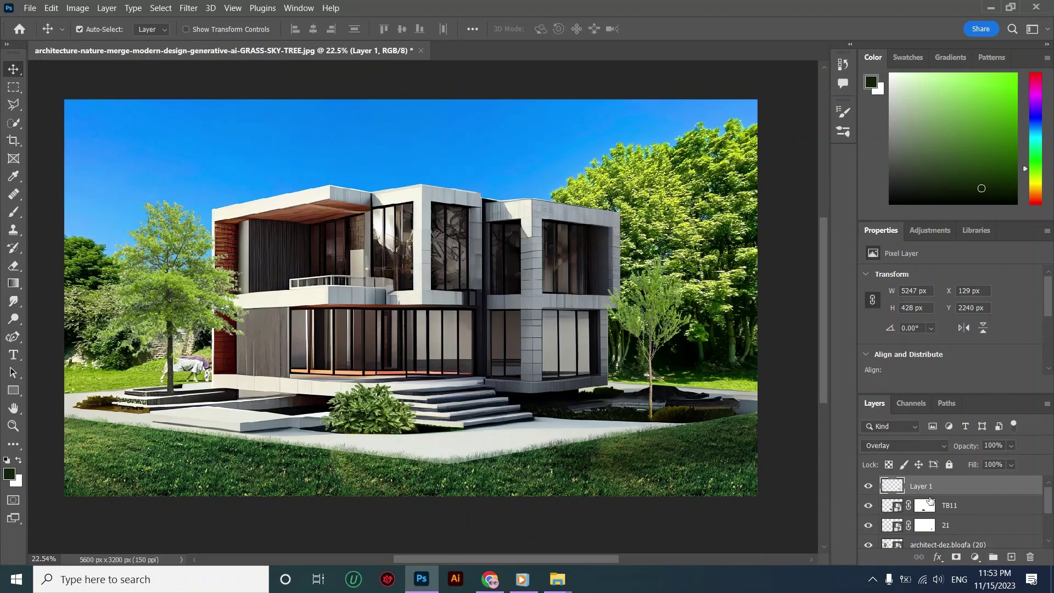
scroll(930, 501, "down", 3)
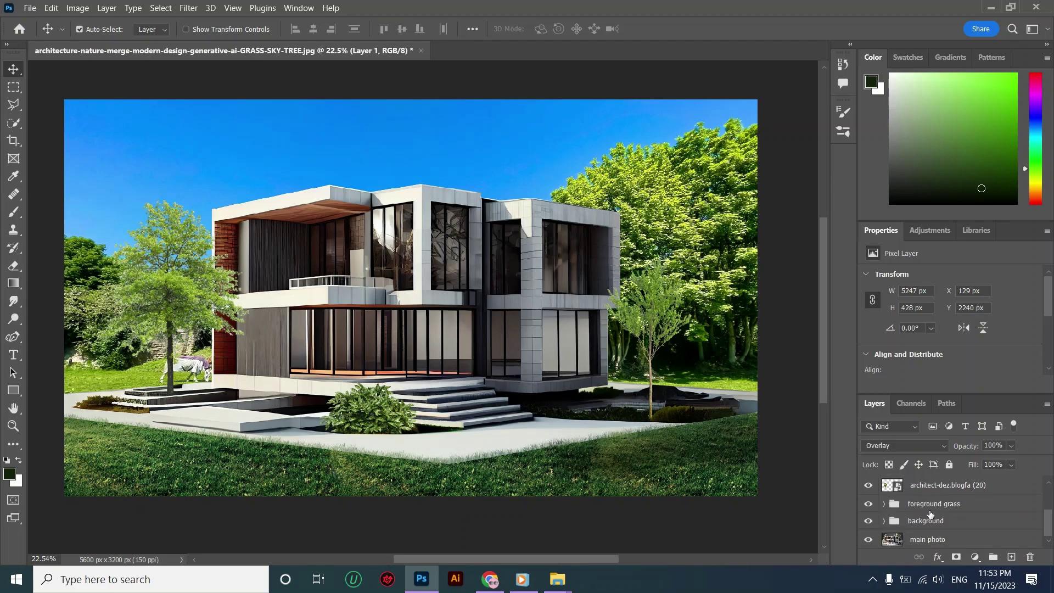
left_click(932, 488, "shift")
scroll(931, 494, "up", 3)
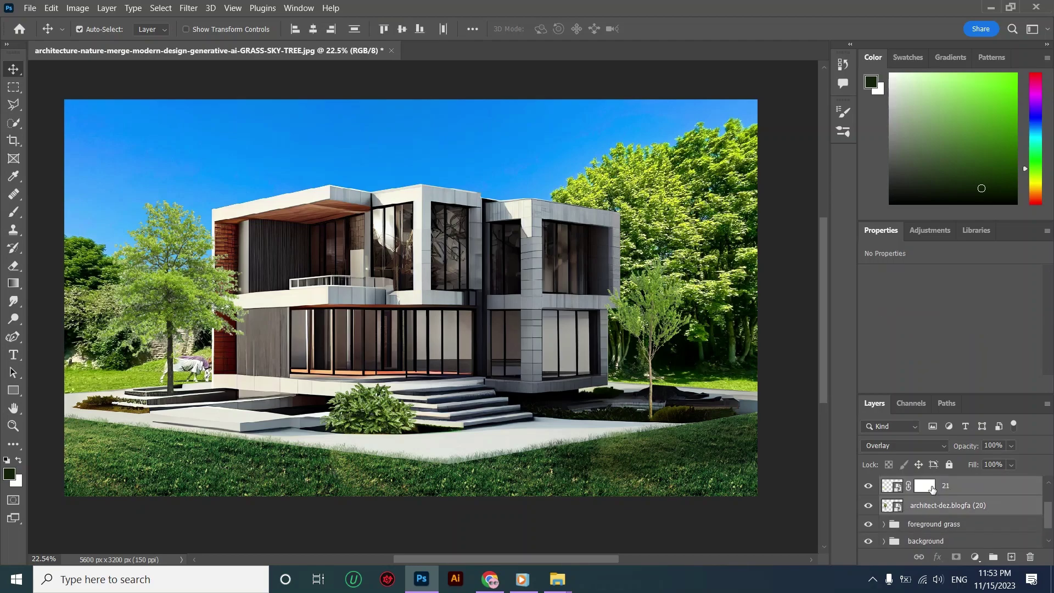
key("ctrl+g")
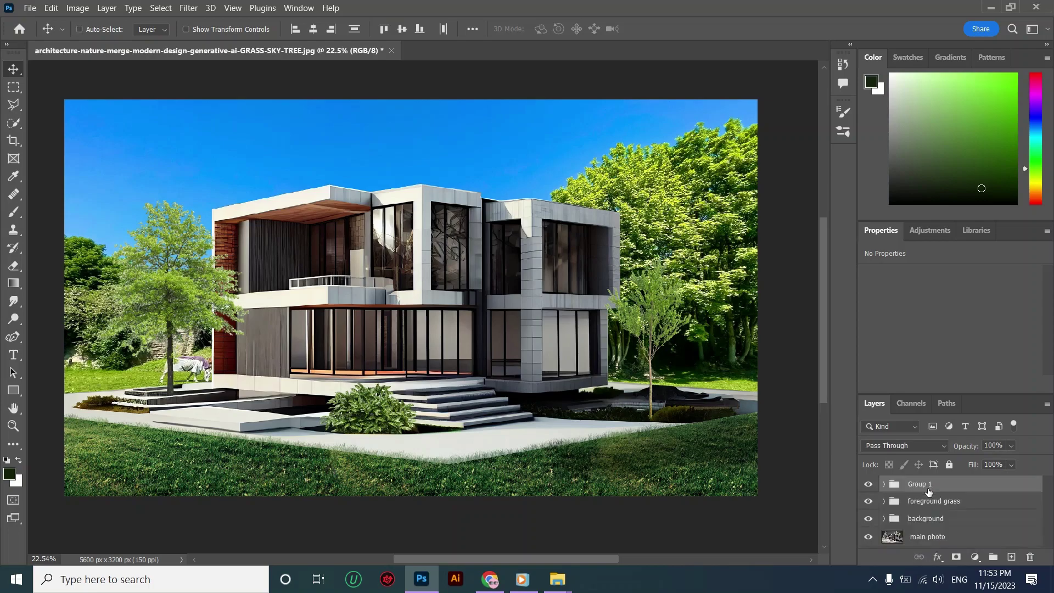
double_click(928, 484)
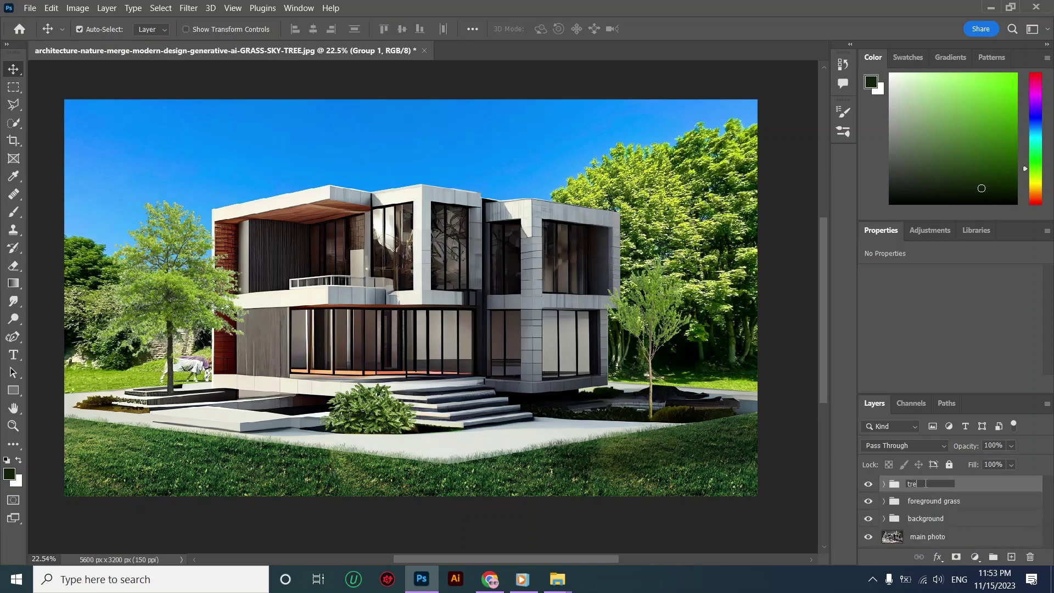
type("trees")
left_click(995, 487)
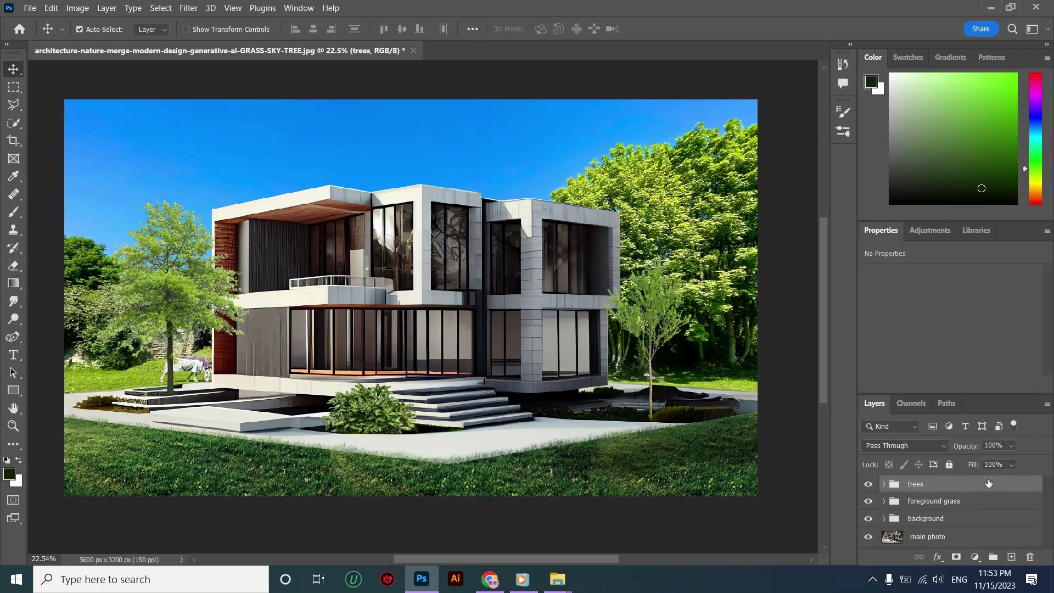
- Add a Hue/Saturation adjustment clipped to the trees group and slightly lower its hue and saturation
left_click(975, 557)
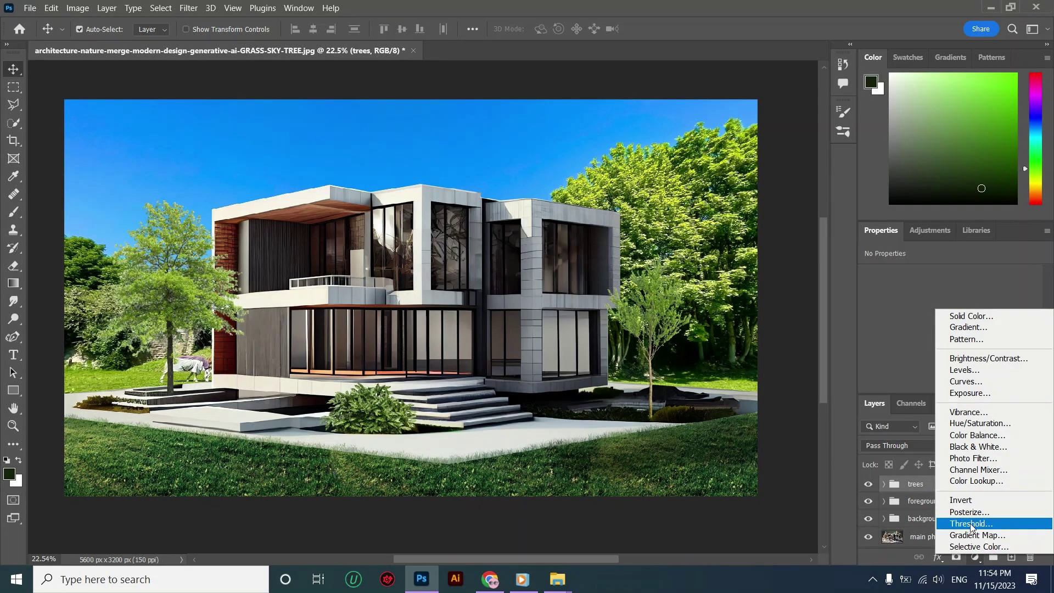
left_click(976, 424)
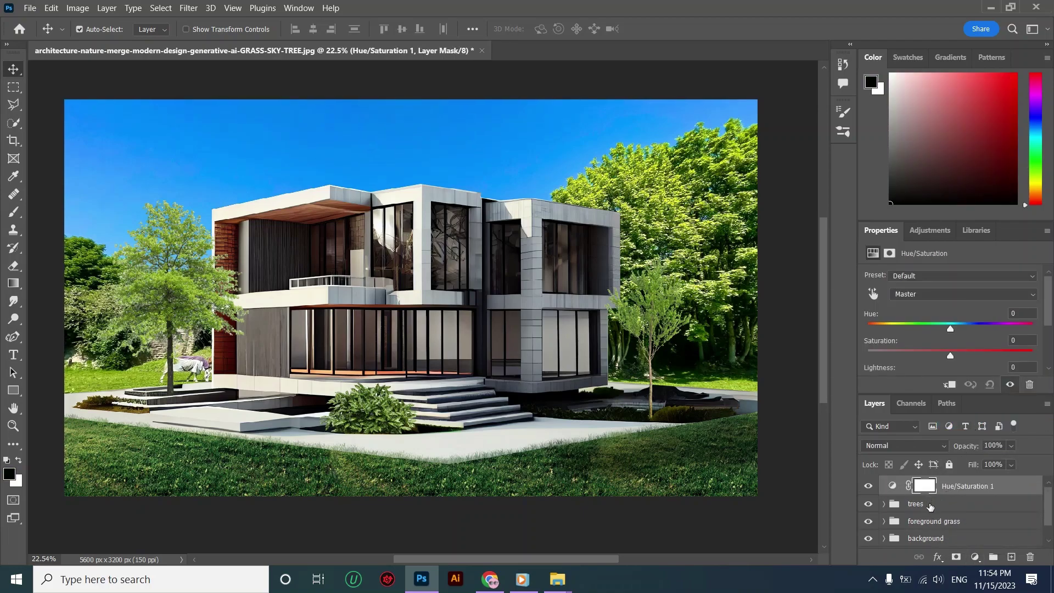
right_click(946, 488)
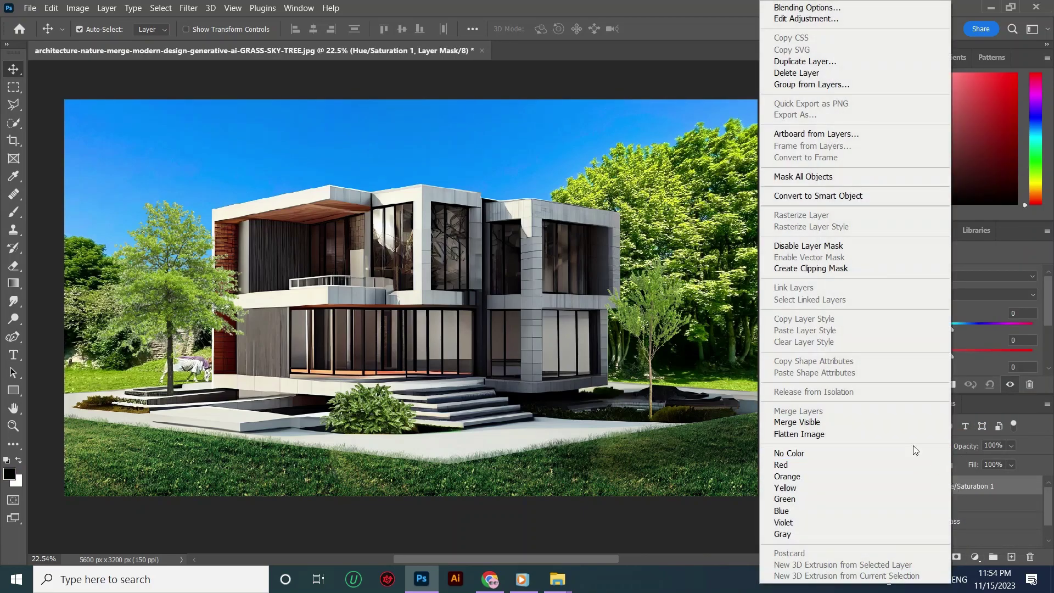
left_click(840, 270)
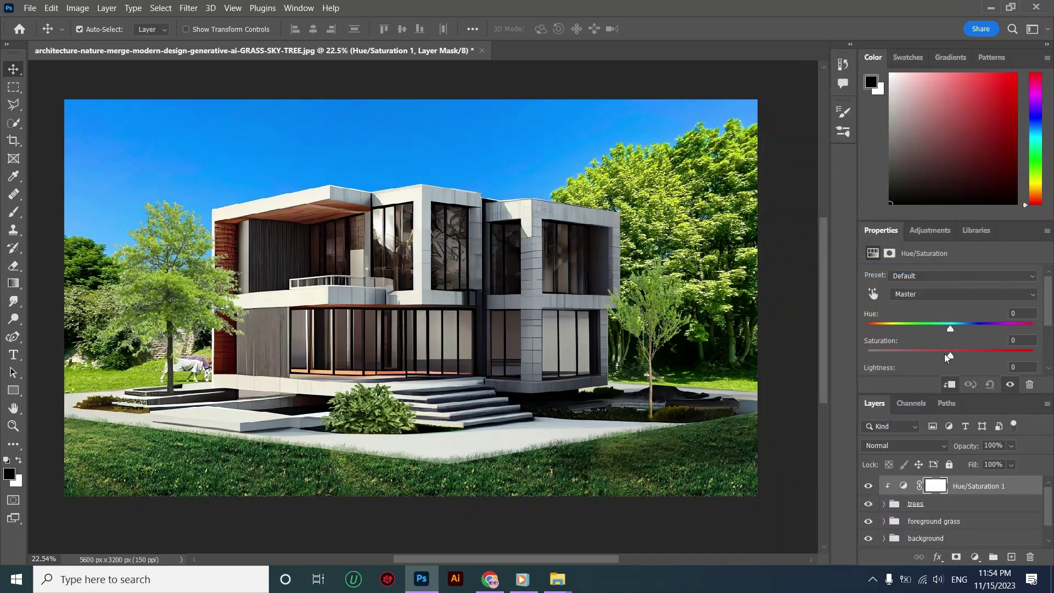
left_click_drag(950, 357, 943, 329)
- Add a Hue/Saturation adjustment above the foreground grass group, with the Greens at hue -38 and saturation -10
left_click(945, 523)
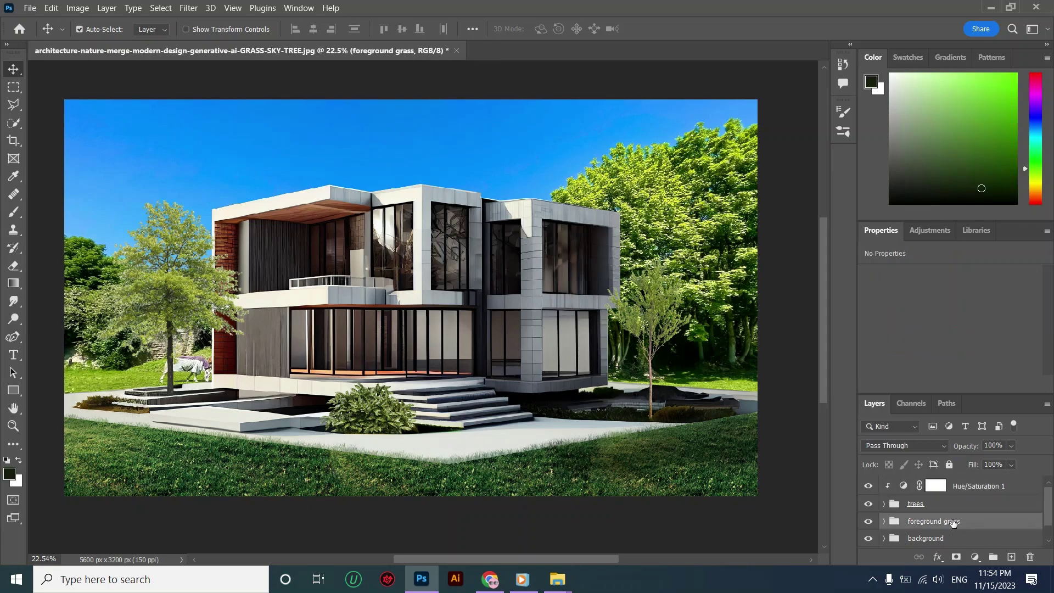
scroll(947, 522, "down", 1)
left_click(975, 558)
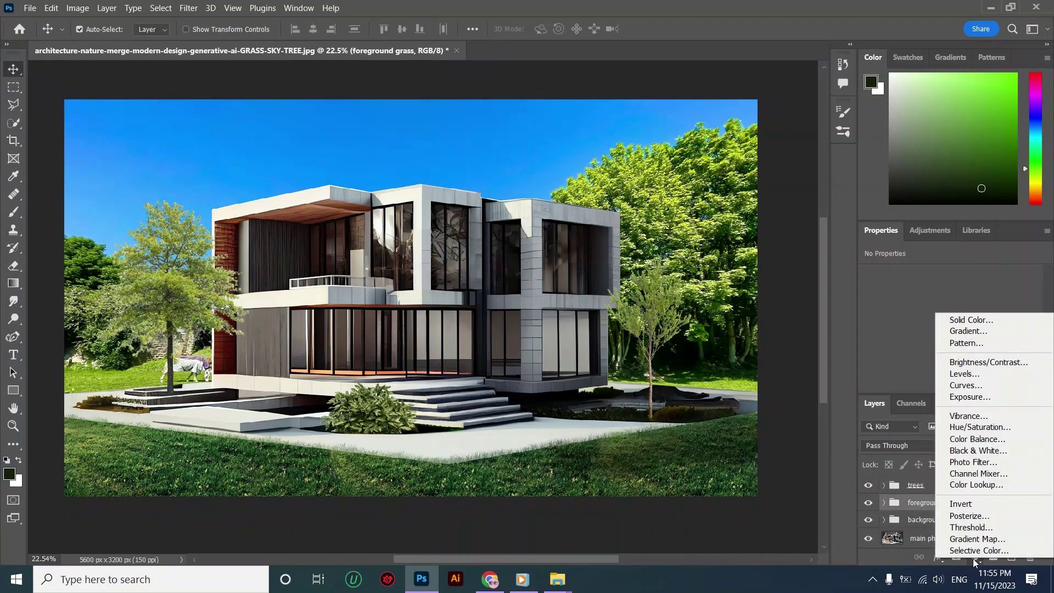
left_click(975, 427)
left_click(873, 294)
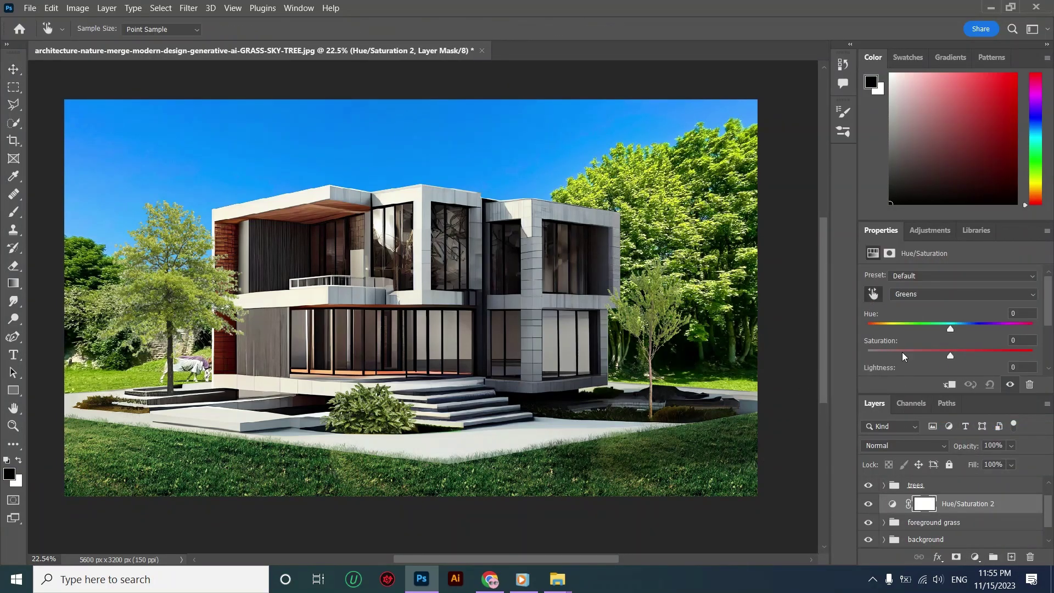
left_click_drag(948, 329, 918, 328)
- Add a Hue/Saturation adjustment above the background group and clip it to that group
left_click(984, 531)
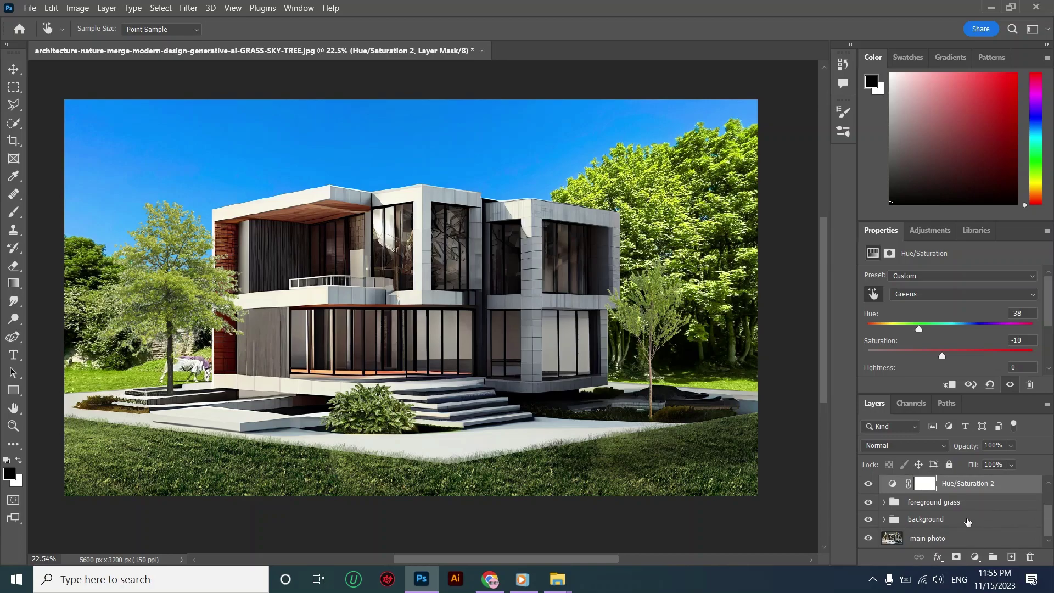
scroll(972, 522, "down", 1)
left_click(975, 557)
left_click(980, 427)
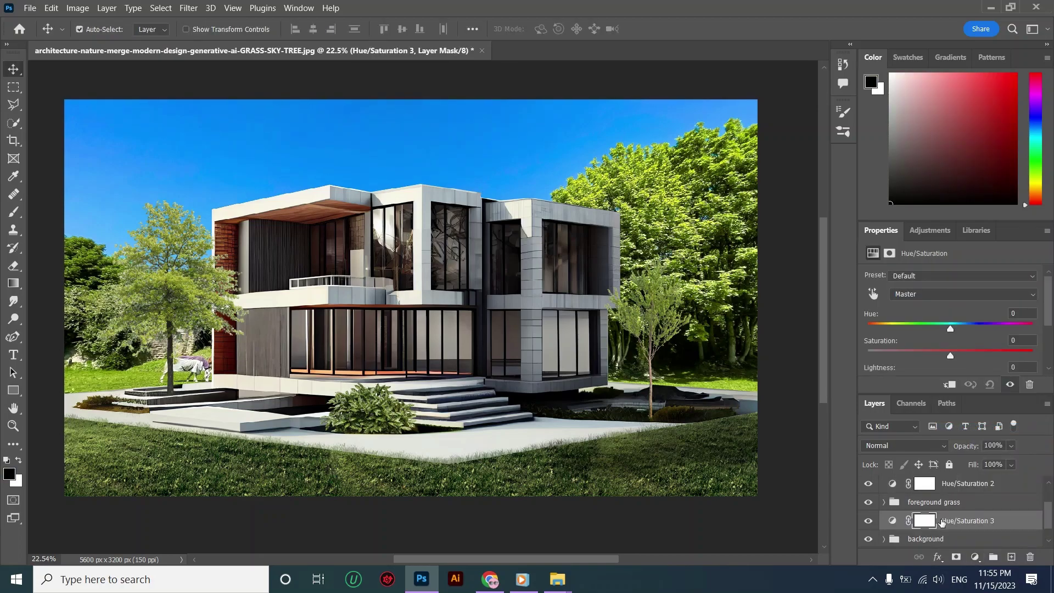
right_click(948, 500)
left_click(791, 270)
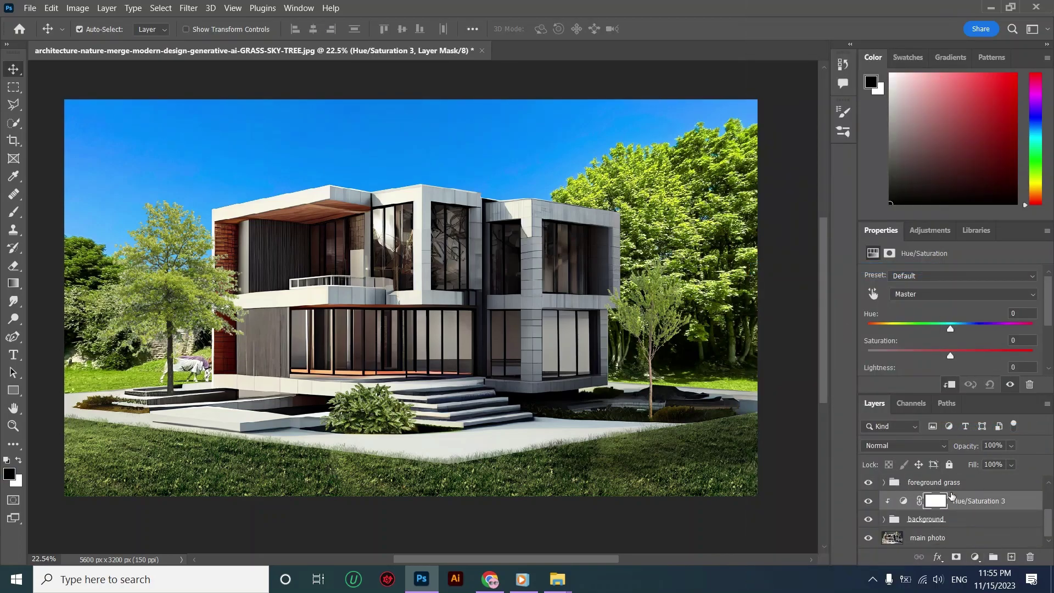
- Target the background trees' Yellows in the clipped adjustment, set their hue to -4 and lower their saturation
left_click_drag(950, 330, 948, 330)
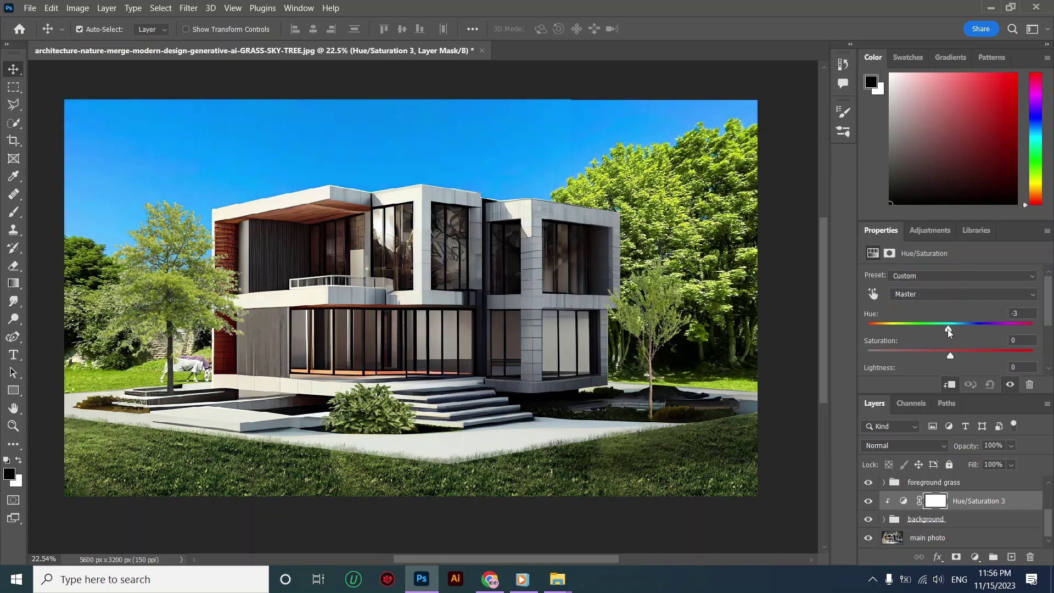
left_click(873, 294)
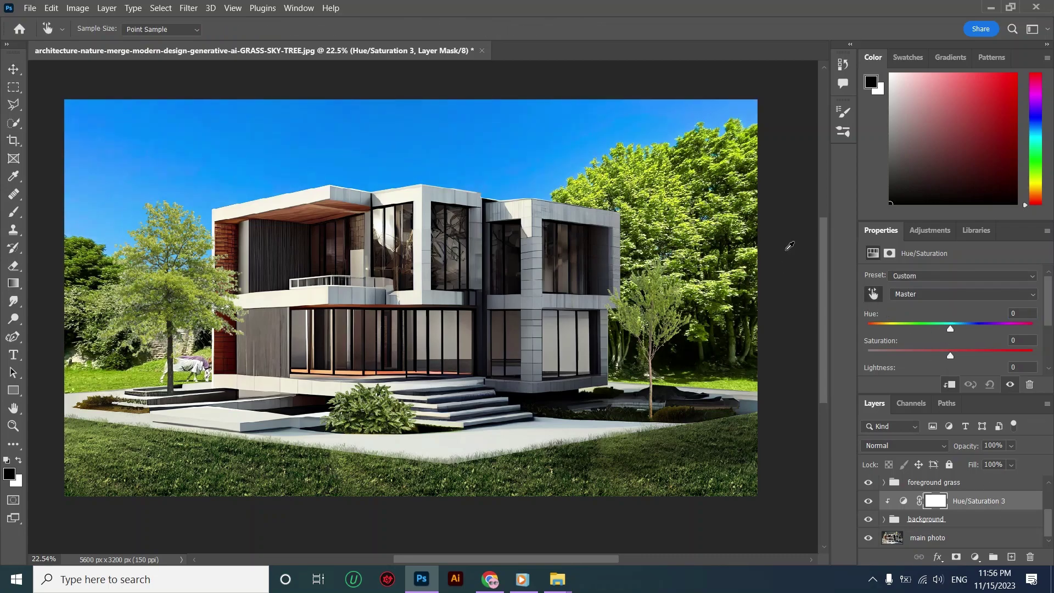
left_click(664, 201)
mouse_move(950, 330)
left_mouse_down()
mouse_move(934, 356)
mouse_move(948, 333)
left_mouse_up()
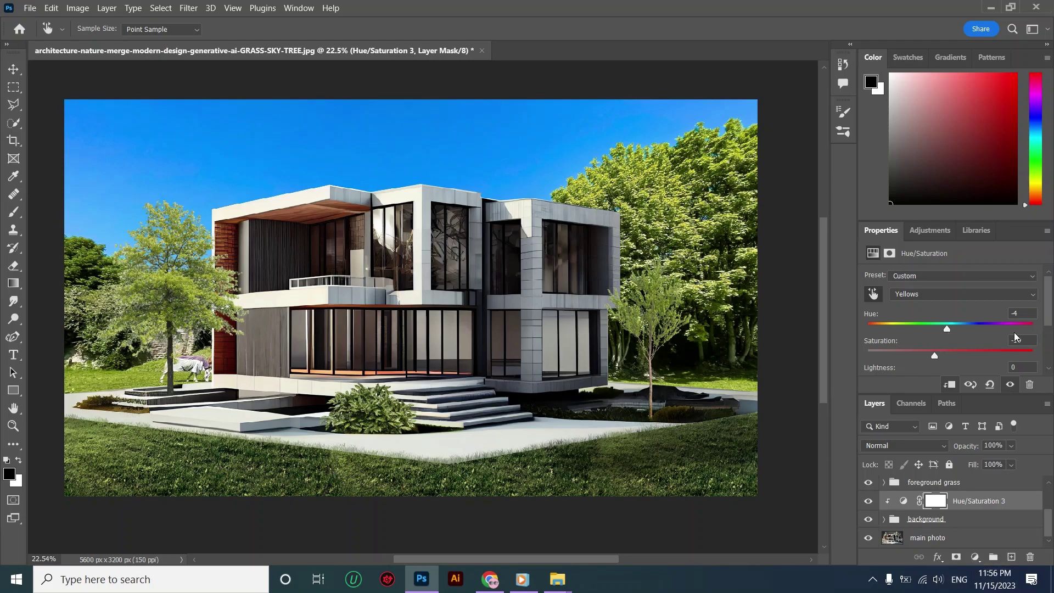
- Stamp all visible layers into a new layer at the top of the stack and select its sky
scroll(944, 490, "up", 3)
left_click(949, 489)
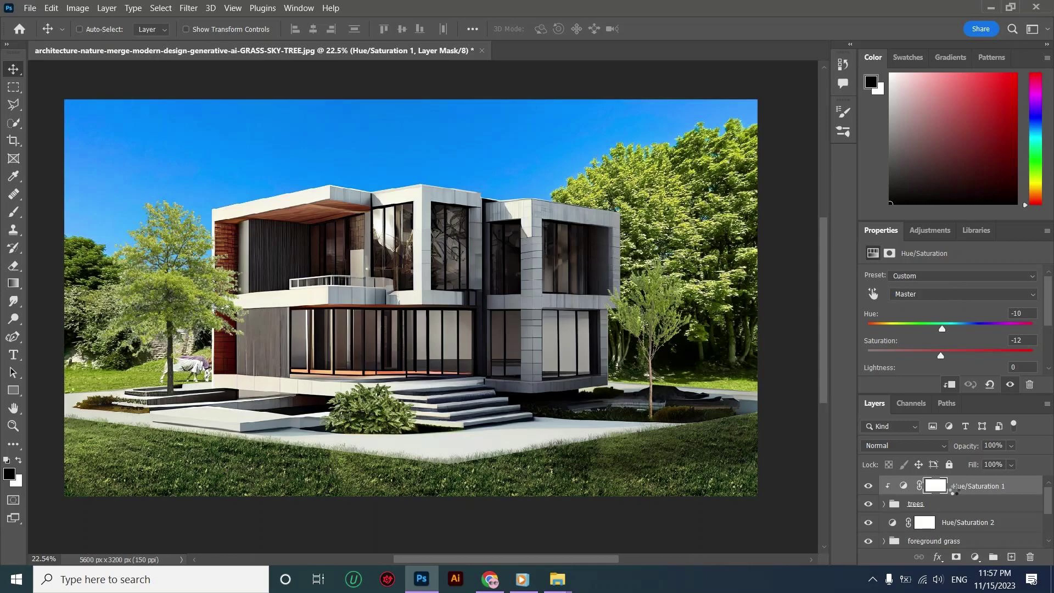
key("ctrl+shift+alt+e")
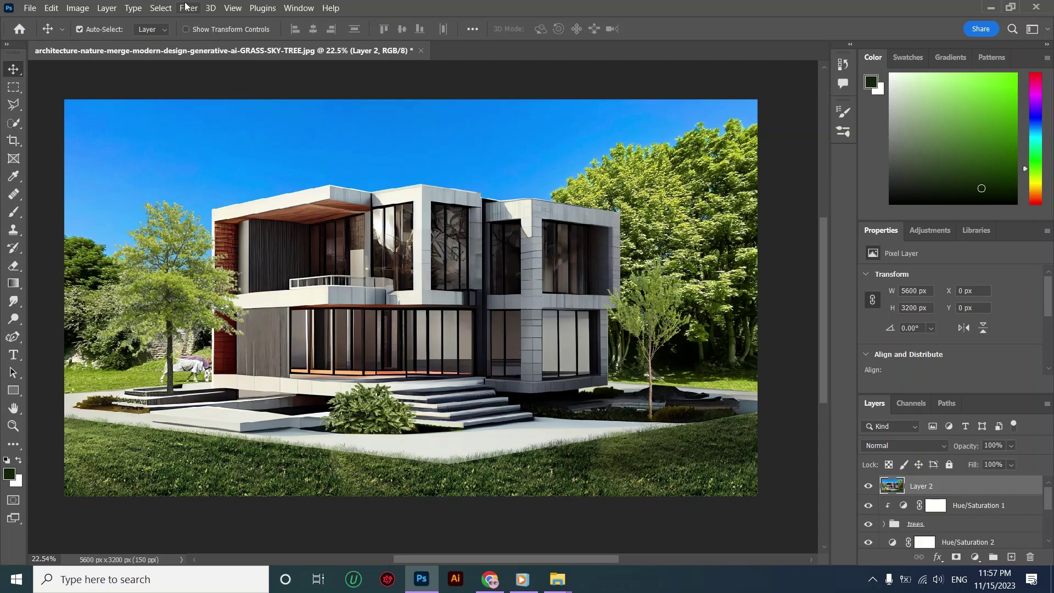
left_click(164, 7)
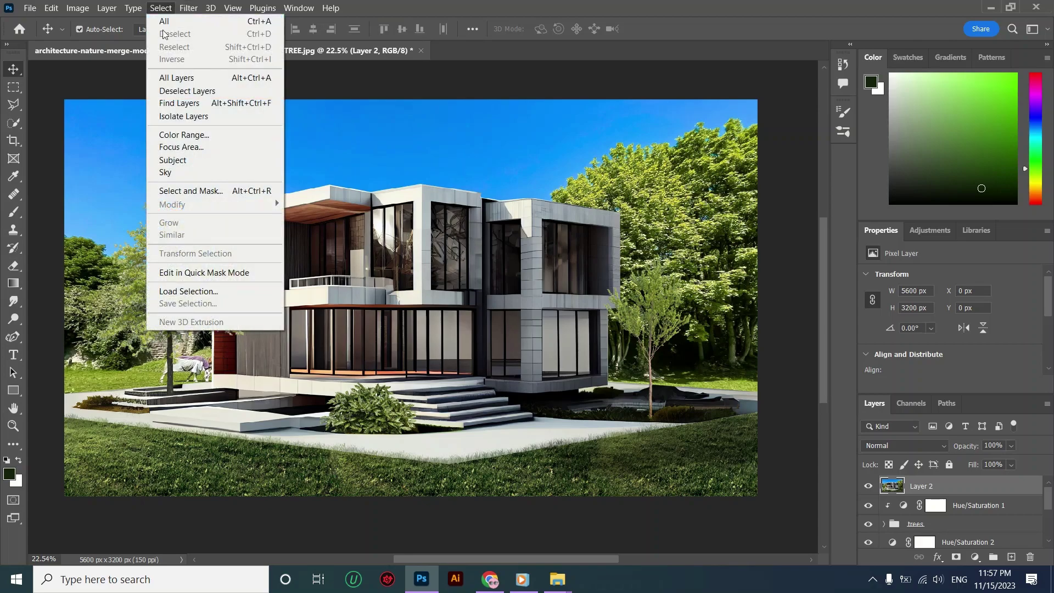
left_click(164, 172)
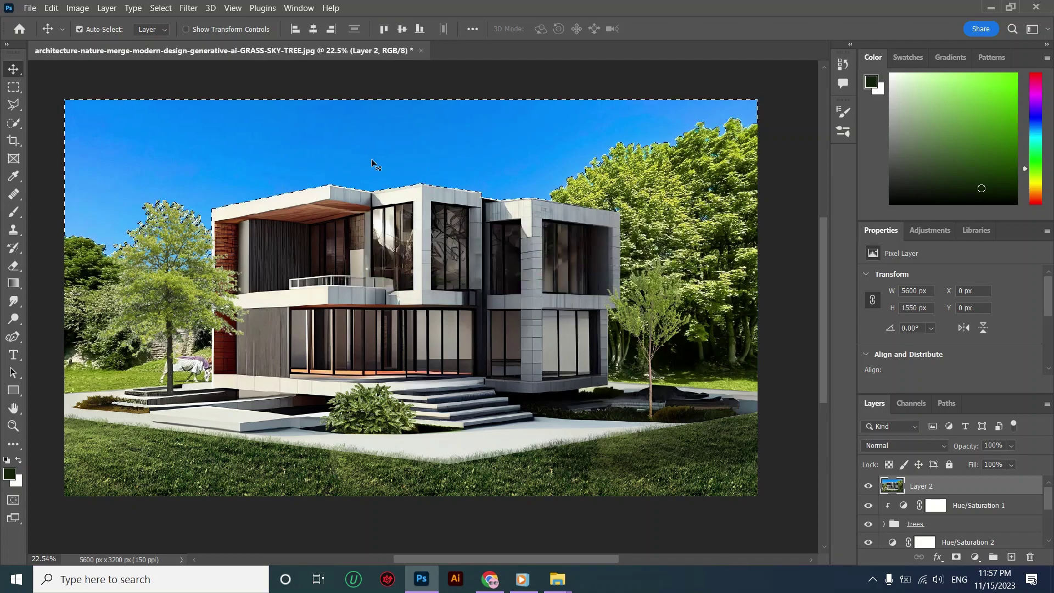
- Copy the selected sky to its own layer and place the point3d-commercial-imaging photo above it, scaled to the full 5600 px canvas width
left_click(557, 579)
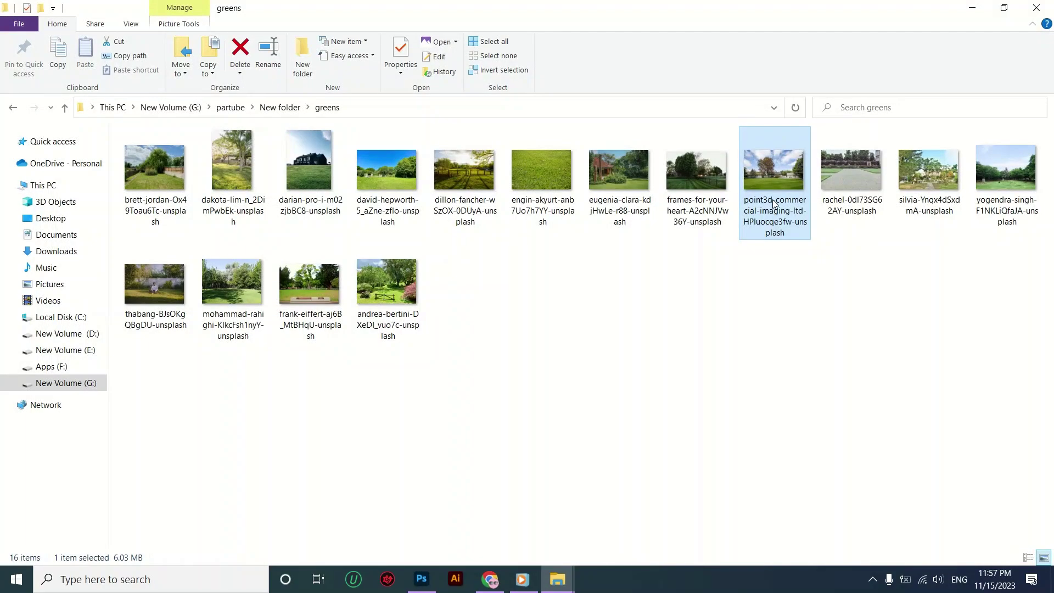
left_click_drag(777, 181, 583, 279)
left_click_drag(707, 298, 759, 297)
left_click_drag(113, 298, 69, 292)
left_click(680, 28)
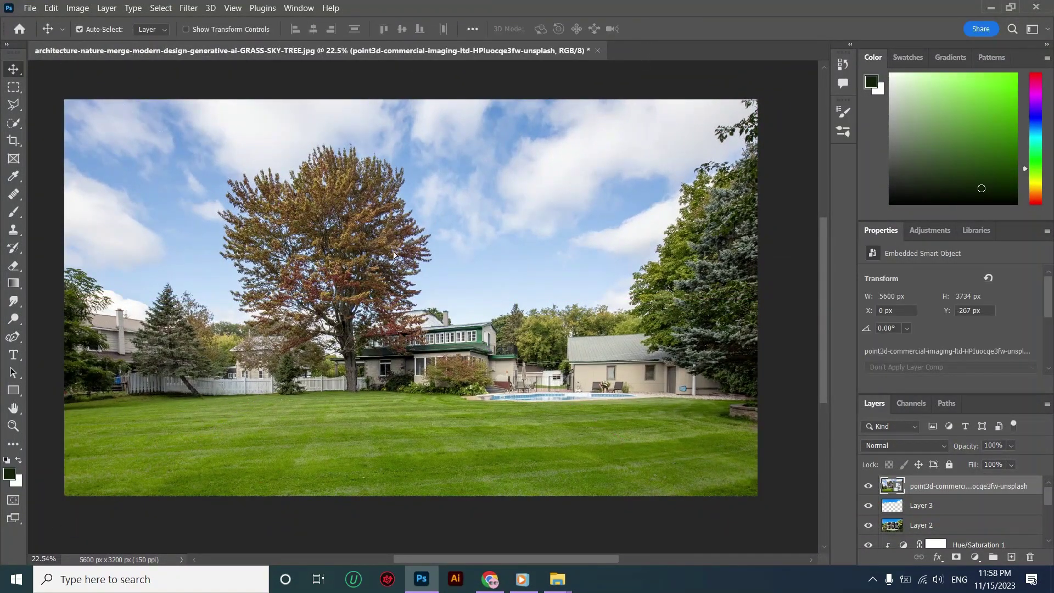
- Clip the placed cloud photo to the sky layer and shift it vertically to Y -317 px so clouds and treetop show behind the roof
left_click_drag(395, 247, 396, 278)
right_click(925, 486)
left_click(793, 341)
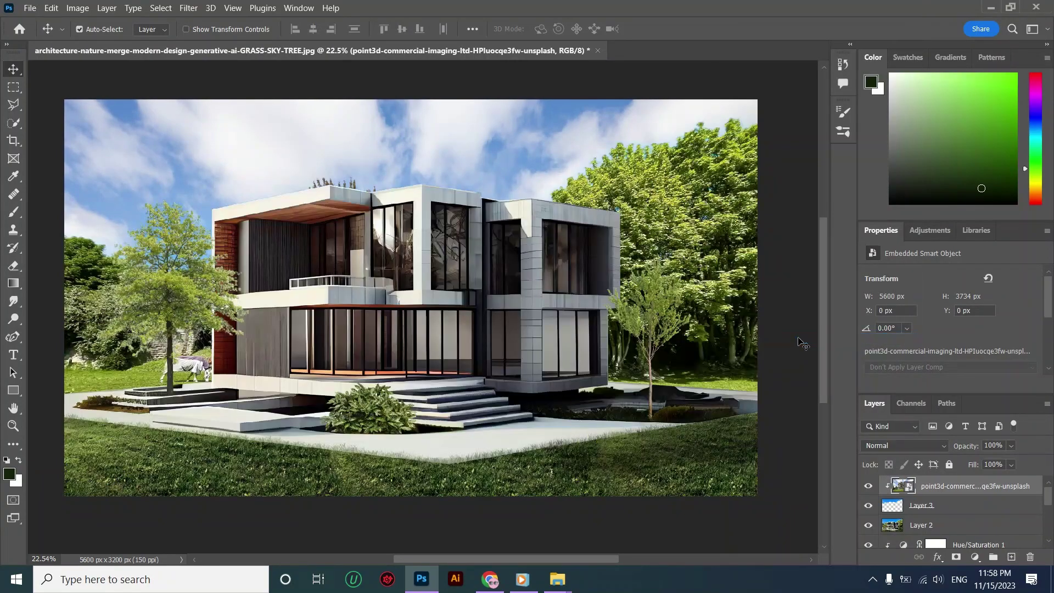
mouse_move(416, 111)
left_mouse_down()
mouse_move(415, 137)
mouse_move(412, 118)
left_mouse_up()
left_click_drag(419, 176, 413, 165)
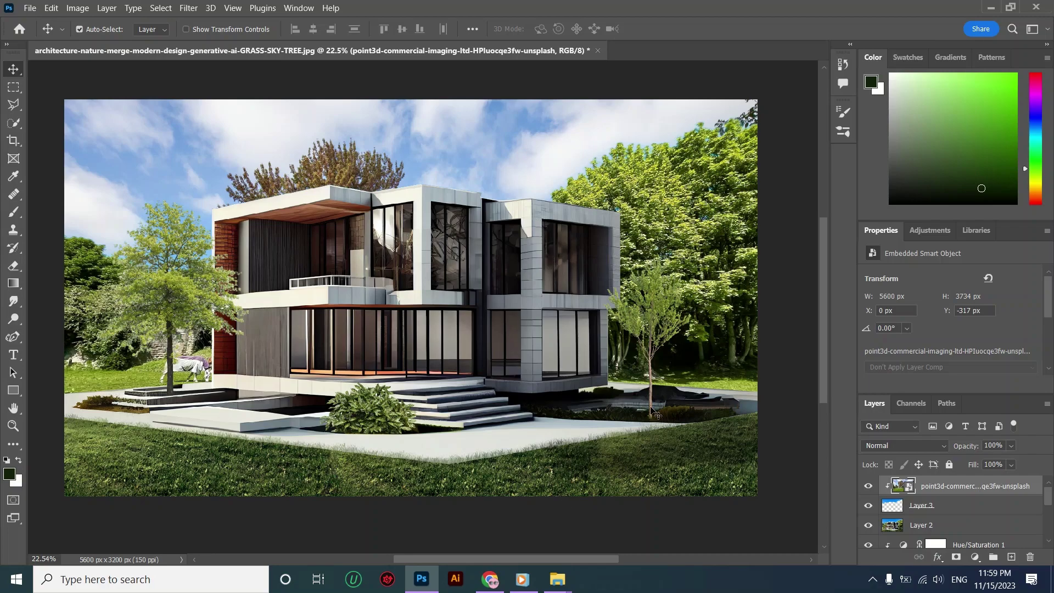
- Group the stamped layer, the sky copy and the clipped cloud photo, and name the group sky
left_click(946, 519)
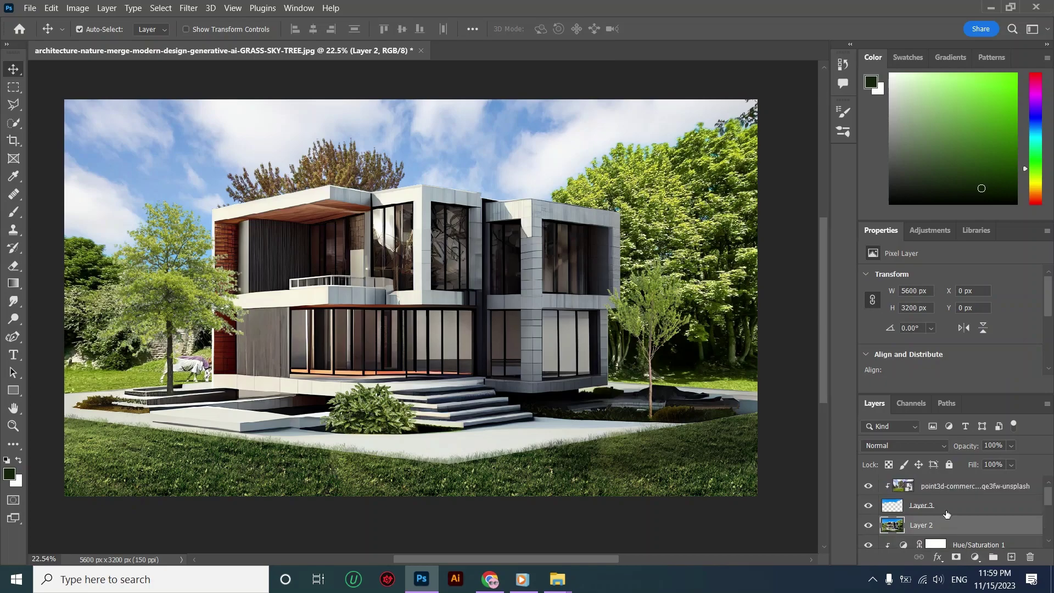
left_click(943, 487, "shift")
key("ctrl+g")
double_click(929, 484)
type("s")
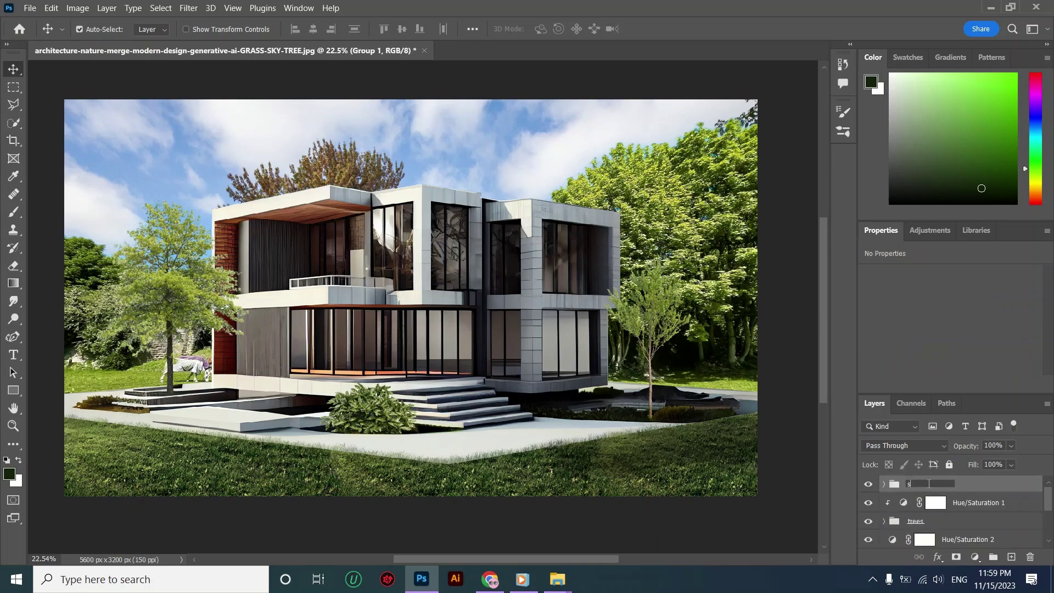
type("ky")
left_click(931, 496)
left_click(970, 489)
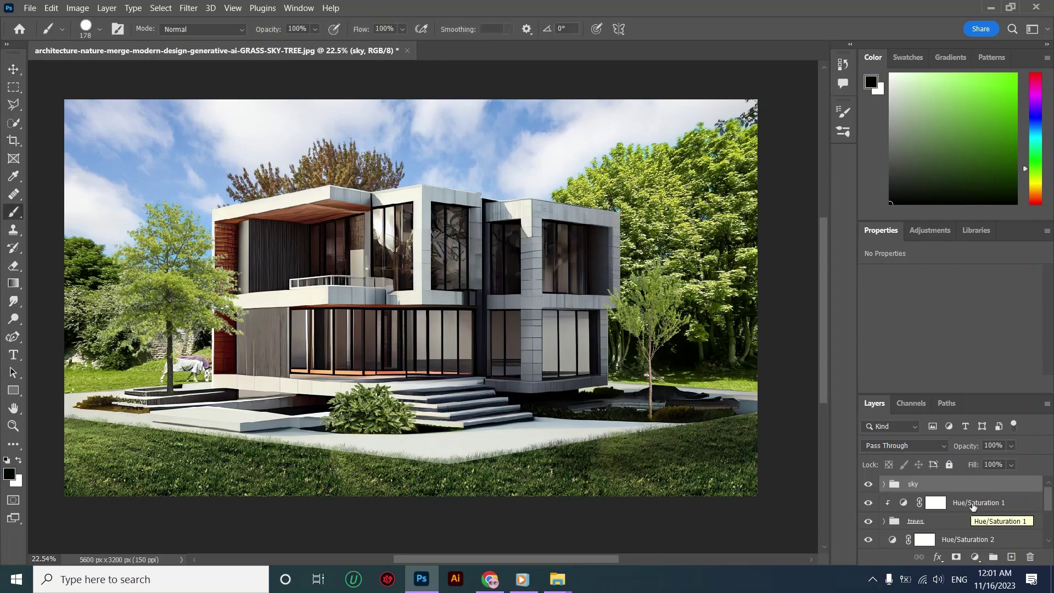
- On a new layer above the sky group, paint the small tree beside the house solid black with a size 70 brush
left_click(1015, 559)
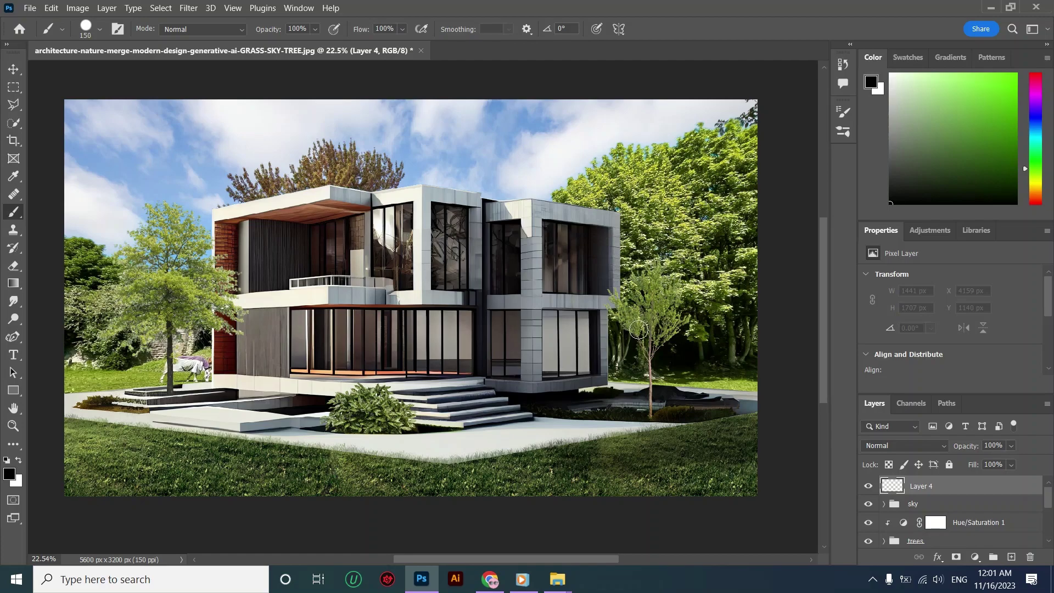
key("bracketleft")
key("bracketleft")
key("bracketleft")
key("bracketleft")
mouse_move(627, 316)
left_mouse_down()
mouse_move(636, 338)
mouse_move(619, 322)
mouse_move(631, 315)
mouse_move(612, 293)
mouse_move(609, 314)
mouse_move(639, 314)
mouse_move(632, 286)
mouse_move(631, 308)
mouse_move(629, 300)
mouse_move(640, 305)
mouse_move(640, 278)
mouse_move(628, 302)
mouse_move(621, 295)
mouse_move(659, 281)
mouse_move(634, 279)
mouse_move(654, 279)
mouse_move(659, 267)
mouse_move(657, 335)
mouse_move(679, 322)
mouse_move(652, 354)
mouse_move(650, 291)
mouse_move(664, 294)
mouse_move(653, 339)
mouse_move(652, 300)
mouse_move(661, 321)
mouse_move(688, 321)
mouse_move(668, 319)
mouse_move(671, 274)
mouse_move(673, 308)
mouse_move(681, 286)
mouse_move(689, 320)
mouse_move(651, 346)
mouse_move(656, 285)
mouse_move(650, 418)
mouse_move(640, 298)
left_mouse_up()
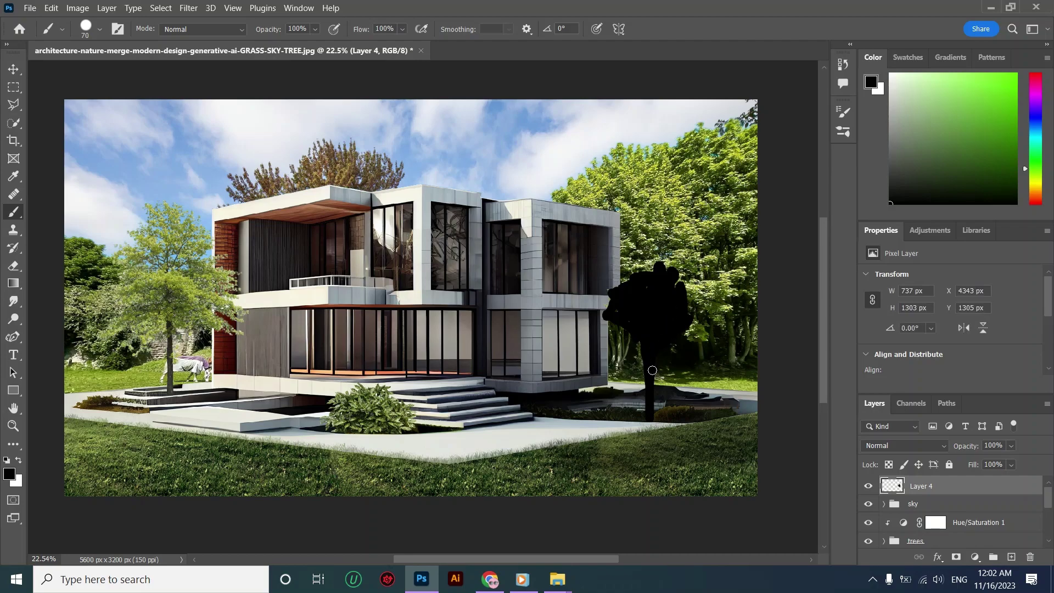
- Soften the black tree paint with a 78.4 pixel Gaussian Blur and set its layer's blend mode to Soft Light
left_click(192, 9)
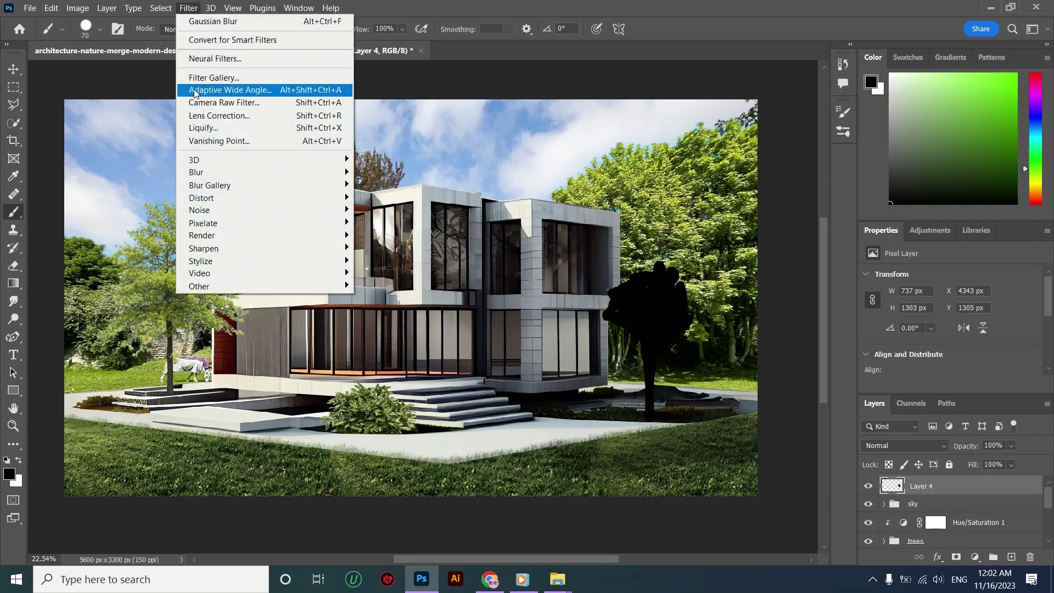
mouse_move(225, 173)
left_click(387, 223)
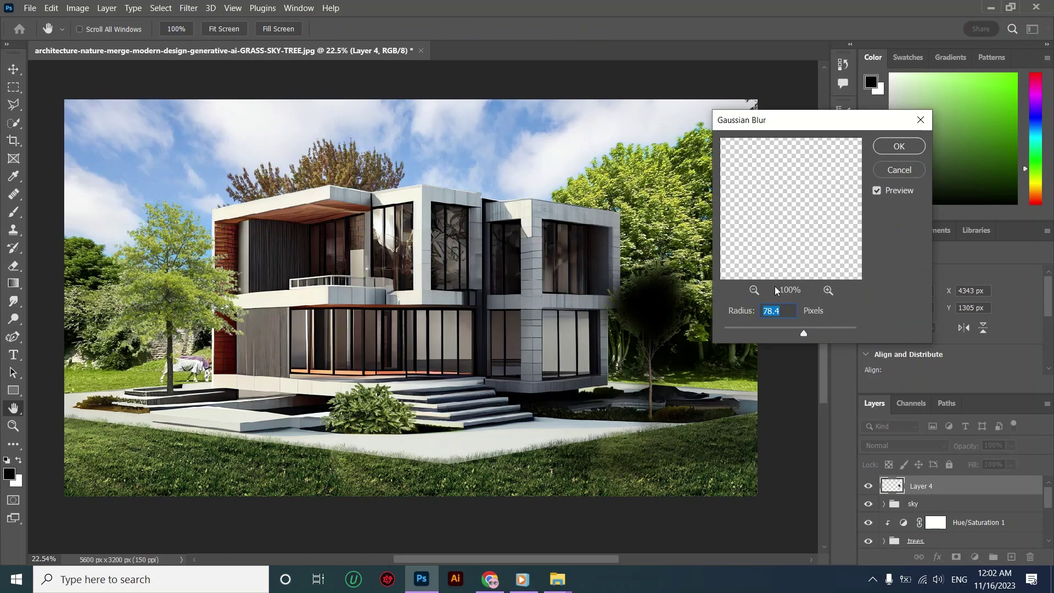
left_click(897, 148)
left_click(903, 445)
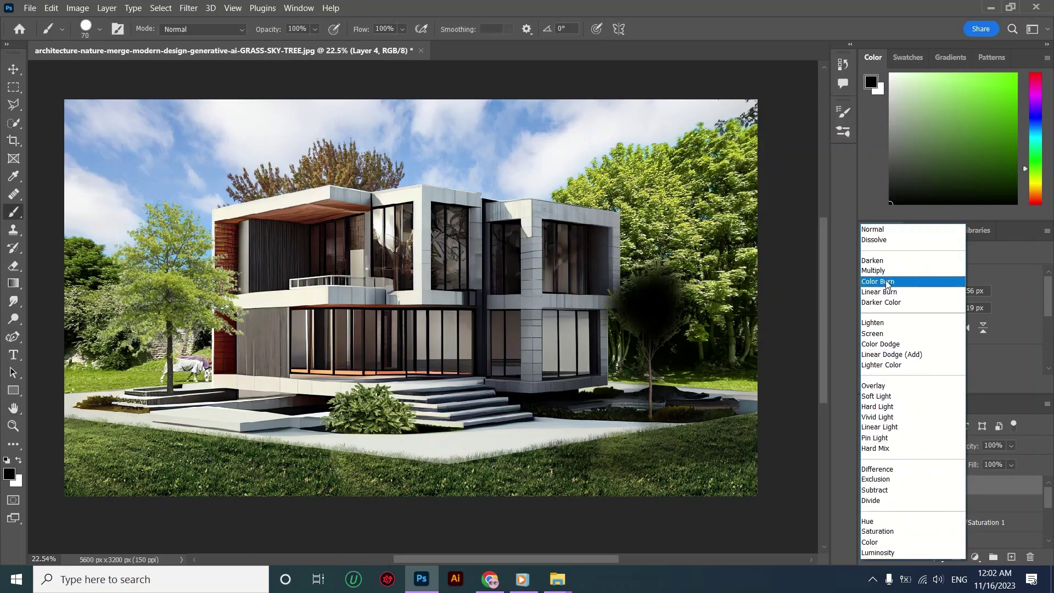
left_click(884, 396)
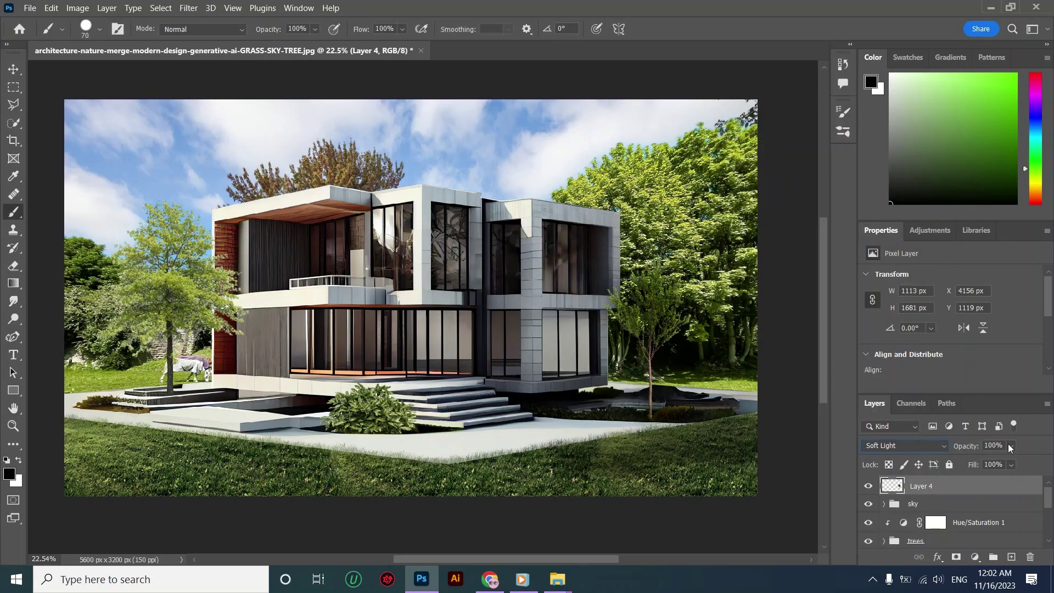
key("v")
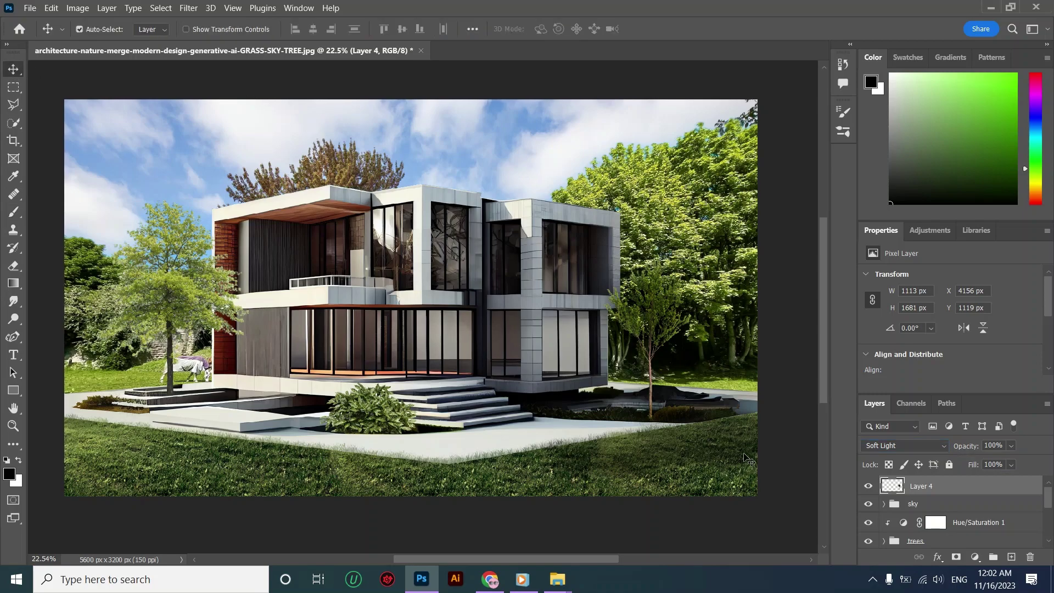
scroll(752, 450, "up", 1)
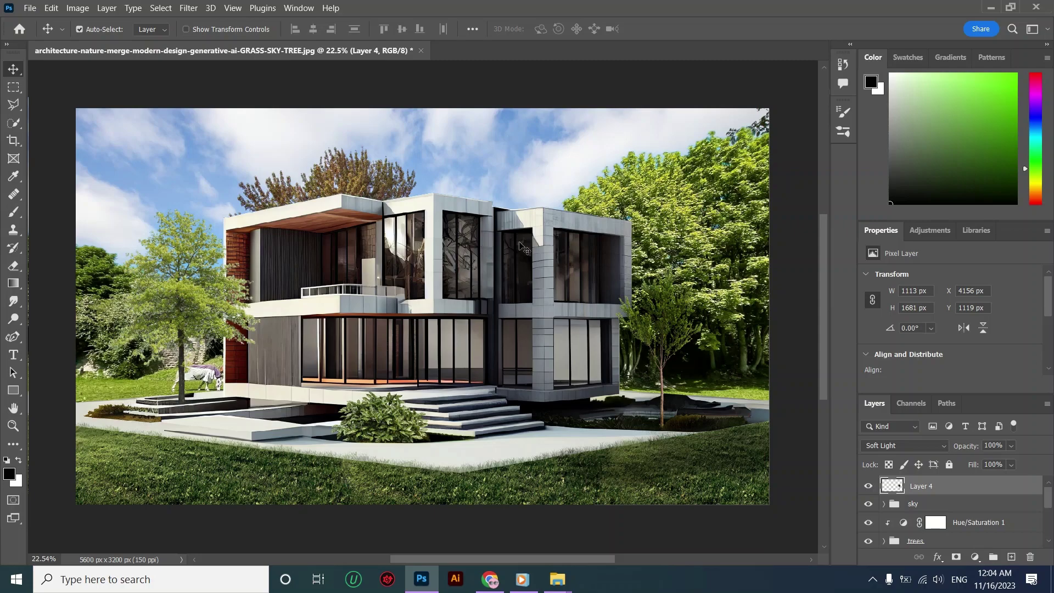
- Add a Color Lookup adjustment above all layers with the Kodak 5218 Kodak 2395 3D LUT, at 68% opacity
left_click(975, 557)
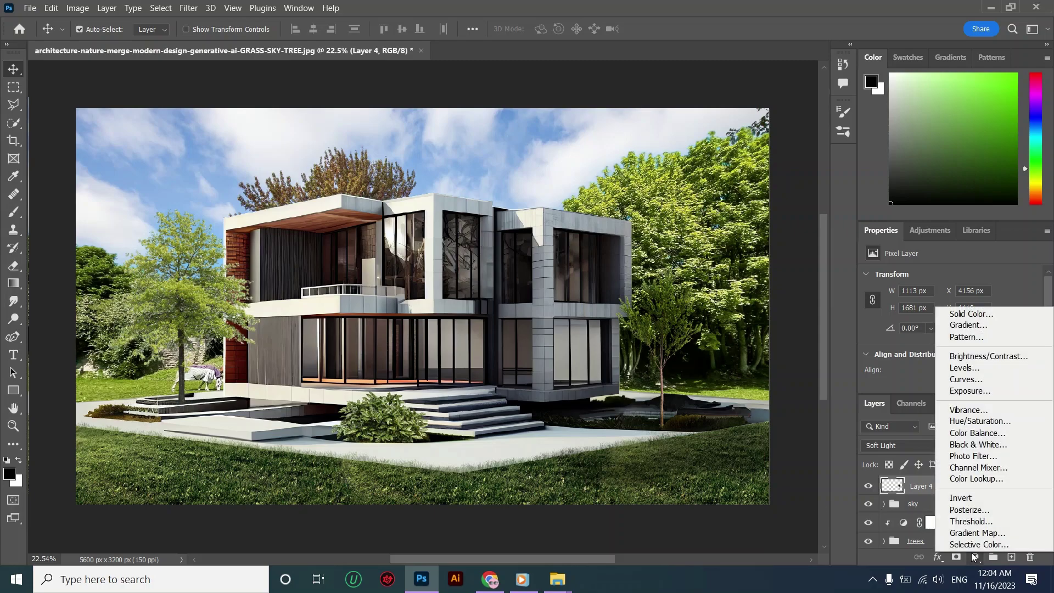
left_click(979, 479)
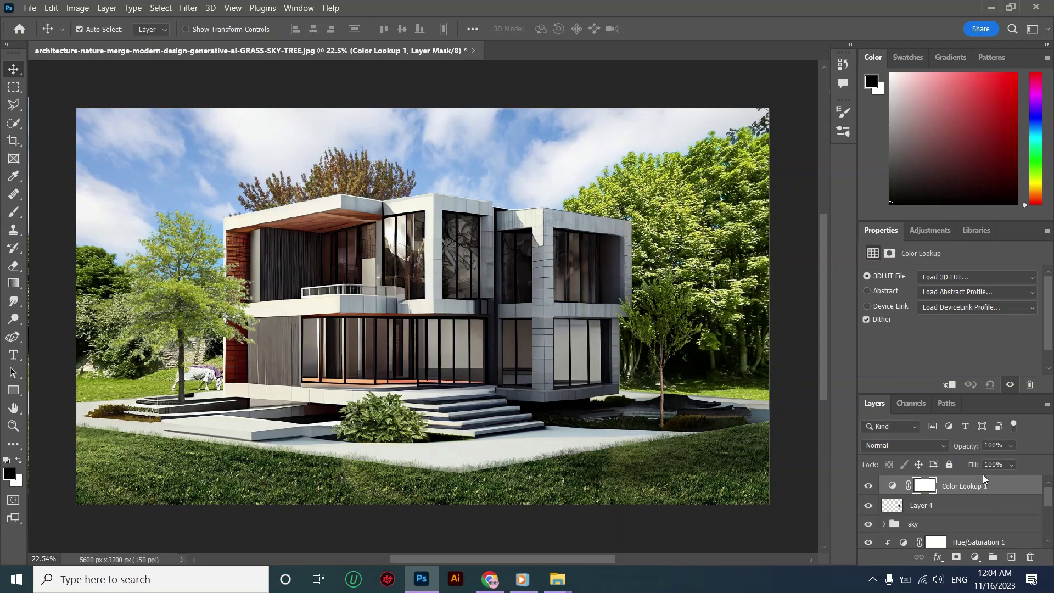
left_click(973, 277)
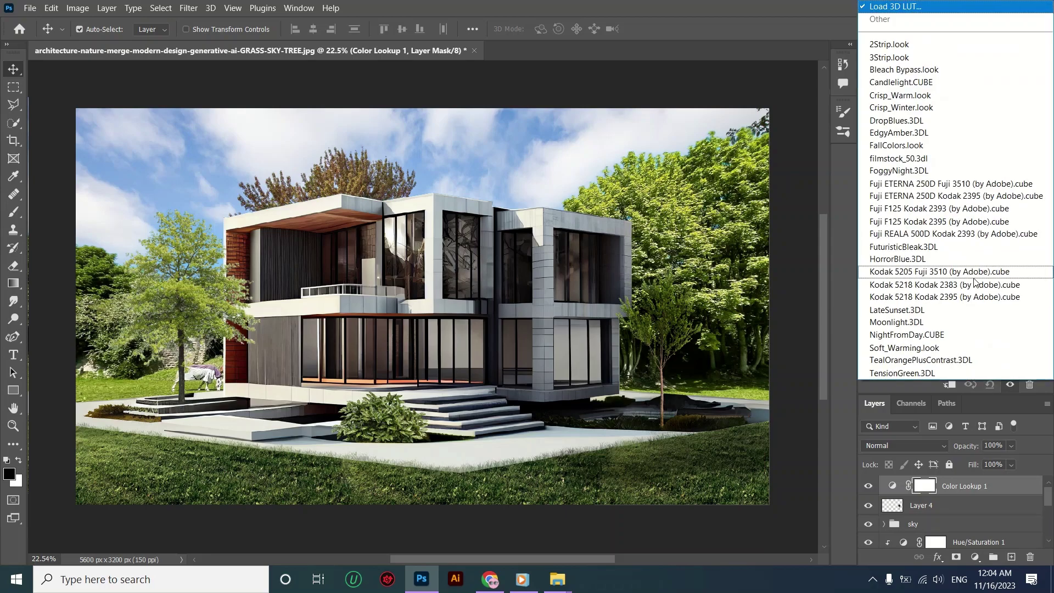
left_click(935, 272)
left_click(944, 282)
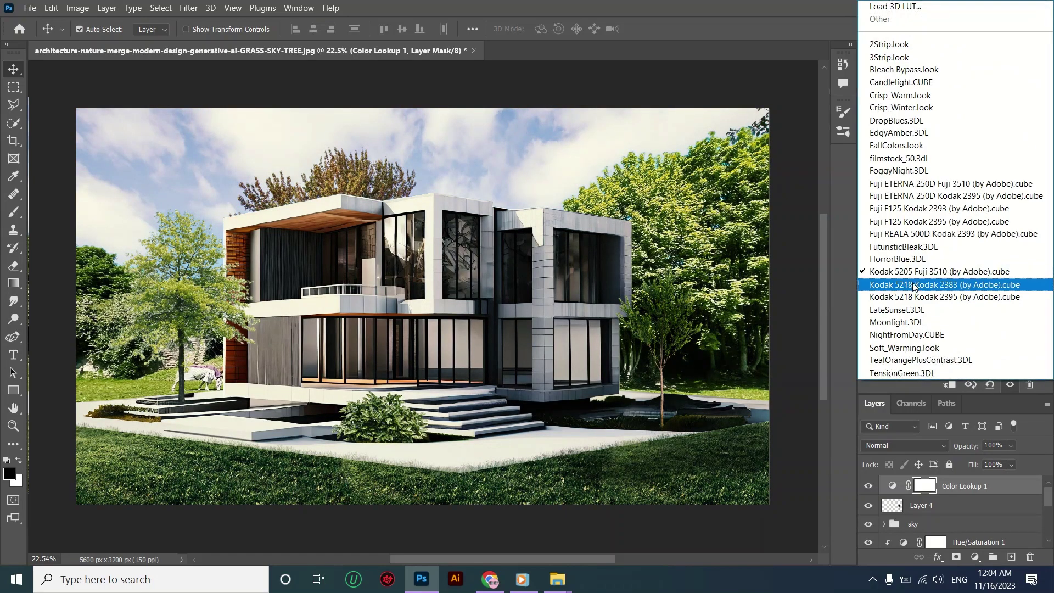
left_click(1014, 443)
left_click(1014, 442)
left_click(1006, 462)
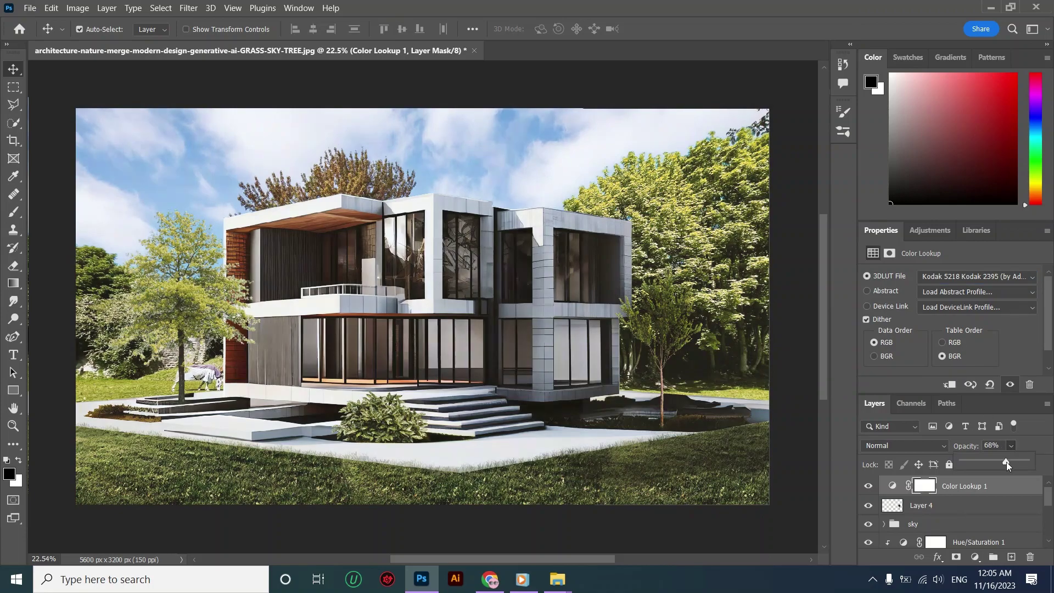
- Hide and show the Color Lookup adjustment to compare the scene with and without the colour grade
left_click(873, 488)
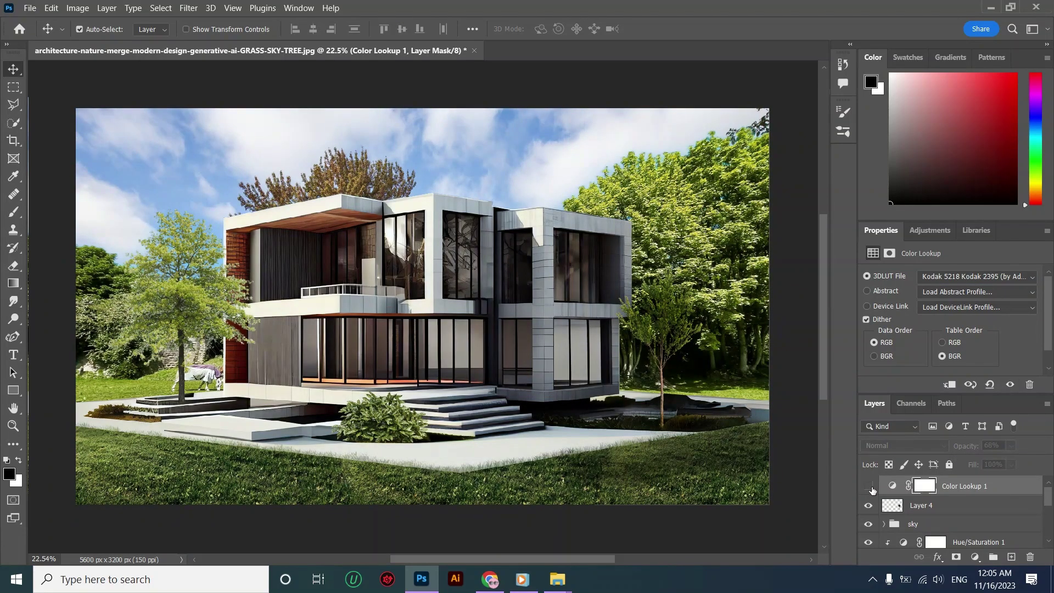
left_click(870, 487)
left_click(869, 486)
left_click(868, 484)
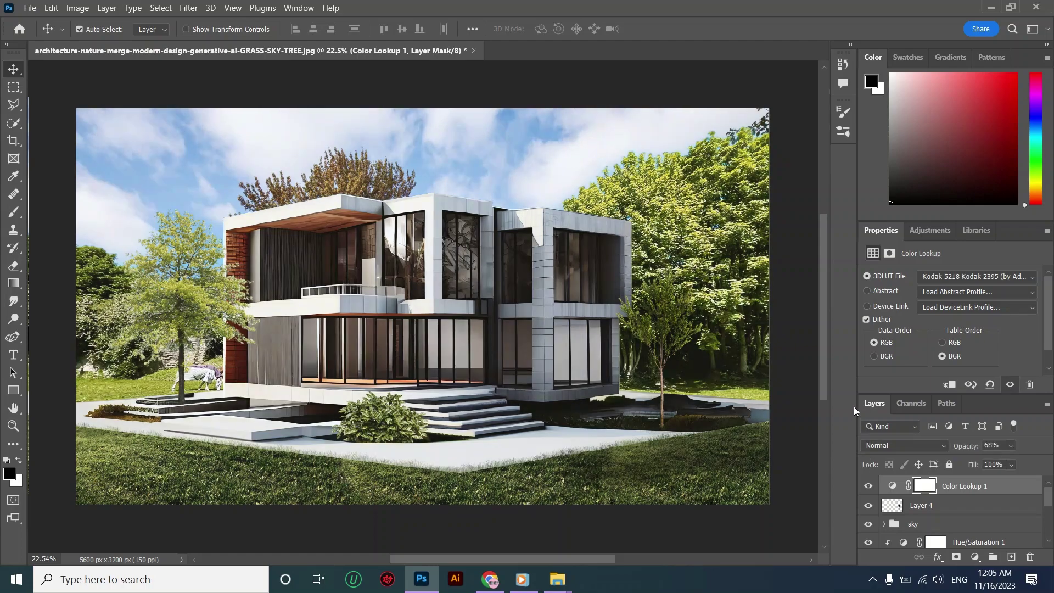